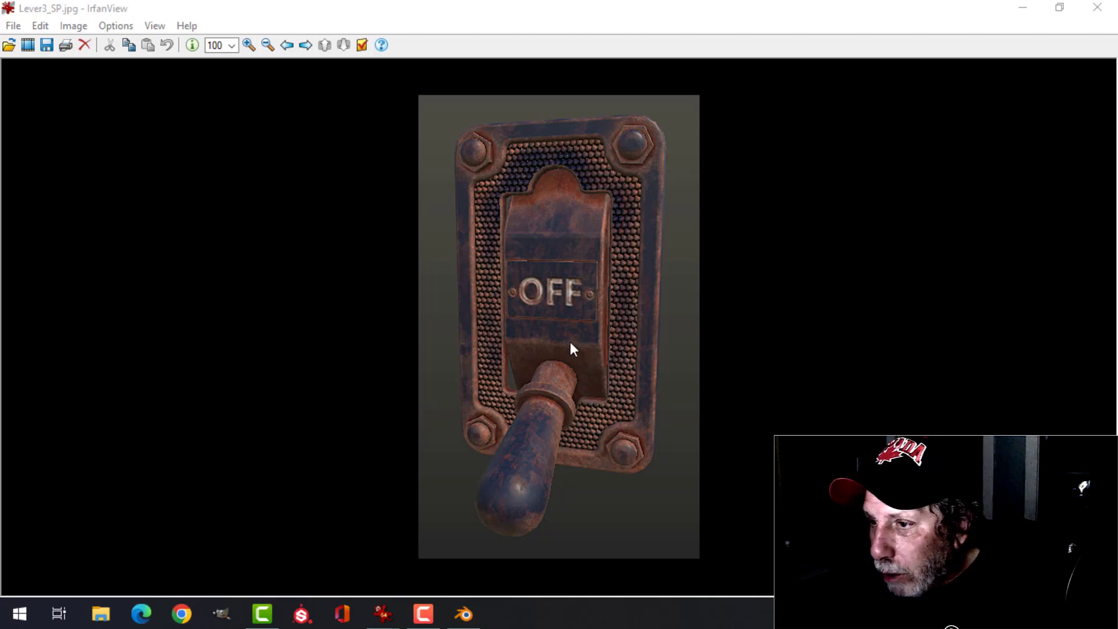
Step: Switch to Blender, select the lever's OUT object and open the Shading workspace
click(464, 614)
click(532, 244)
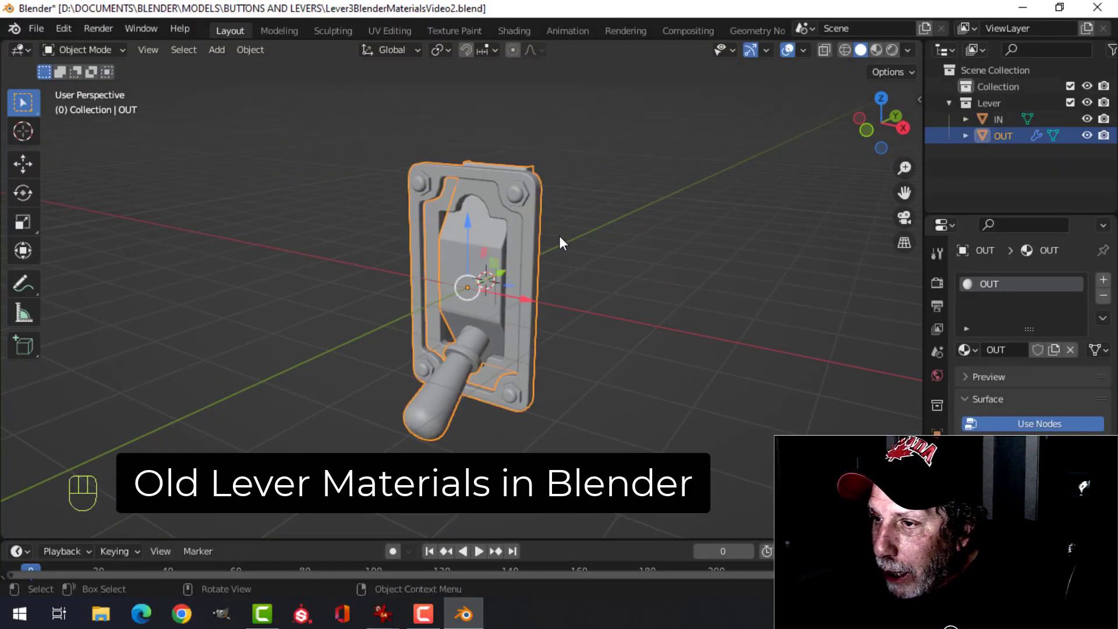
middle_drag(559, 235, 699, 259)
scroll(651, 274, up, 2)
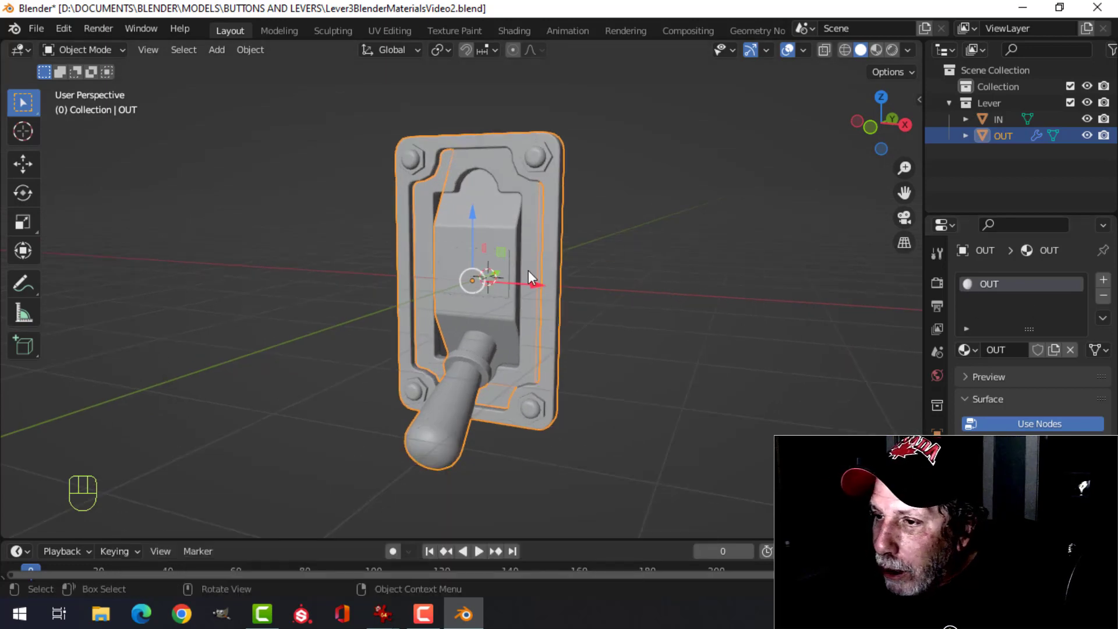
click(511, 181)
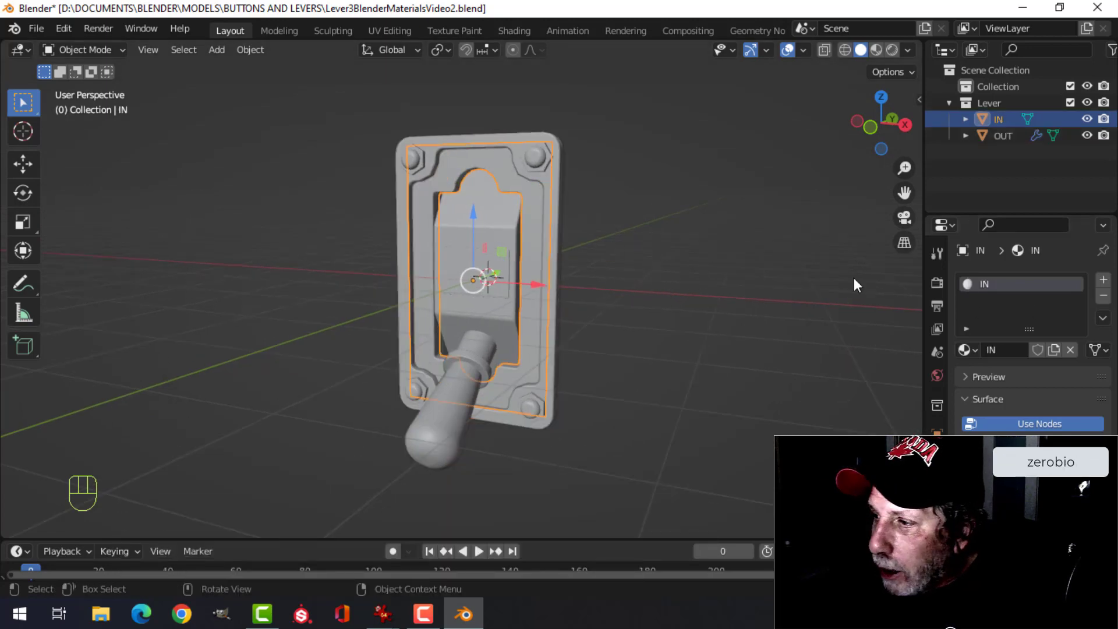
click(556, 165)
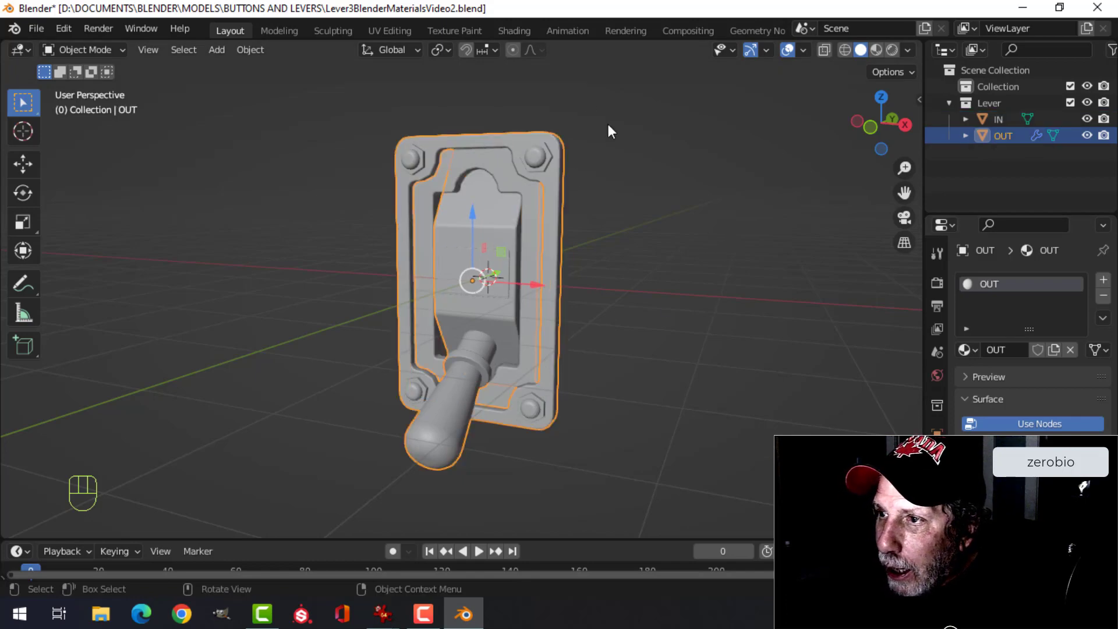
scroll(668, 462, down, 1)
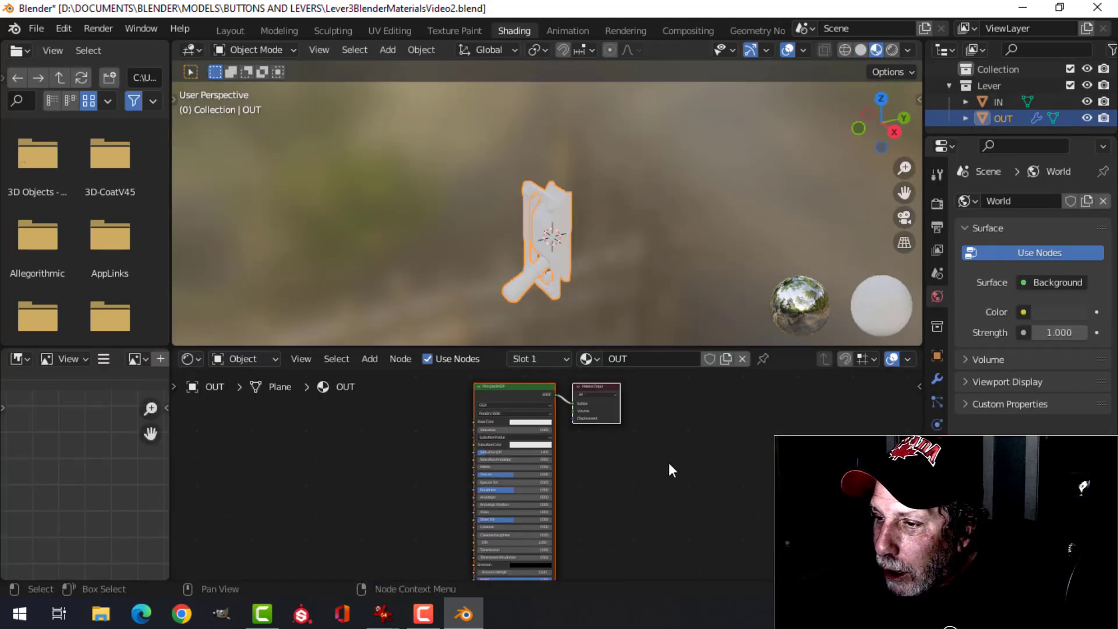
Step: Add a Noise Texture node to the OUT material, placed well before the Principled BSDF
middle_drag(669, 462, 738, 465)
middle_drag(428, 437, 469, 436)
scroll(572, 290, up, 6)
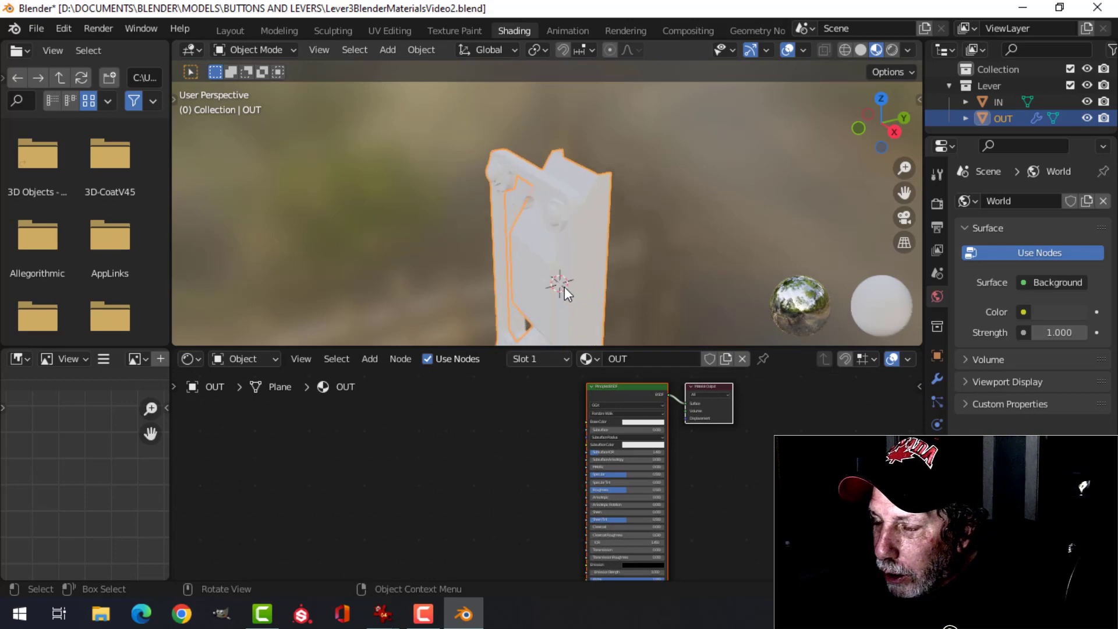
scroll(574, 201, up, 3)
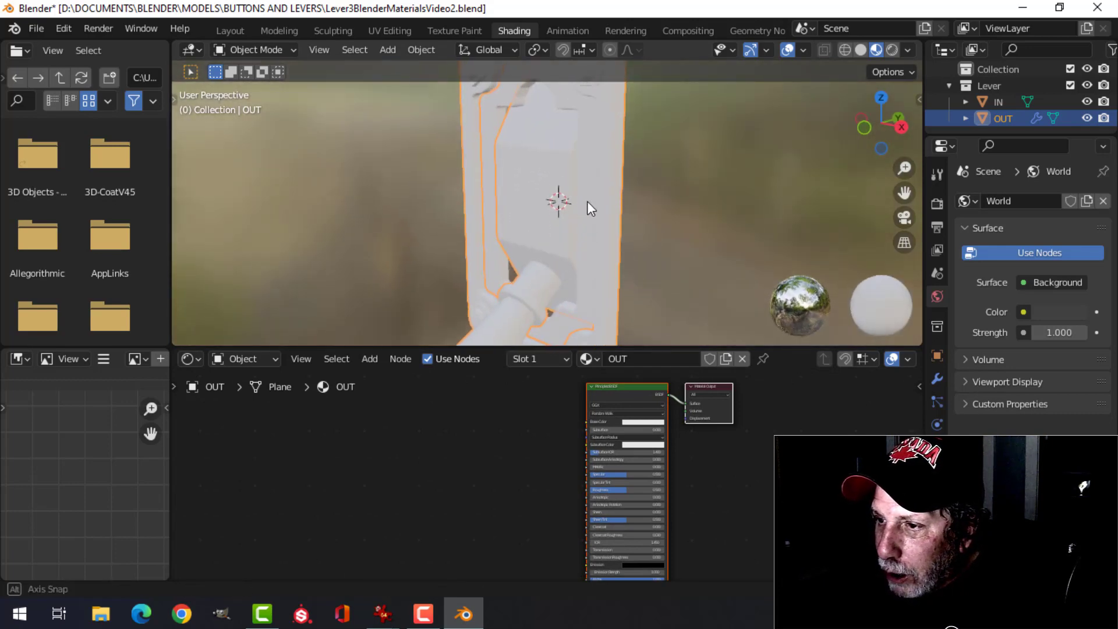
scroll(407, 451, down, 1)
middle_drag(407, 451, 473, 447)
key(shift+a)
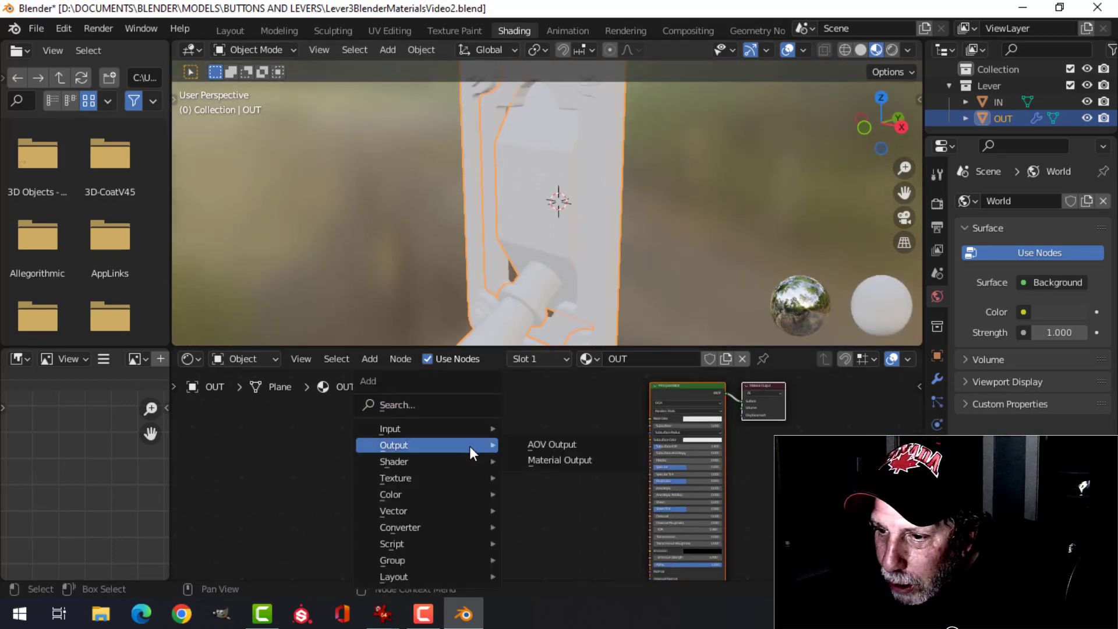
mouse_move(438, 481)
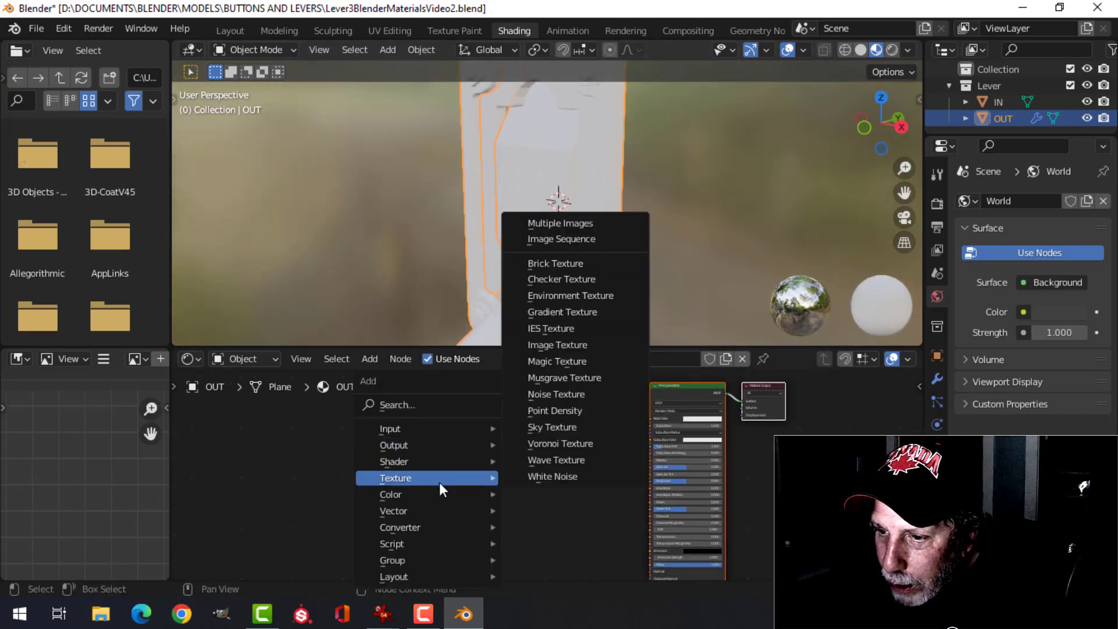
click(547, 391)
click(496, 425)
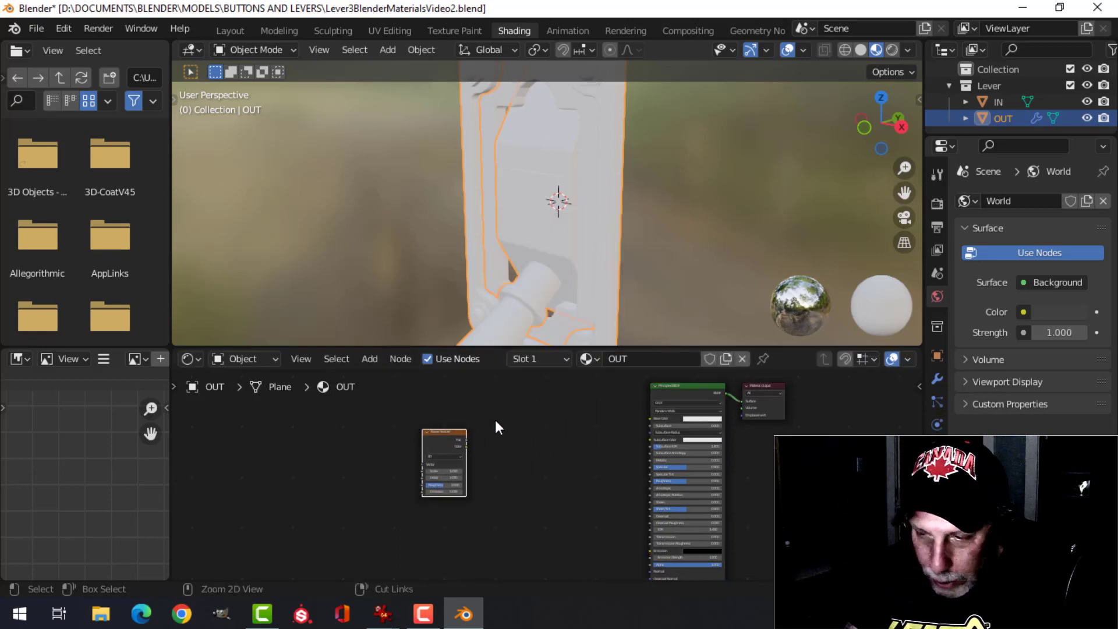
Step: Give the Noise Texture a Mapping and Texture Coordinate setup, feeding the Object coordinates into the Mapping vector
key(ctrl+t)
scroll(504, 416, up, 2)
shift+middle_drag(316, 432, 490, 433)
scroll(404, 468, down, 1)
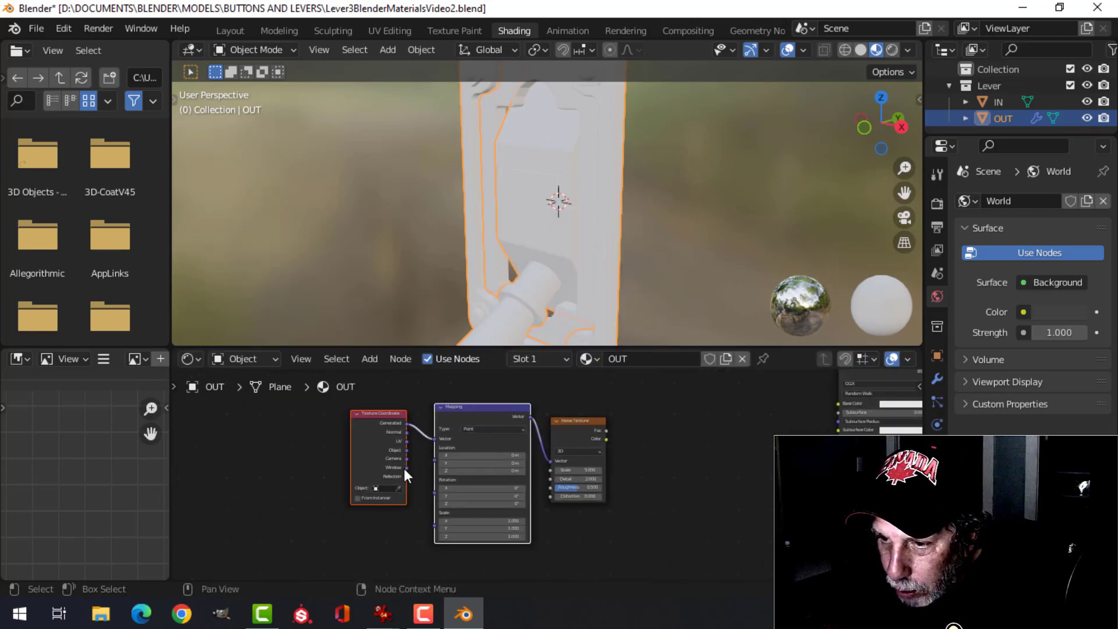
scroll(404, 468, up, 3)
drag(370, 443, 405, 430)
scroll(542, 439, up, 3)
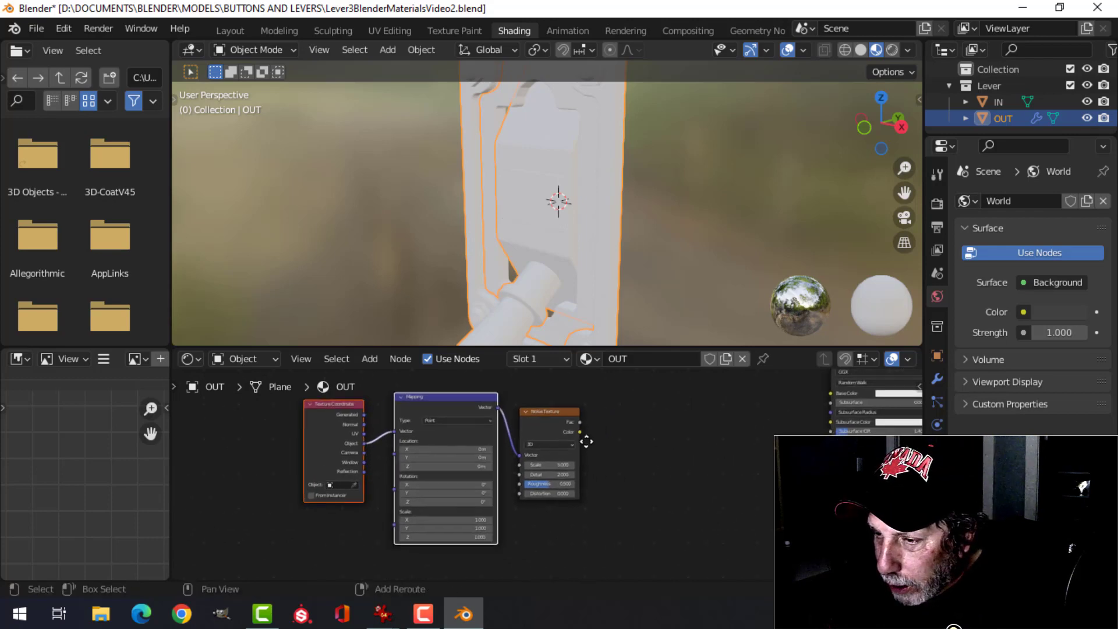
Step: Add a ColorRamp node after the Noise Texture and connect the noise Color output to its Fac input
scroll(602, 465, down, 3)
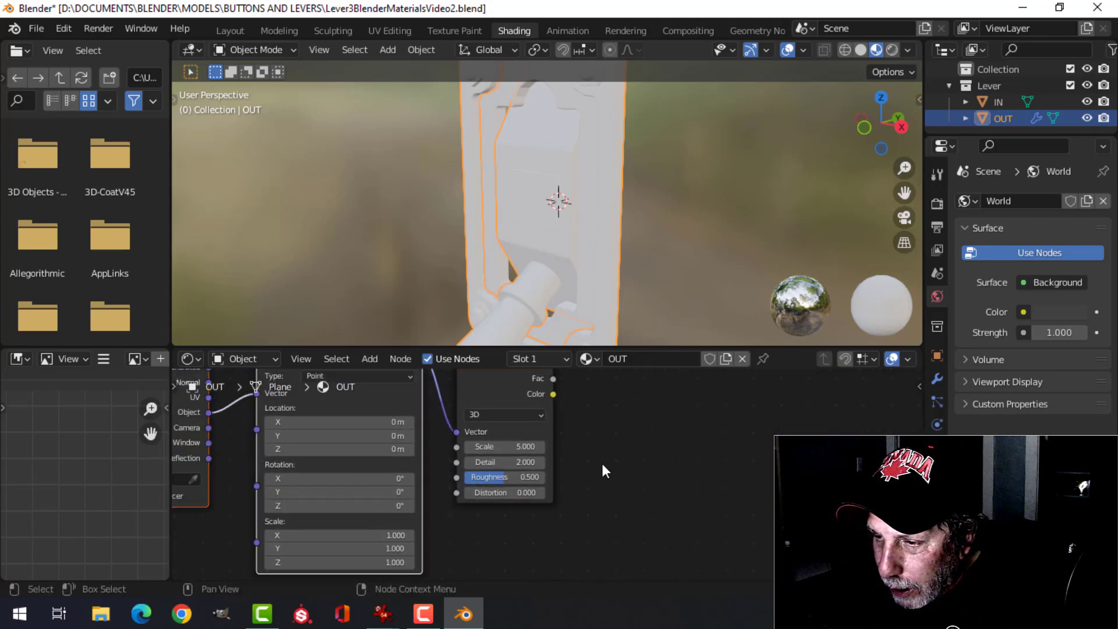
middle_drag(591, 466, 491, 480)
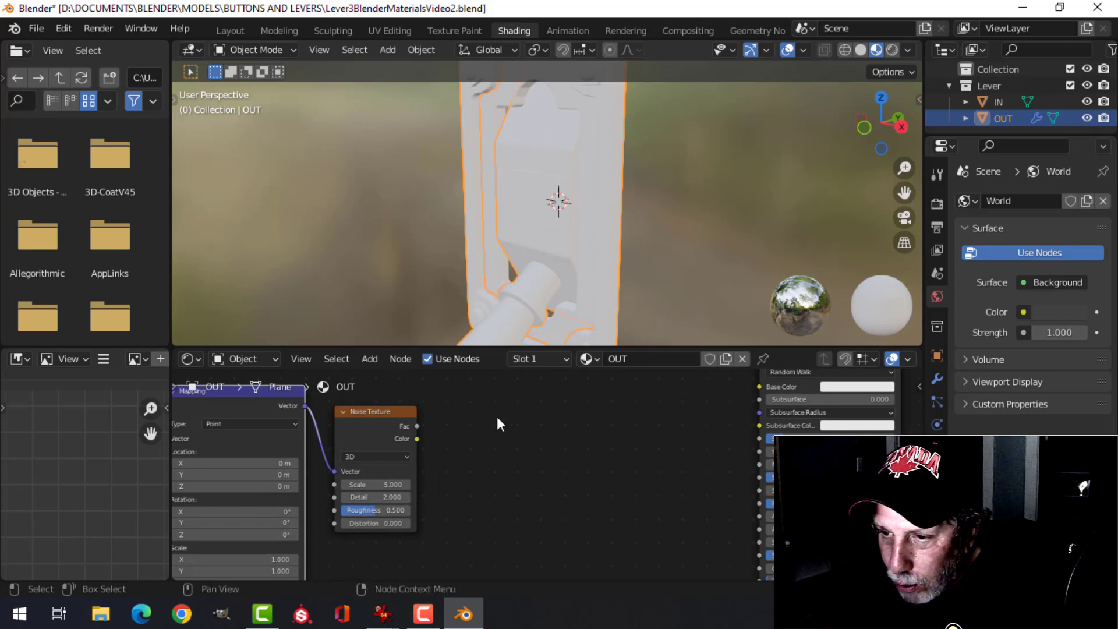
scroll(497, 424, up, 2)
shift+middle_drag(481, 438, 532, 448)
key(shift+a)
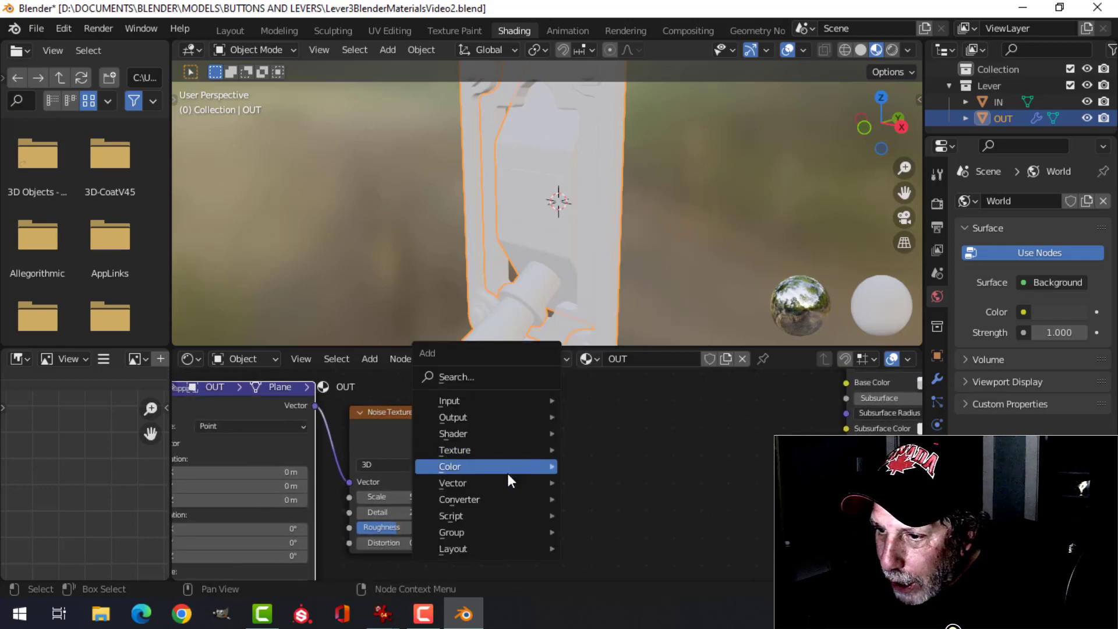
mouse_move(501, 498)
click(622, 284)
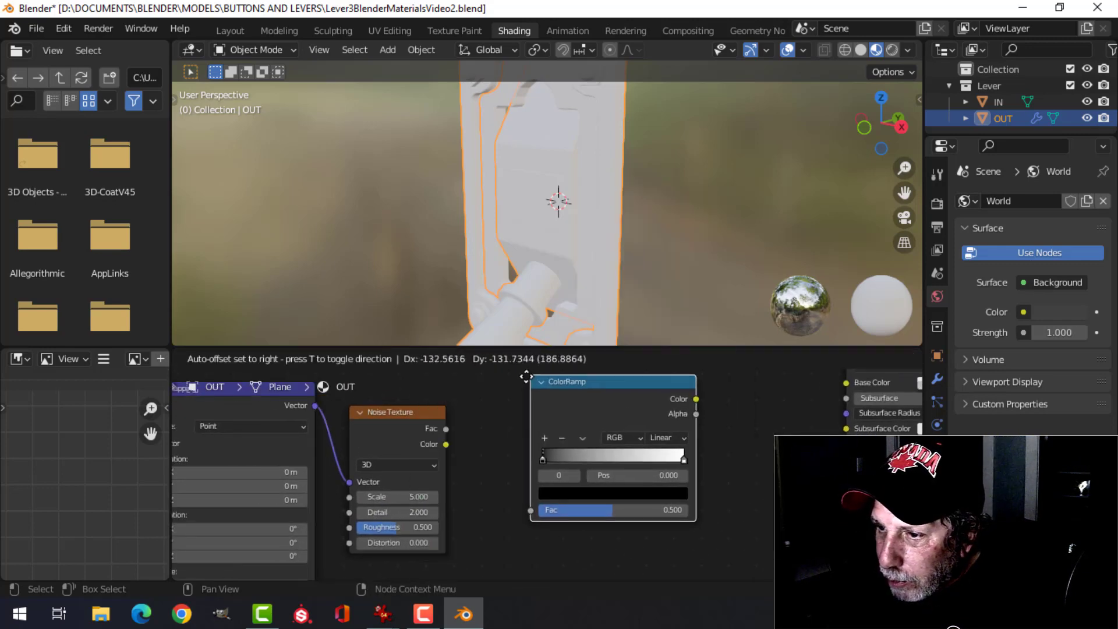
click(495, 424)
scroll(442, 444, up, 2)
drag(419, 436, 481, 521)
scroll(735, 483, down, 2)
scroll(691, 470, up, 3)
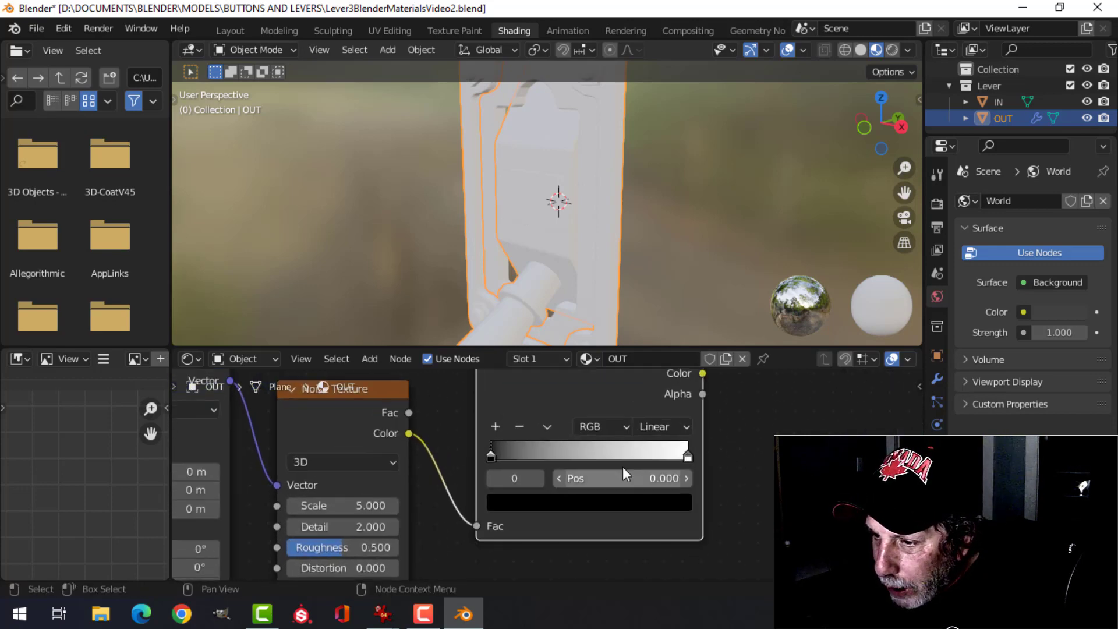
Step: Add two stops to the ColorRamp and color the one at 0.250 dark orange-brown, with hue 0.046 and saturation 0.988
click(499, 425)
click(500, 425)
scroll(559, 473, up, 2)
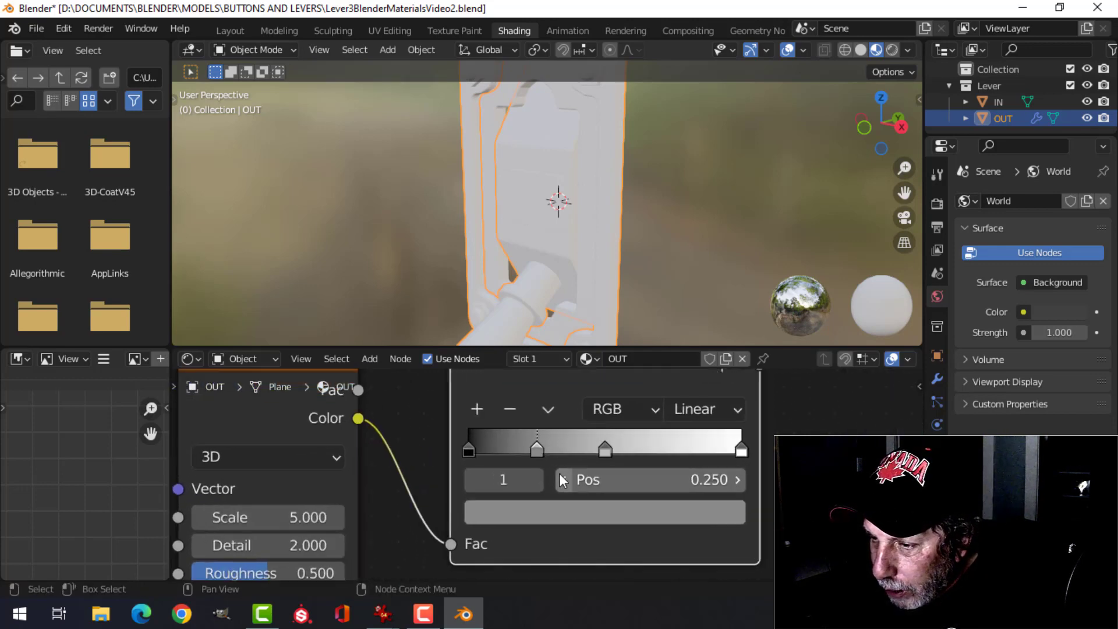
click(544, 510)
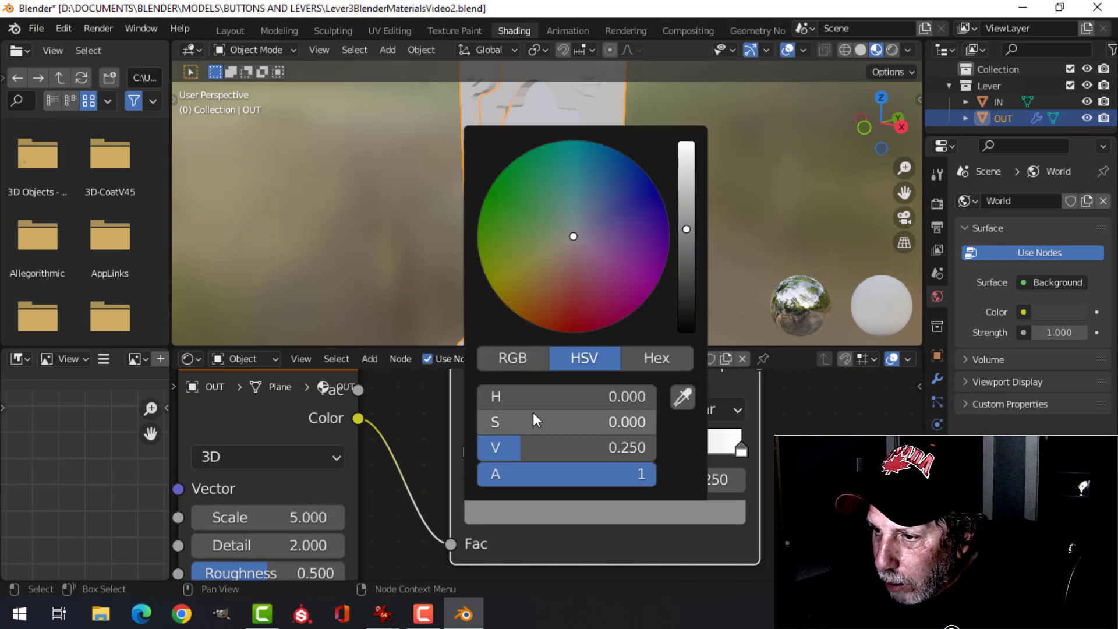
click(526, 313)
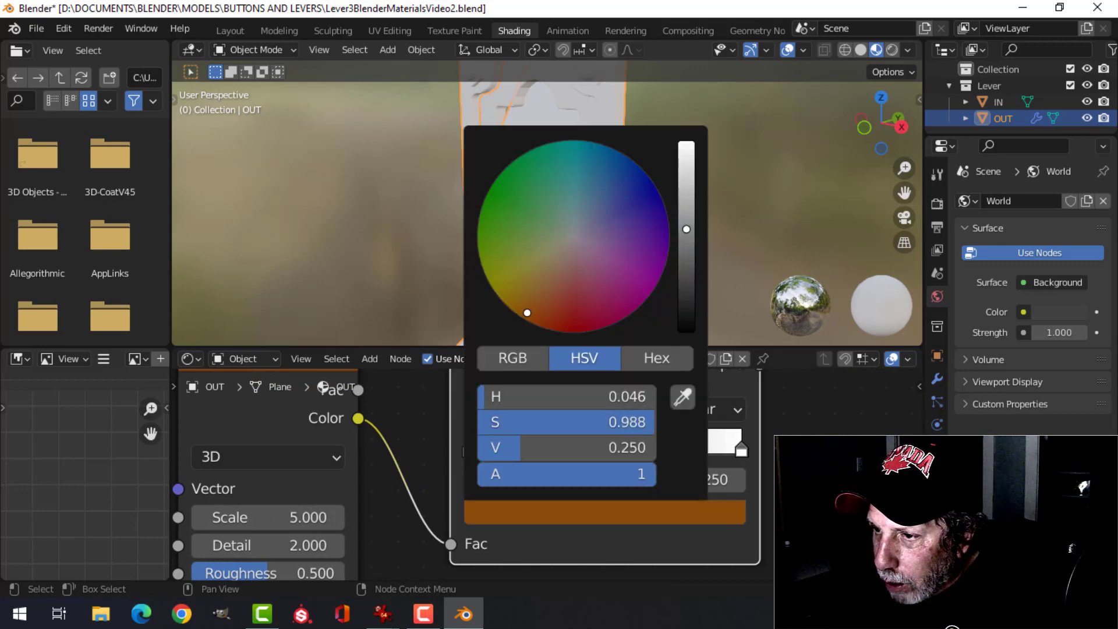
click(683, 256)
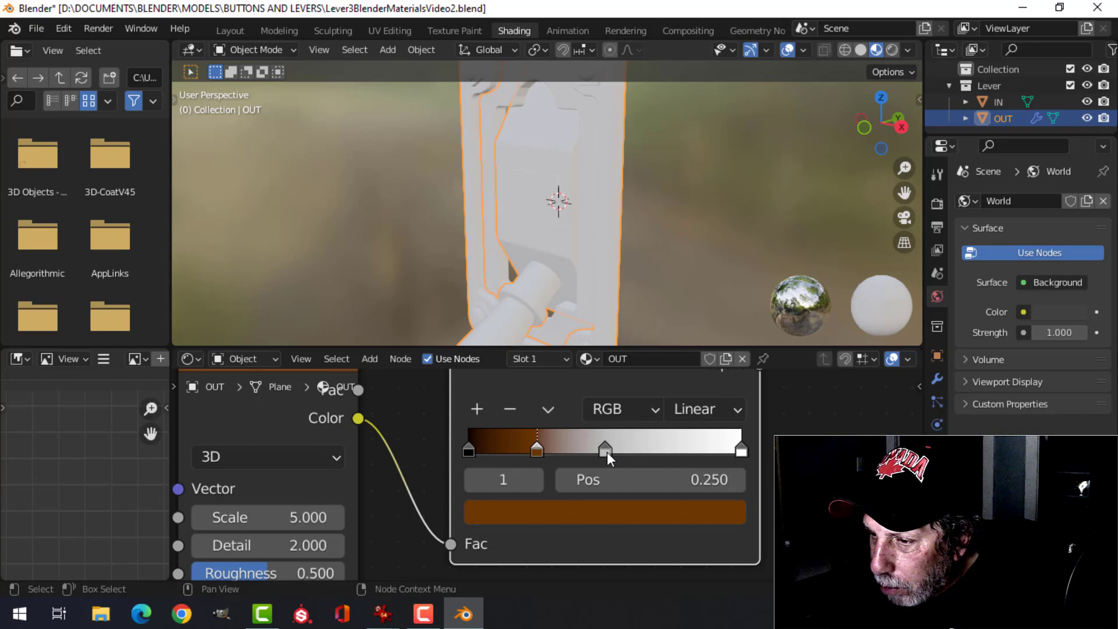
Step: Move ColorRamp stop 2 to about 0.336 and color it dark red
drag(606, 451, 560, 446)
click(578, 511)
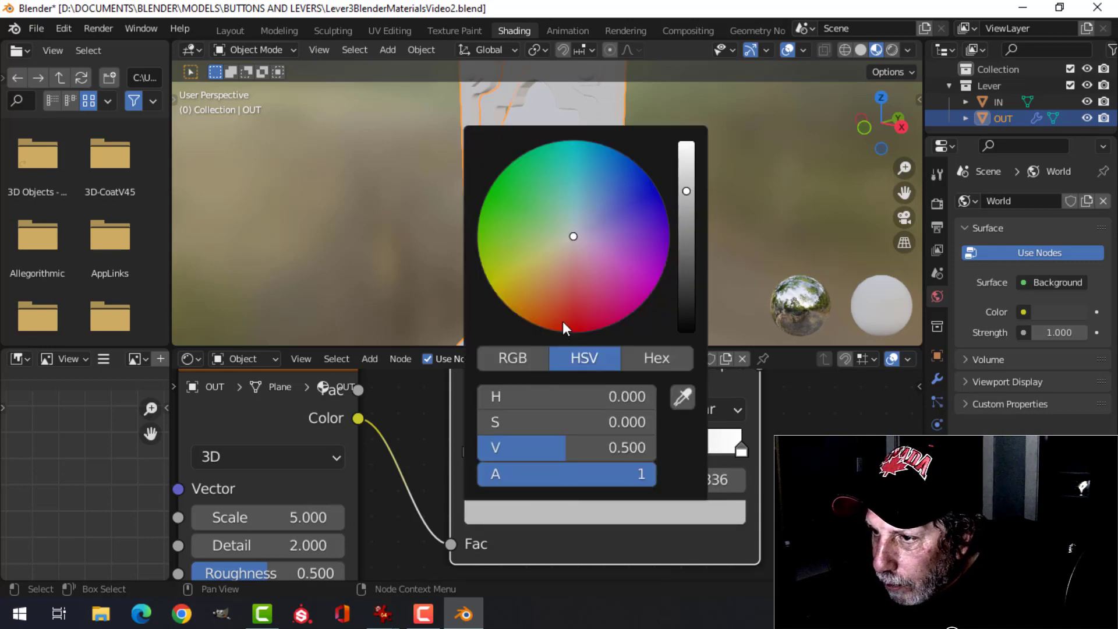
drag(563, 322, 554, 324)
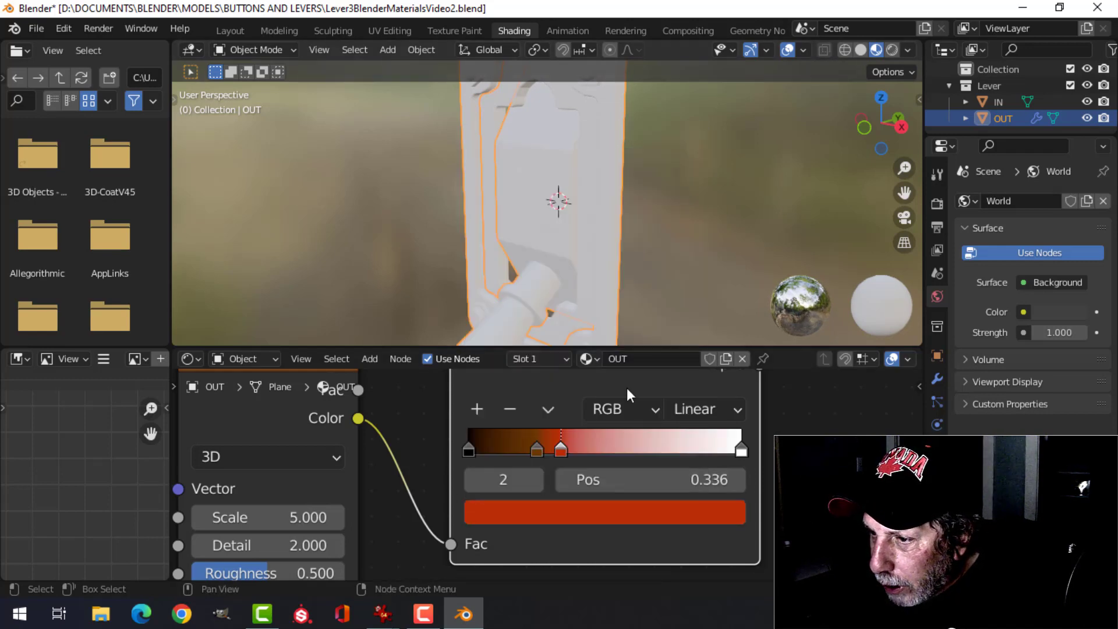
click(591, 506)
drag(686, 228, 686, 239)
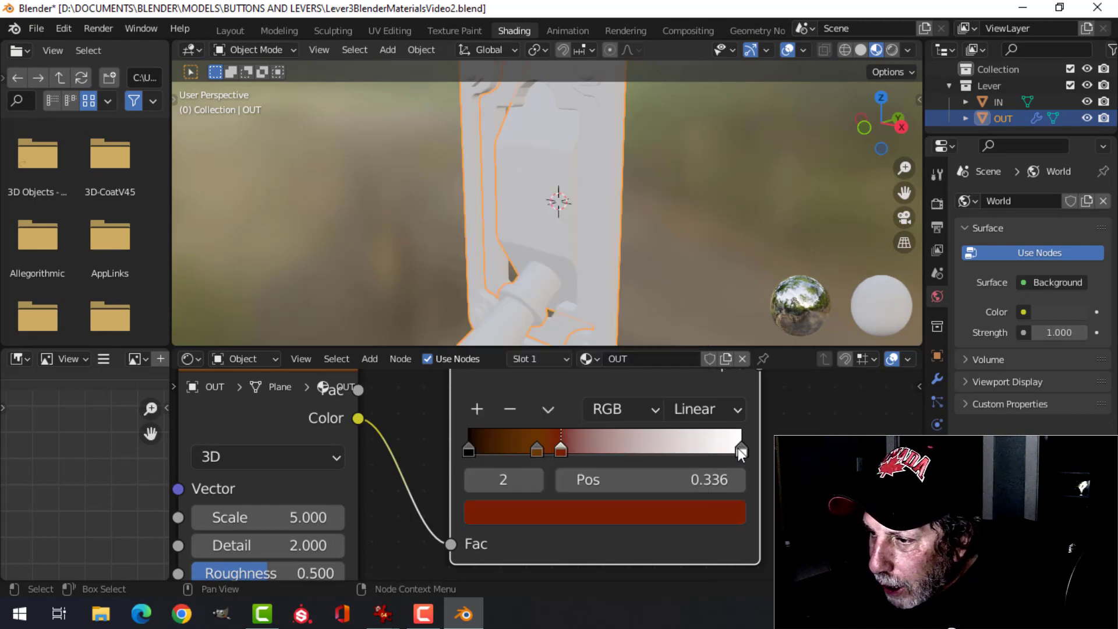
Step: Move the white end stop of the ColorRamp to about 0.550 and color it muted gray-blue, with hue 0.614 and value 0.182
drag(740, 448, 618, 448)
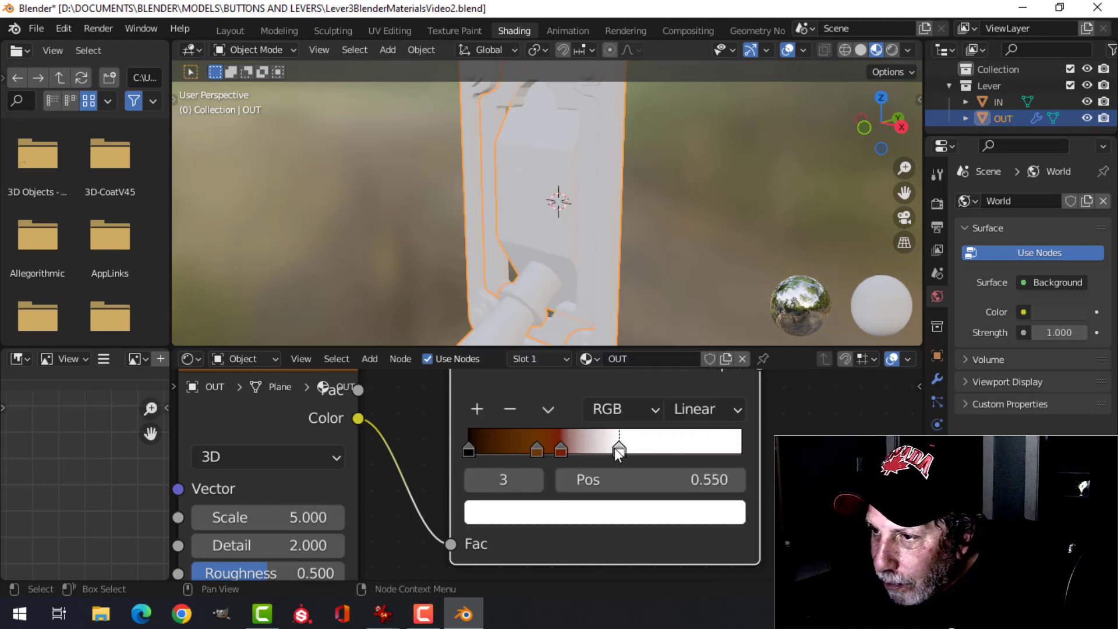
click(638, 511)
drag(575, 239, 586, 219)
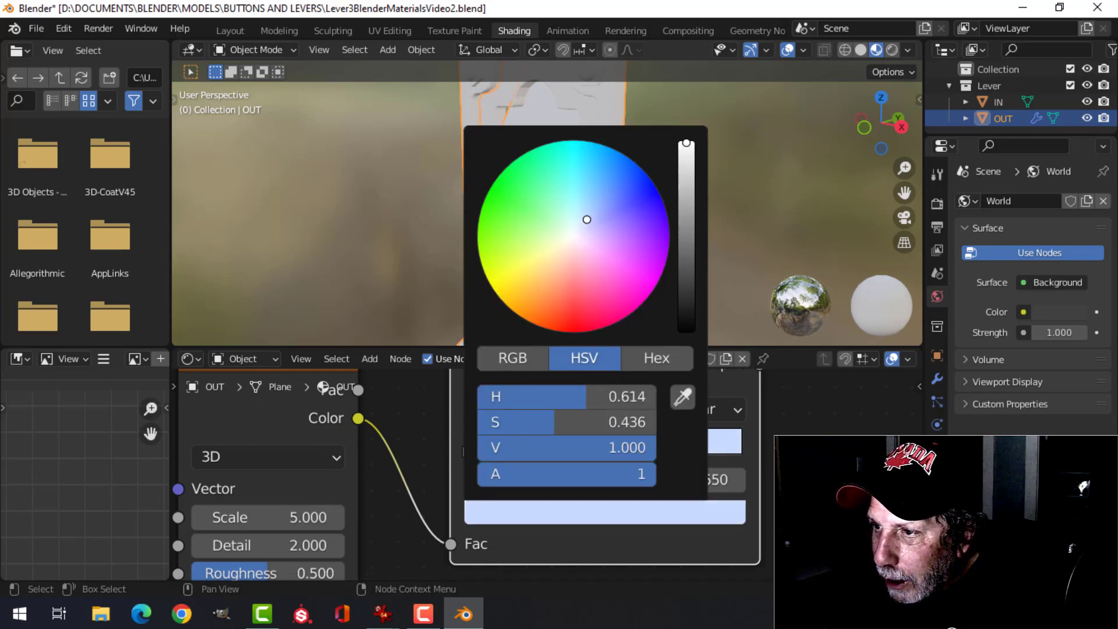
drag(693, 212, 686, 243)
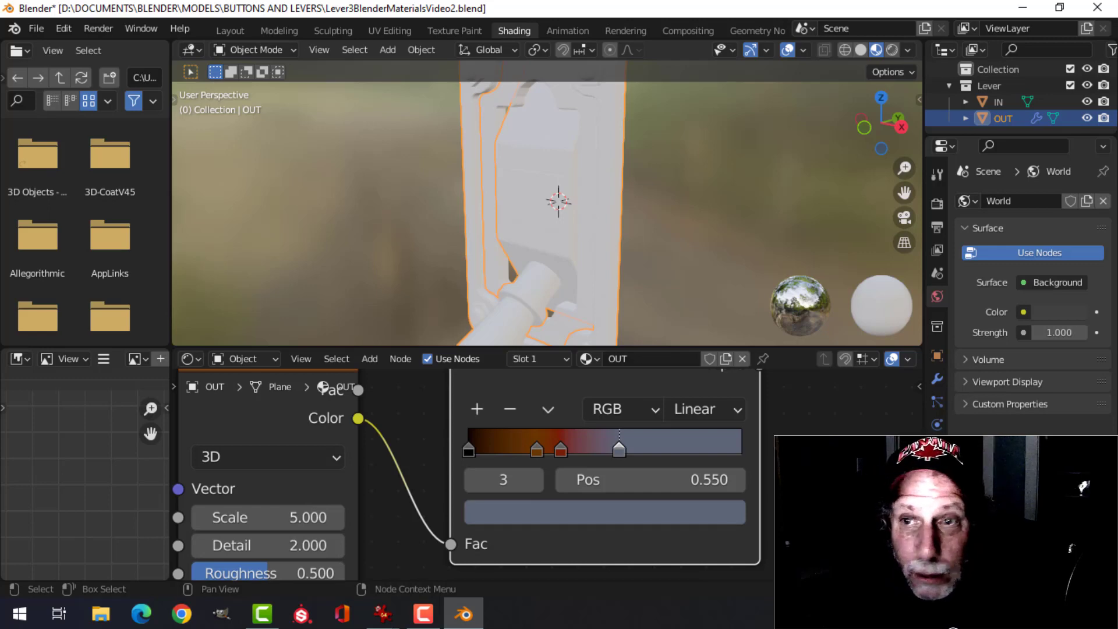
Step: Shift the color of the ColorRamp stop at 0.550 to a more saturated, slightly purplish blue
scroll(432, 479, down, 1)
scroll(485, 449, down, 2)
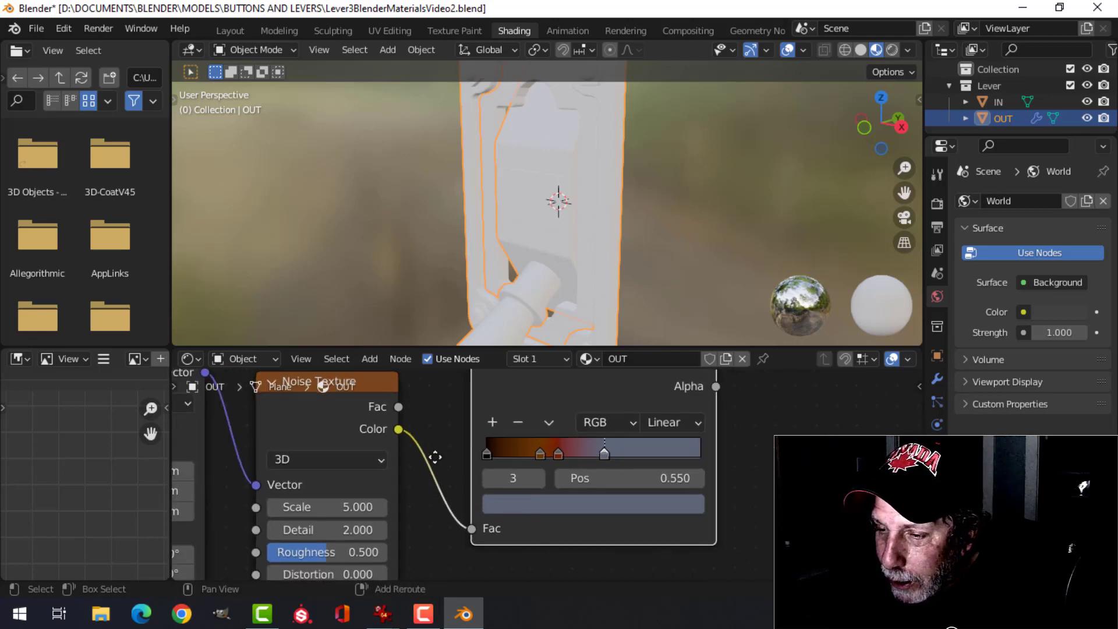
scroll(484, 446, down, 2)
middle_drag(738, 446, 768, 441)
scroll(746, 446, up, 3)
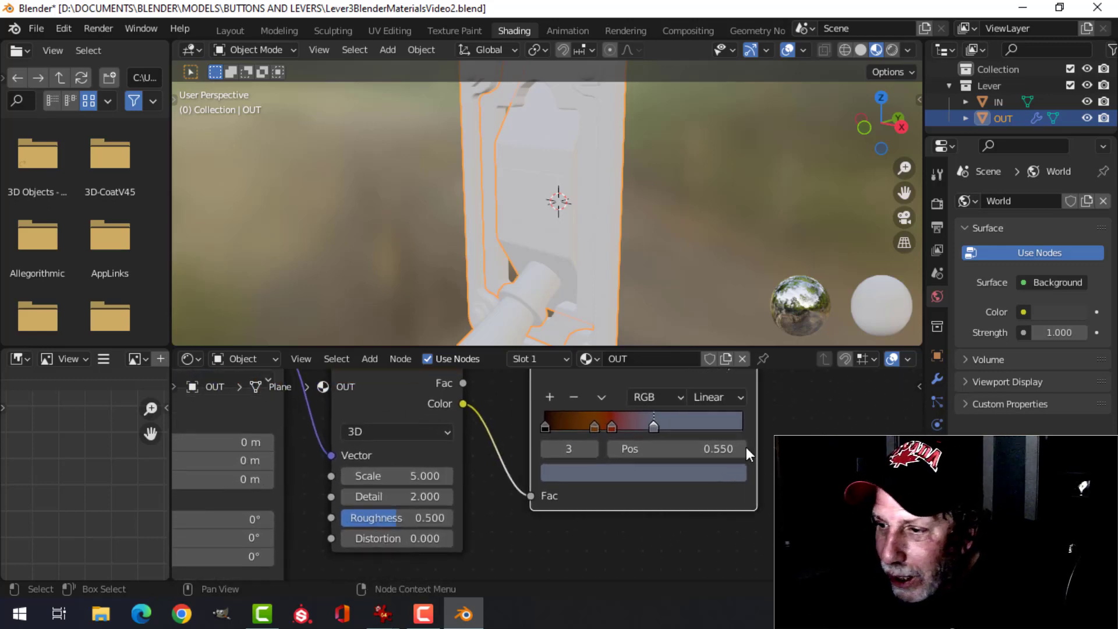
scroll(480, 440, down, 2)
middle_drag(483, 438, 455, 435)
scroll(572, 444, up, 2)
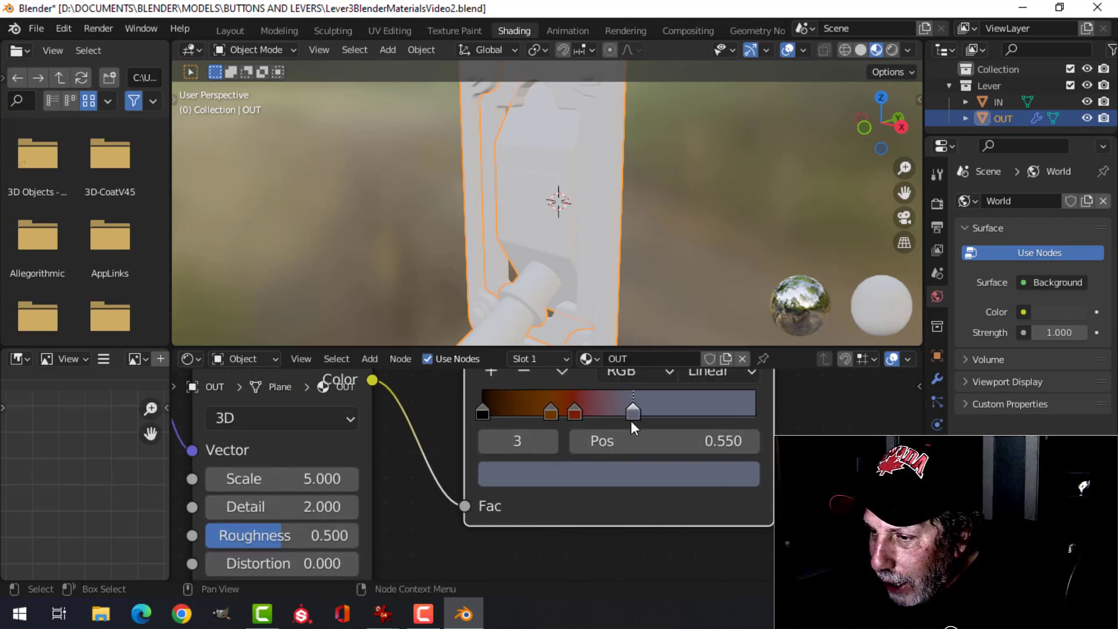
click(629, 473)
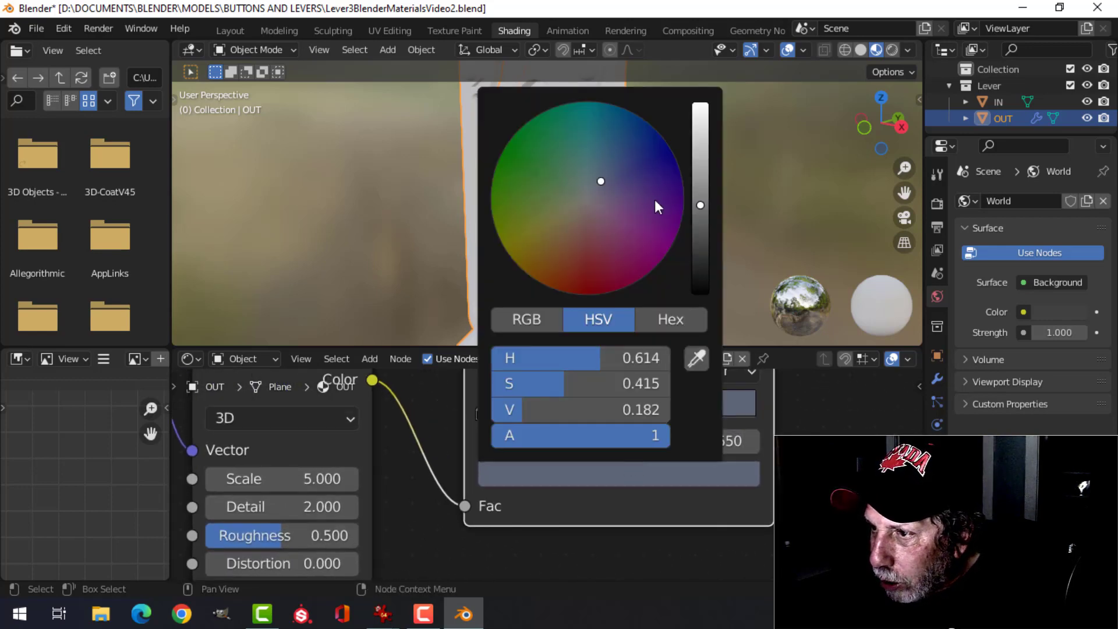
click(611, 179)
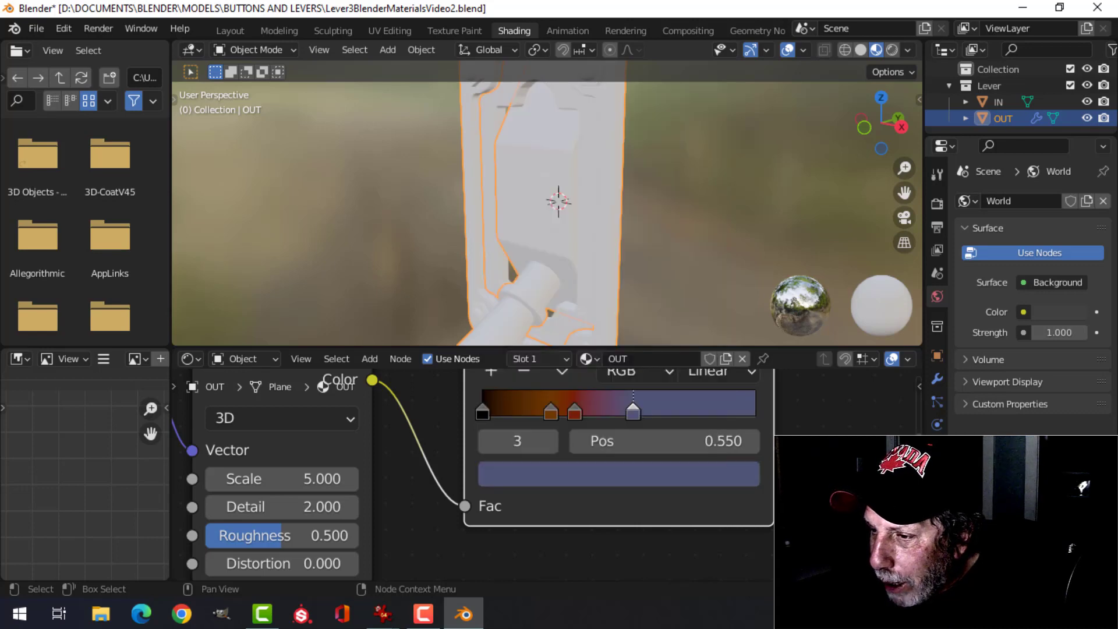
Step: Set the Noise Texture's scale to 2, detail to 16 and roughness to 0.75
scroll(553, 472, down, 3)
scroll(408, 474, up, 1)
middle_drag(408, 475, 471, 443)
click(442, 445)
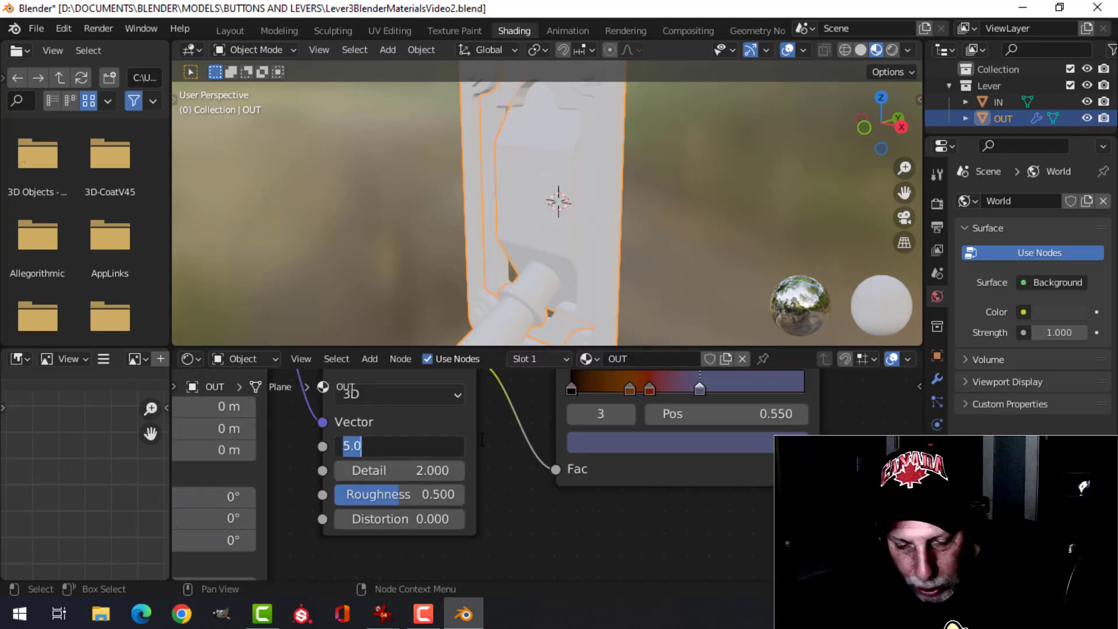
text(2)
key(Tab)
text(1)
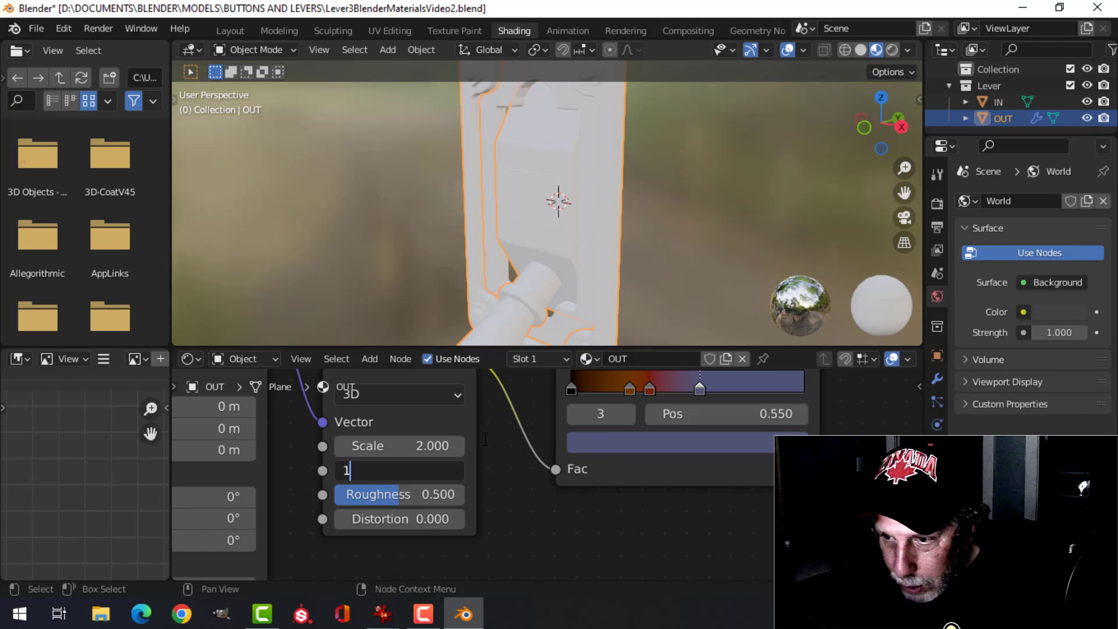
text(6)
key(Tab)
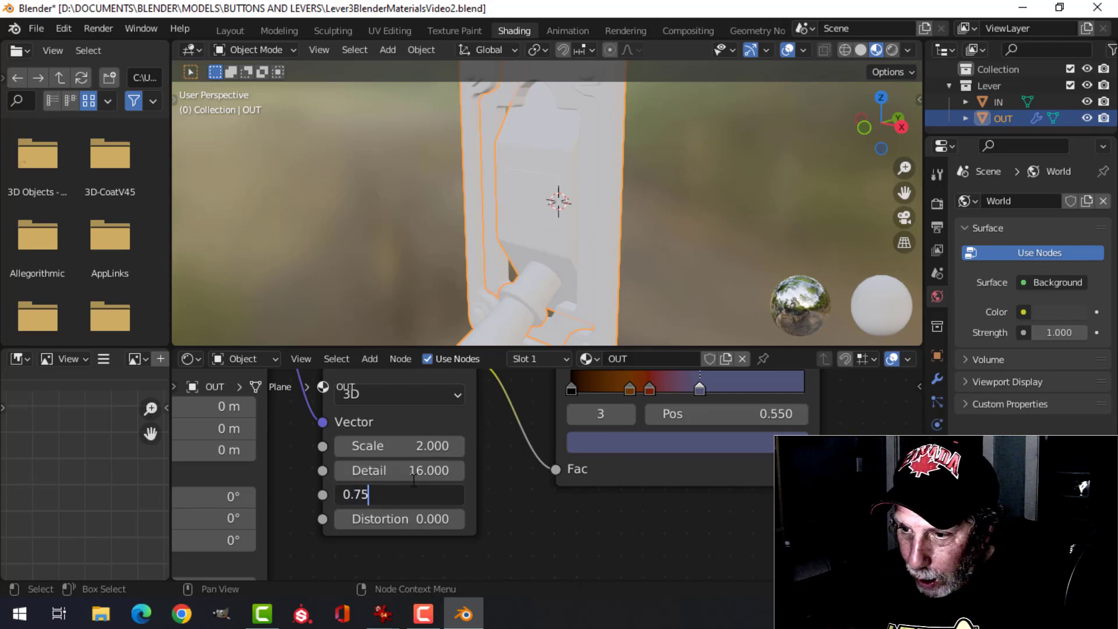
key(Return)
Step: Connect the ColorRamp's Color output to the Base Color of the Principled BSDF
scroll(685, 515, down, 3)
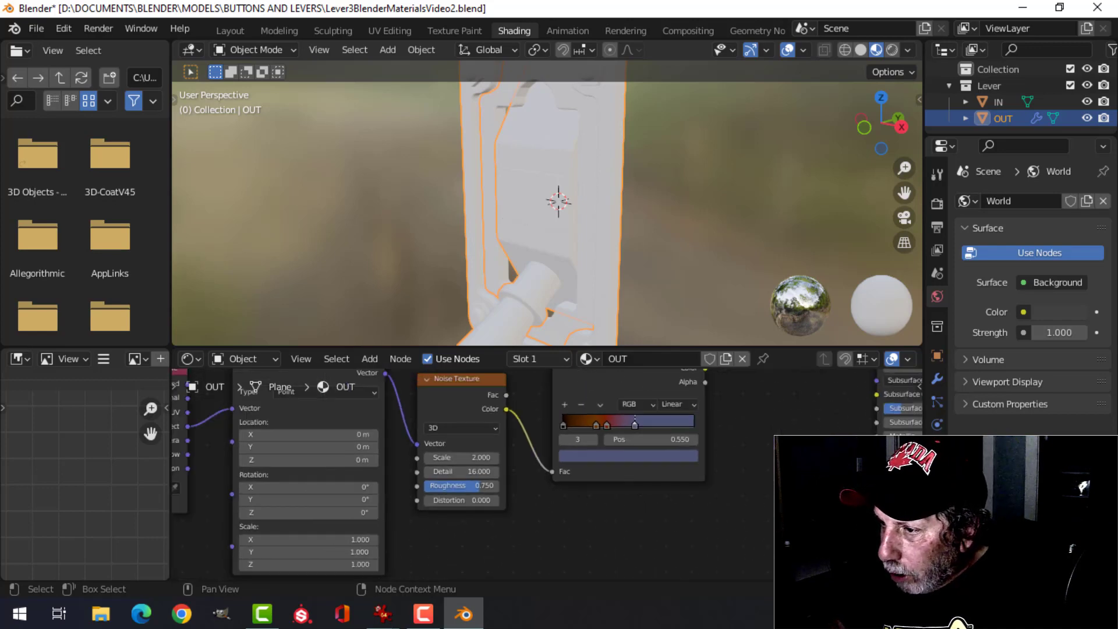
scroll(684, 517, up, 2)
drag(594, 414, 813, 460)
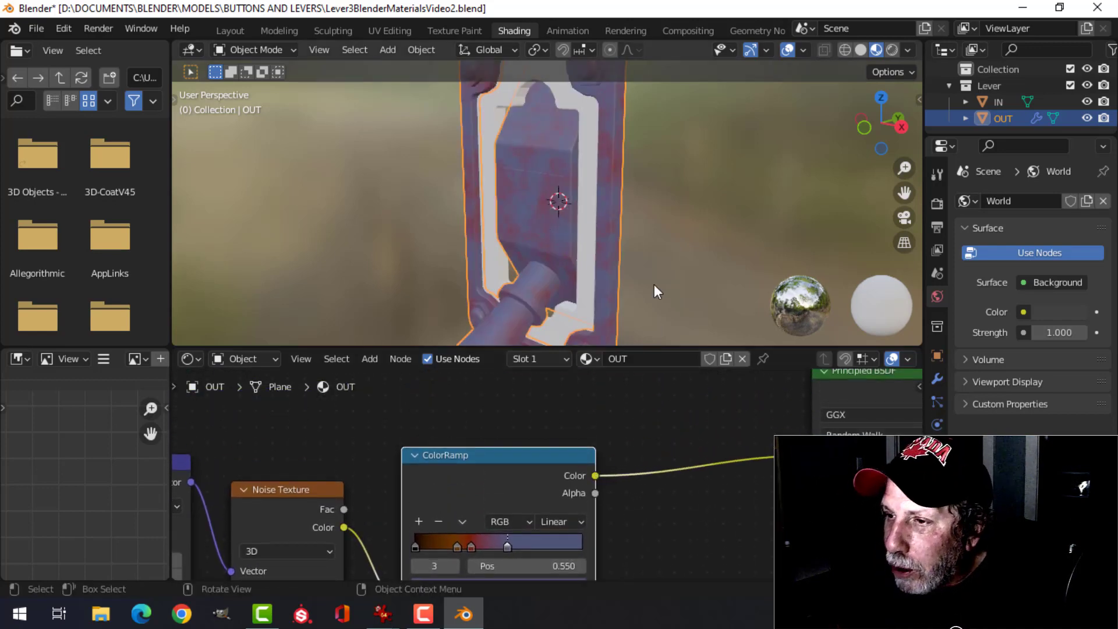
Step: Darken the blue ColorRamp stop at 0.550 to hue 0.650, saturation 0.558 and value 0.138
scroll(654, 284, up, 2)
scroll(651, 274, down, 1)
middle_drag(646, 516, 638, 455)
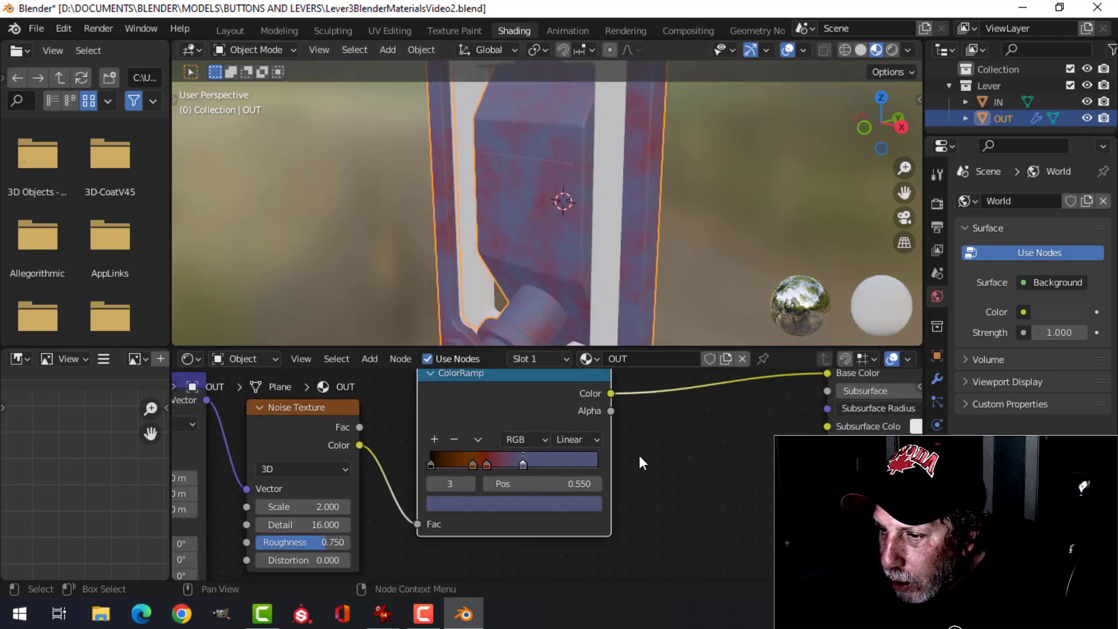
scroll(547, 511, up, 1)
click(546, 509)
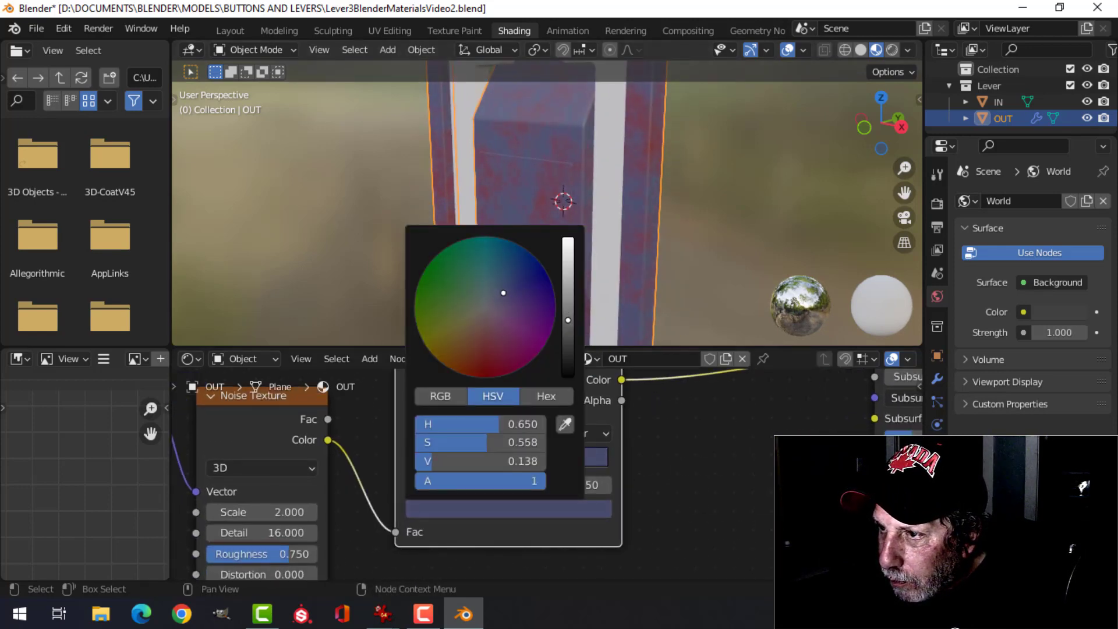
scroll(628, 207, down, 3)
shift+middle_drag(612, 237, 633, 224)
scroll(632, 224, up, 4)
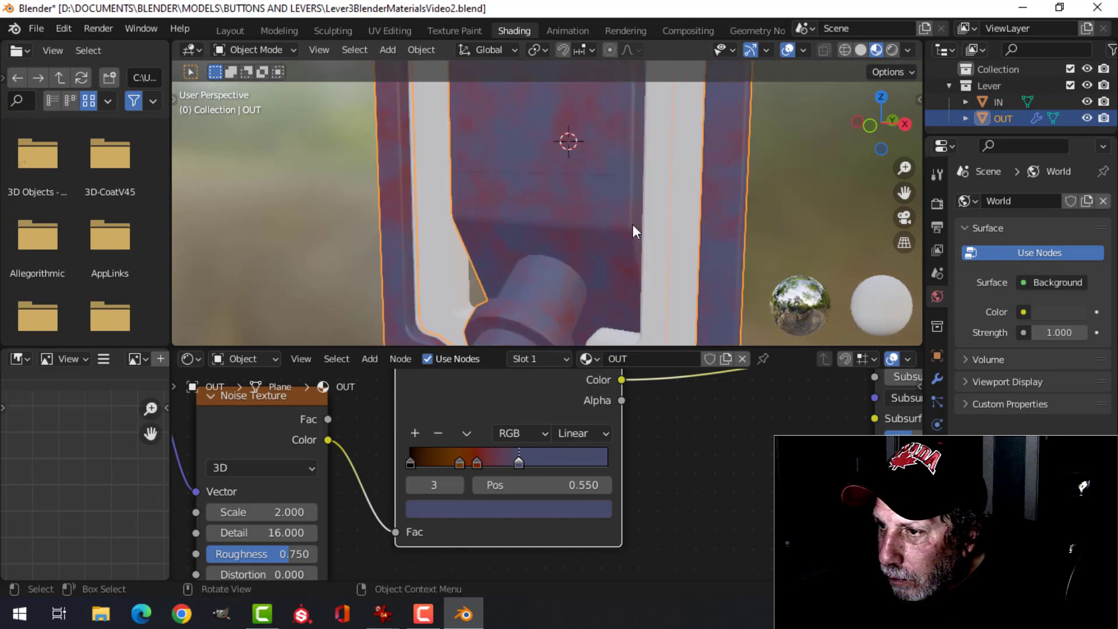
Step: Move the orange-brown ColorRamp stop to about 0.286 and darken its color to a value of about 0.081
scroll(451, 479, up, 1)
click(442, 462)
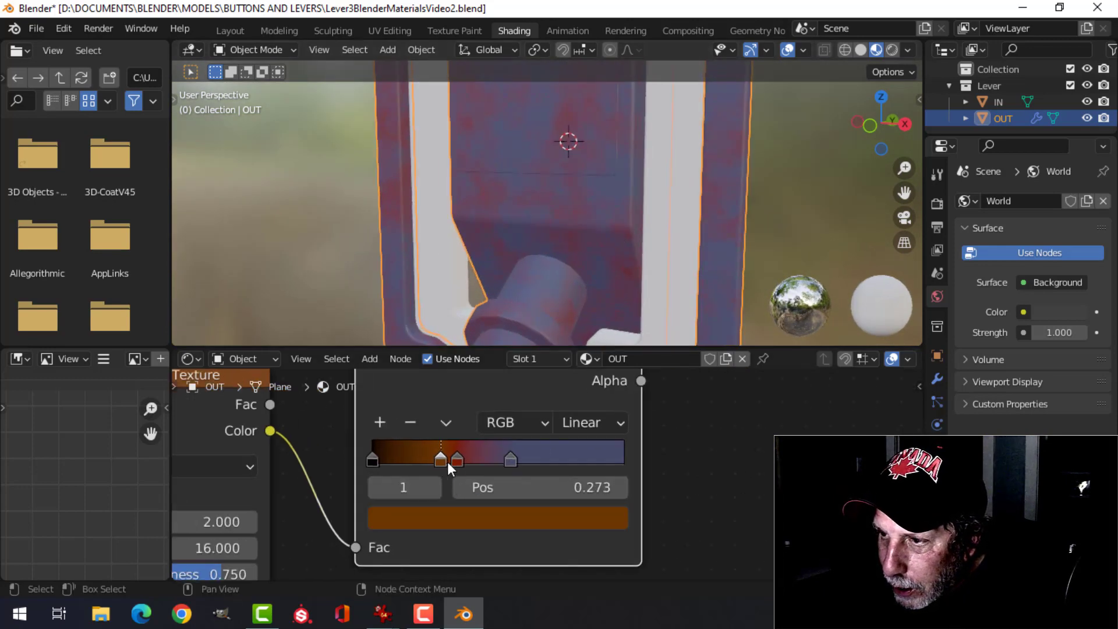
drag(447, 462, 451, 463)
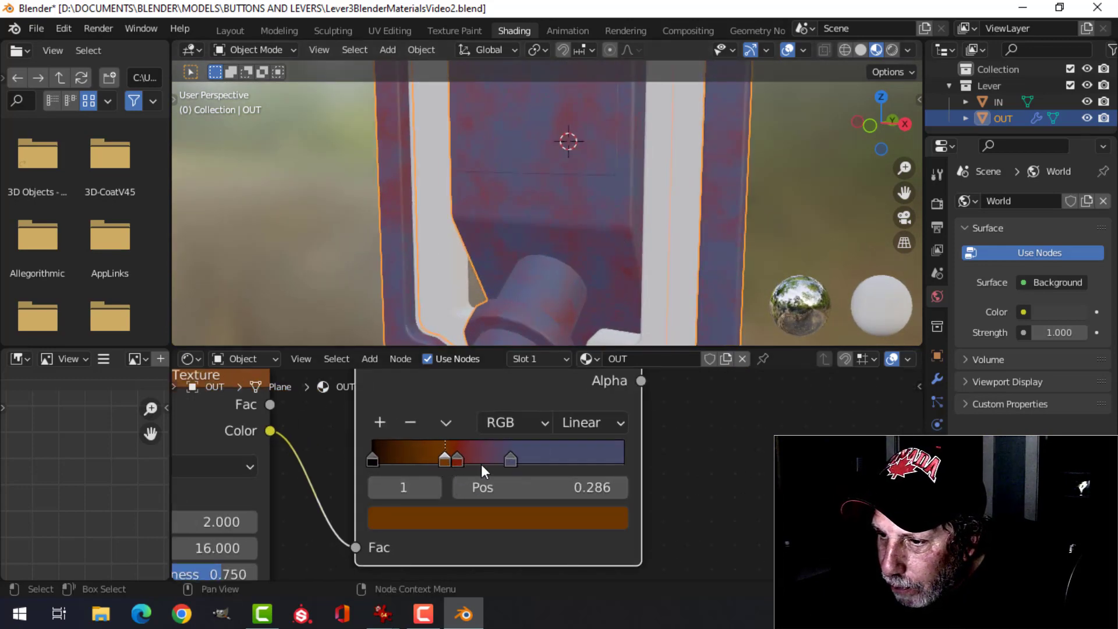
click(481, 512)
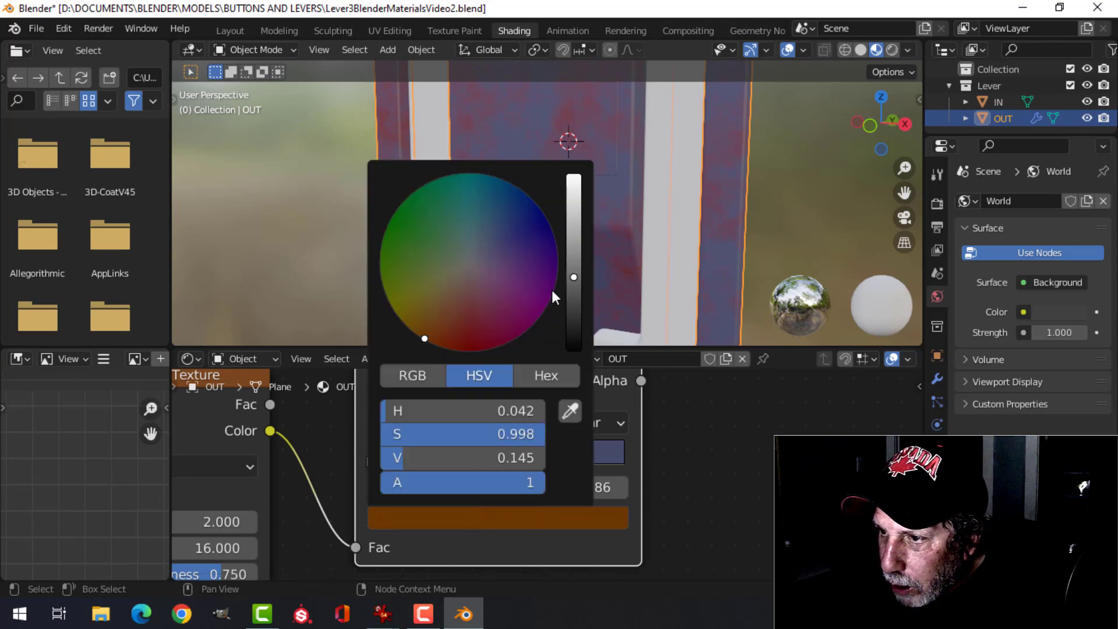
drag(568, 288, 573, 294)
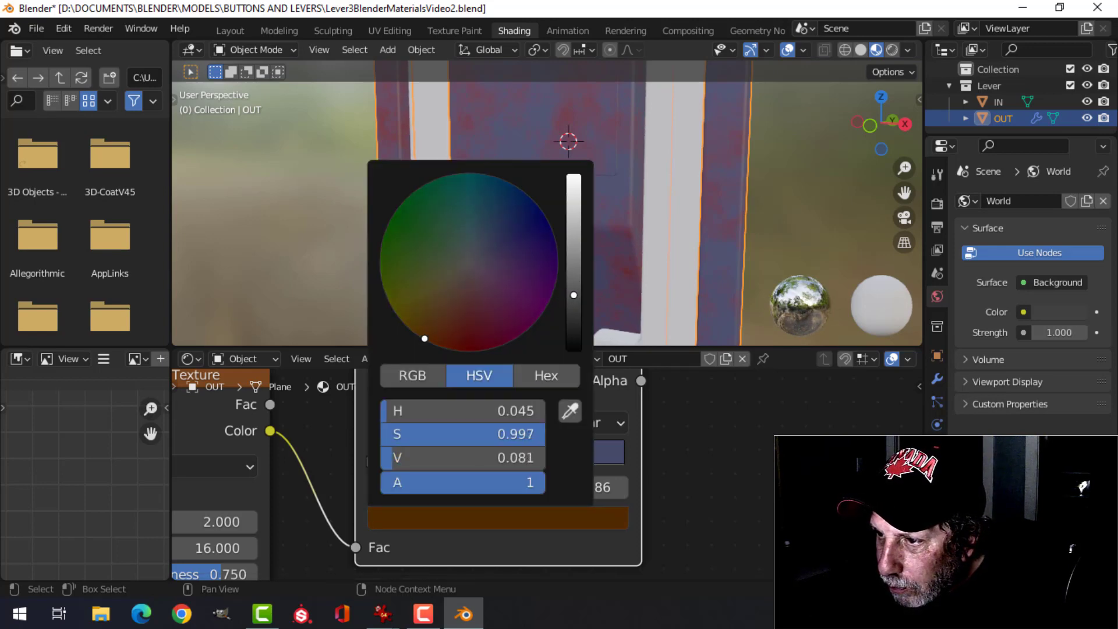
Step: Raise the Principled BSDF's Metallic to 1.000 and check the shading on the lever handle
scroll(749, 462, down, 5)
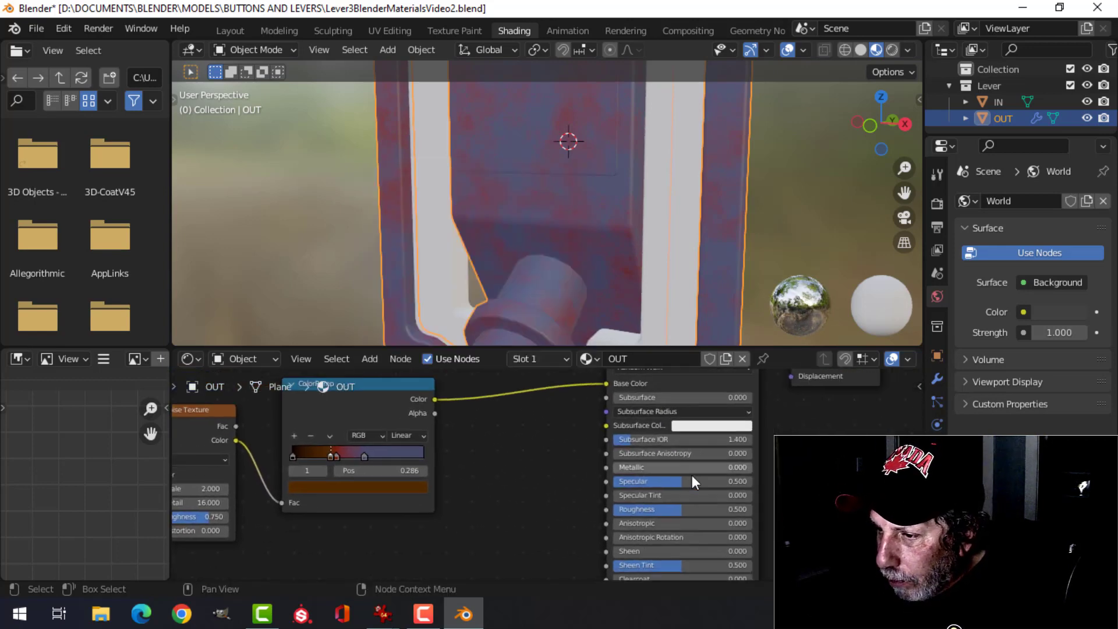
scroll(684, 418, up, 2)
scroll(640, 425, up, 2)
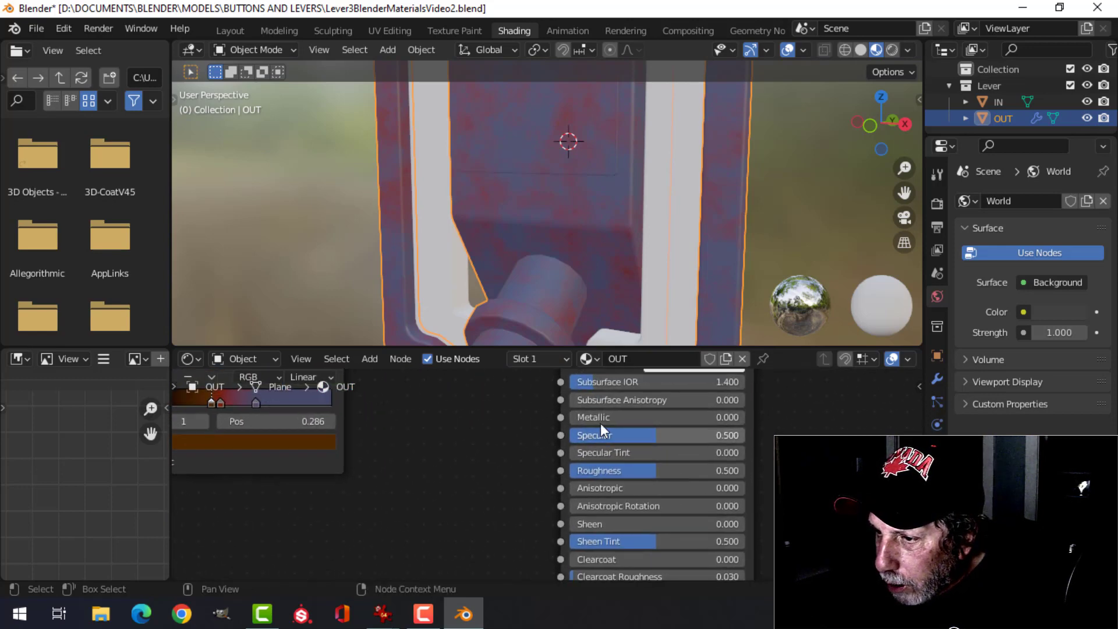
drag(599, 418, 750, 418)
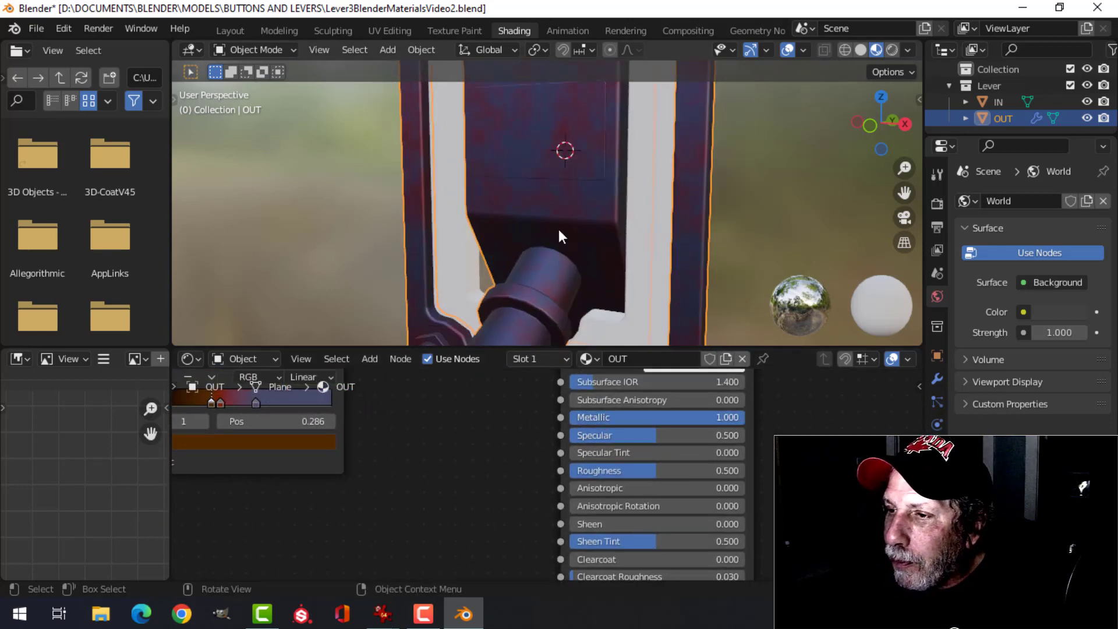
scroll(558, 229, down, 2)
shift+middle_drag(518, 251, 572, 165)
middle_drag(578, 232, 563, 227)
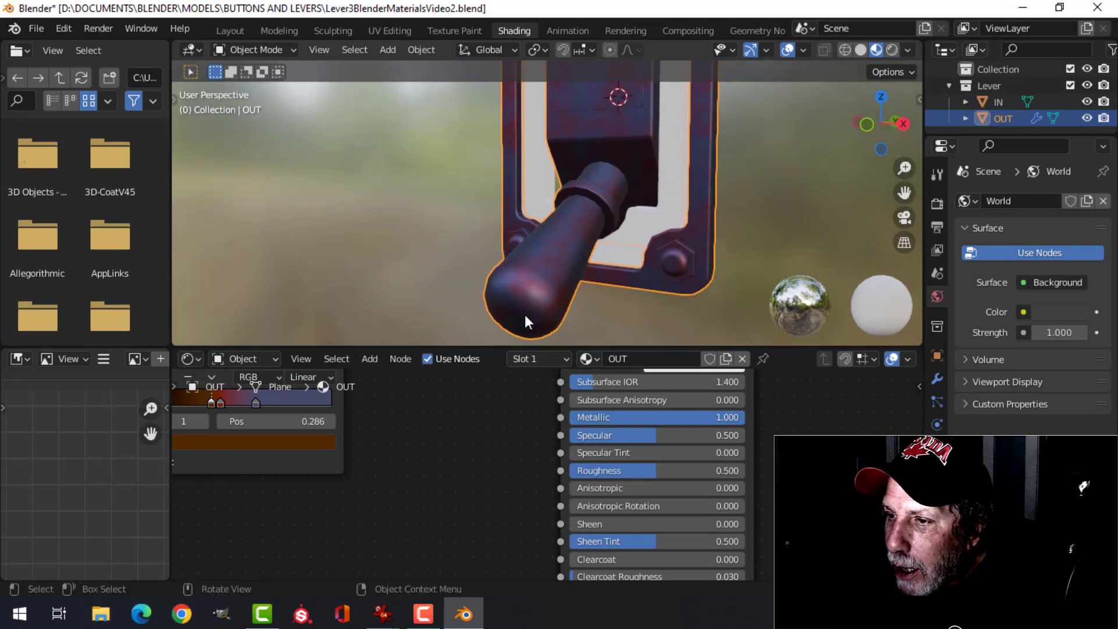
Step: Darken the red ColorRamp stop at 0.336 to a deep brownish red
scroll(395, 431, down, 2)
middle_drag(387, 431, 471, 508)
scroll(373, 435, up, 4)
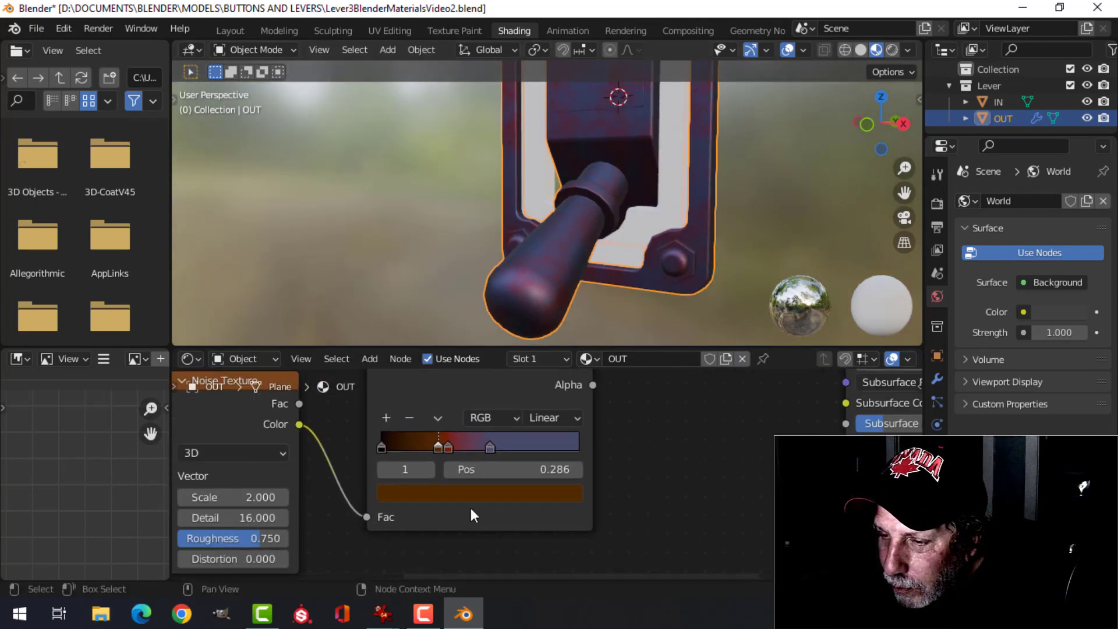
scroll(471, 507, up, 1)
click(447, 499)
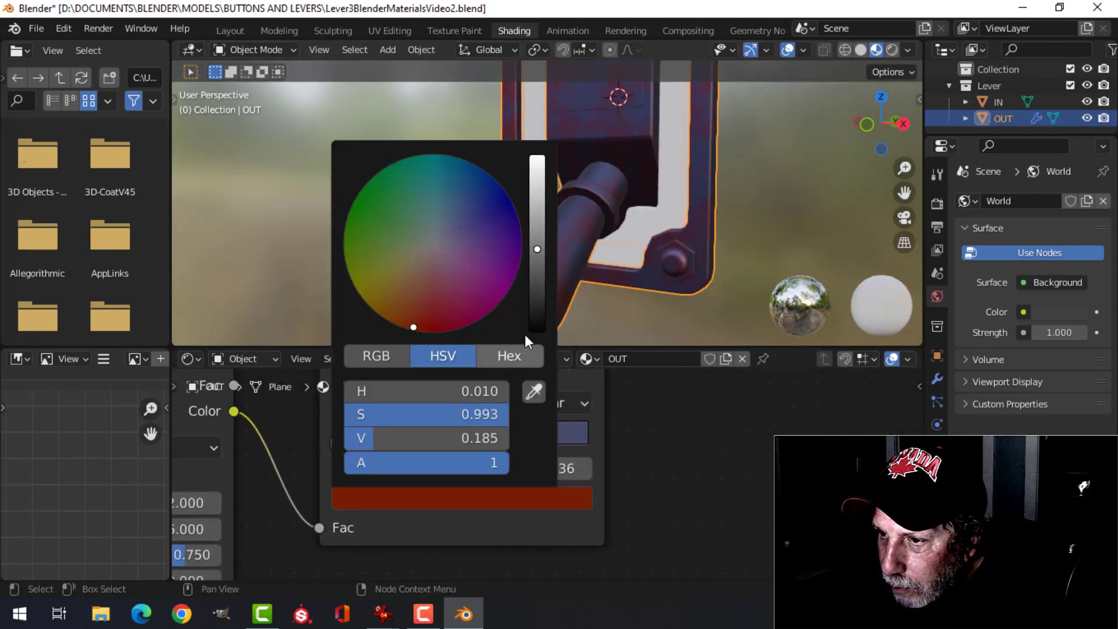
click(541, 271)
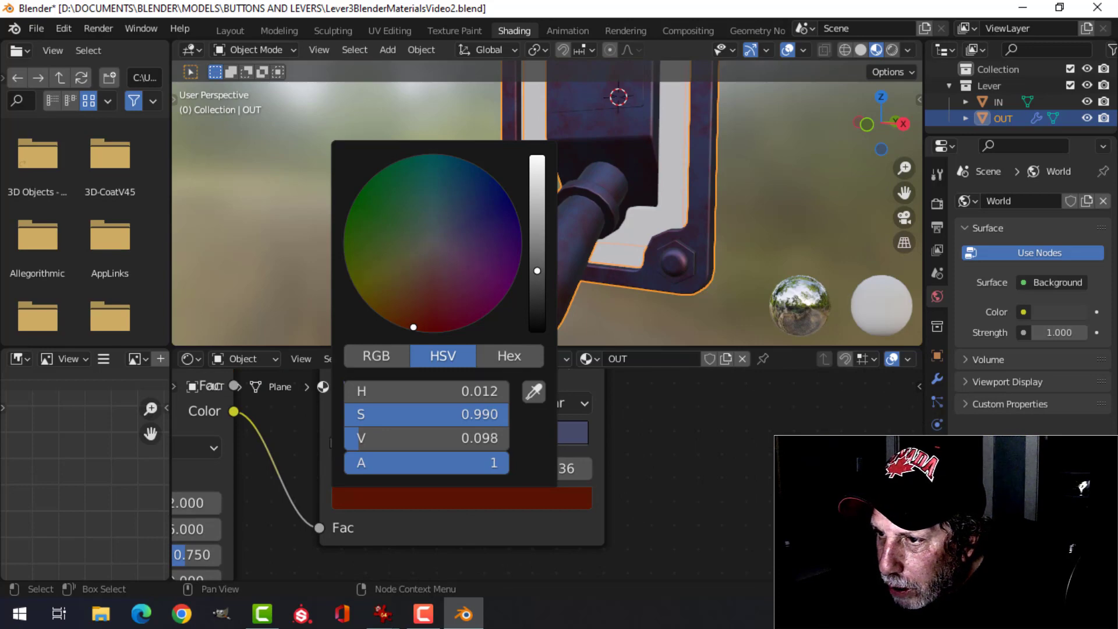
drag(536, 271, 537, 266)
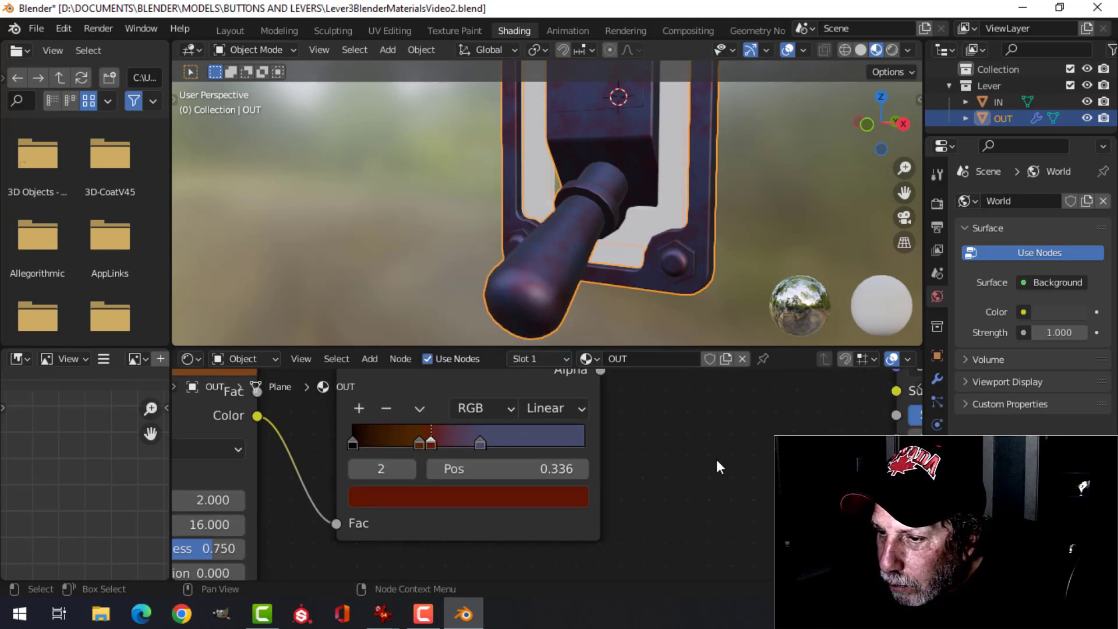
Step: Duplicate the Noise Texture node and place the unconnected copy in the empty space below the original
scroll(708, 457, down, 2)
scroll(675, 463, down, 2)
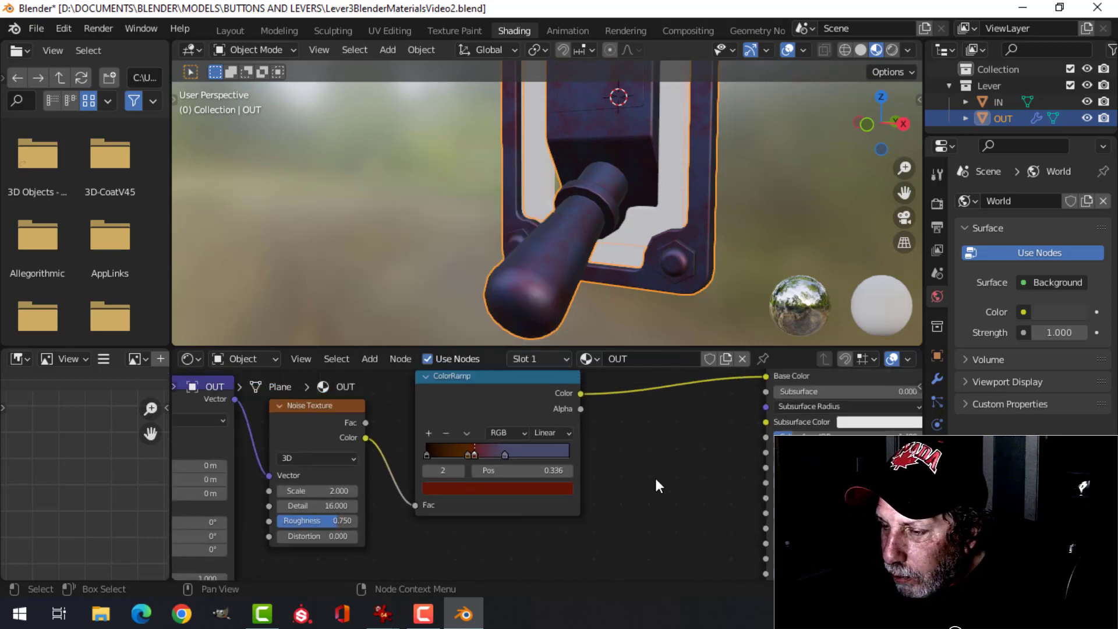
scroll(661, 466, down, 3)
middle_drag(533, 489, 532, 528)
scroll(624, 495, down, 2)
scroll(519, 524, up, 2)
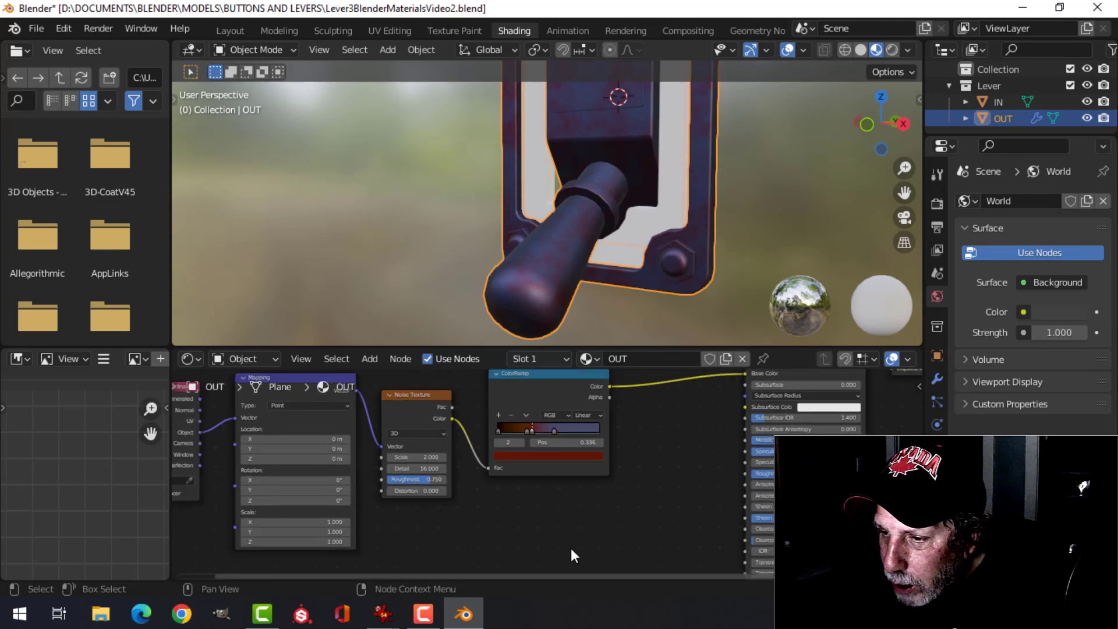
scroll(570, 547, down, 2)
click(470, 382)
key(shift+d)
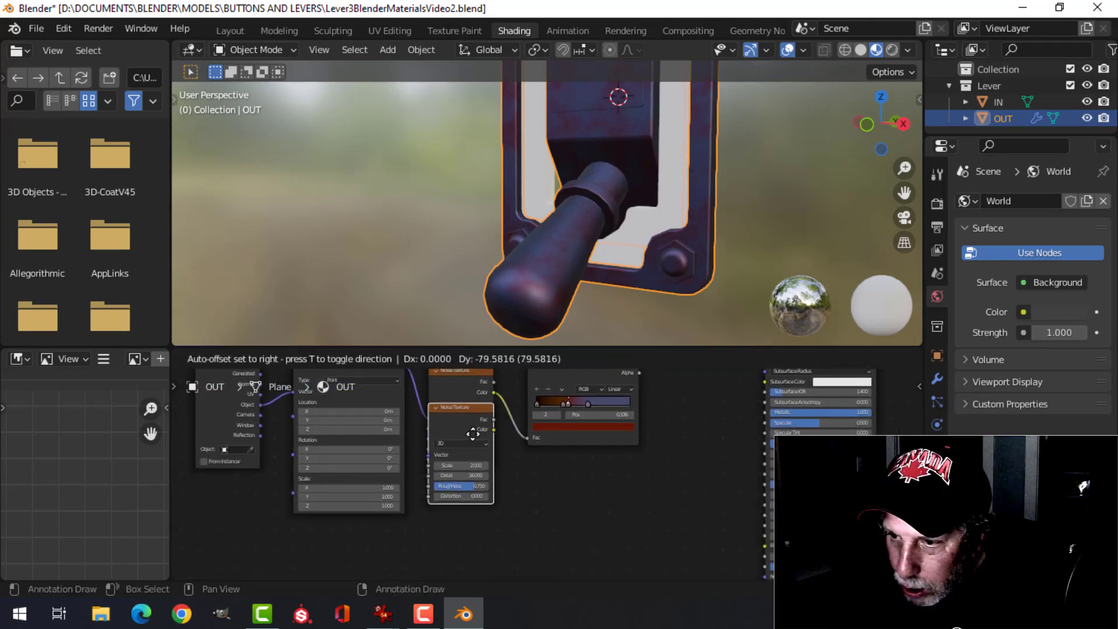
click(466, 533)
scroll(540, 540, up, 2)
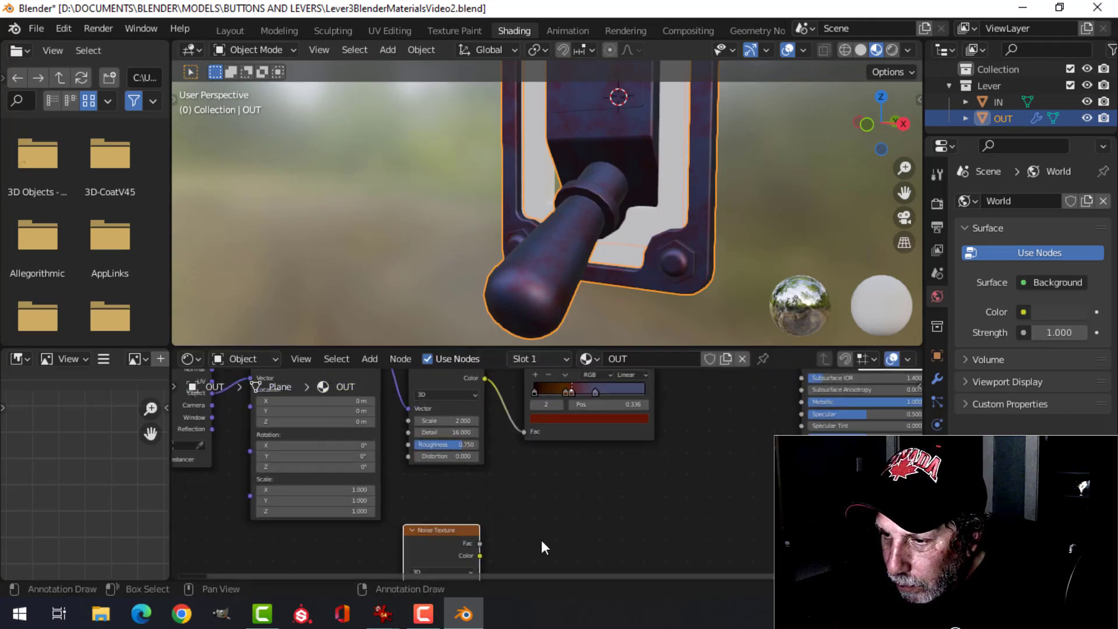
middle_drag(540, 540, 550, 385)
scroll(547, 384, up, 2)
drag(427, 375, 425, 416)
scroll(569, 446, down, 4)
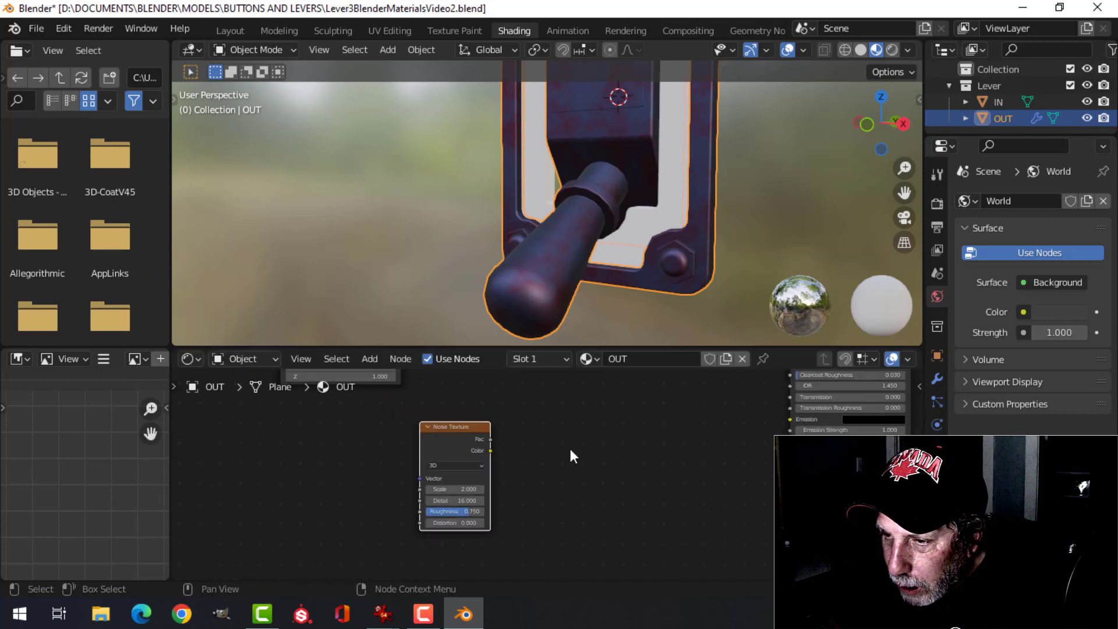
Step: Duplicate the ColorRamp node and place the copy beside the duplicated Noise Texture
middle_drag(589, 469, 583, 547)
click(570, 389)
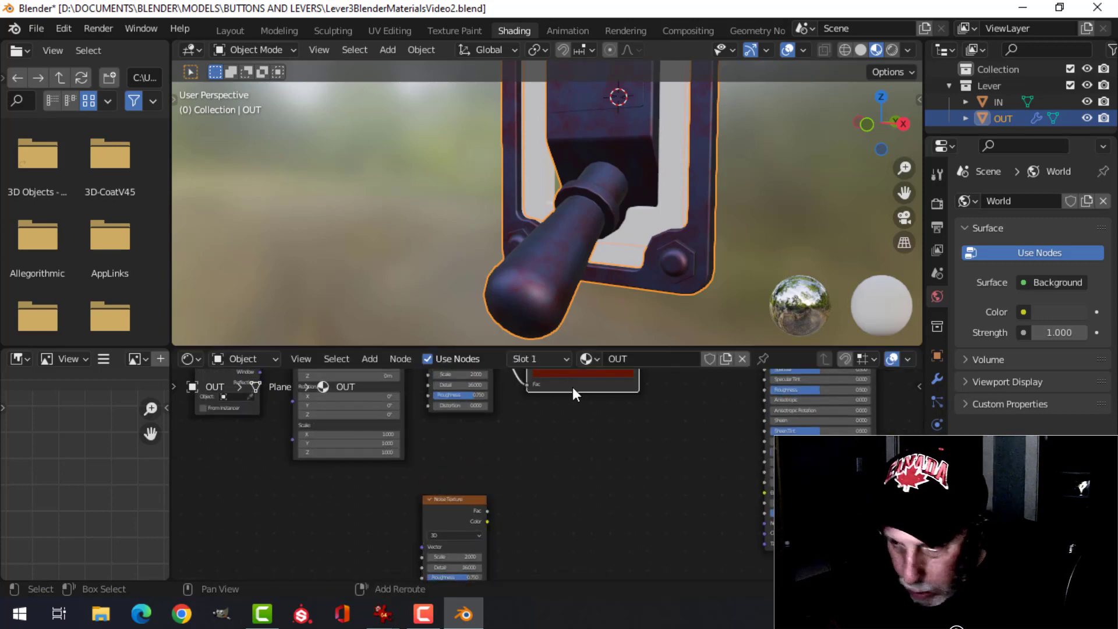
drag(572, 386, 568, 554)
scroll(592, 485, up, 1)
drag(591, 485, 602, 442)
scroll(592, 492, up, 2)
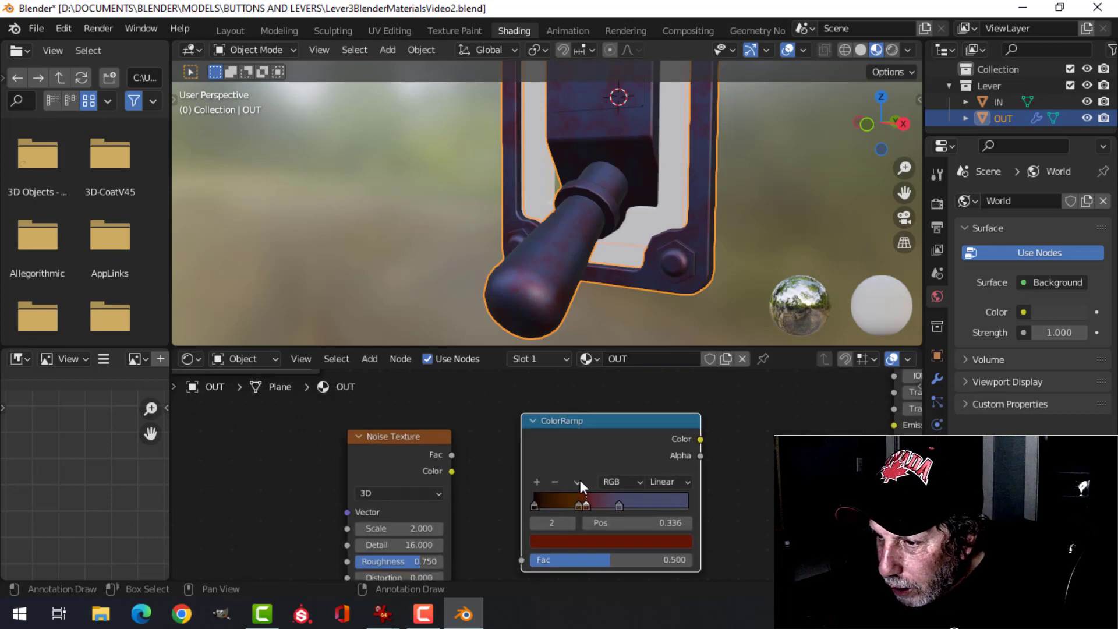
Step: Reset the copied ColorRamp to black and white, then move the black stop slightly inward and the white stop to about 0.755
click(577, 481)
click(623, 556)
mouse_move(536, 507)
mouse_down()
mouse_move(560, 503)
mouse_move(522, 496)
mouse_move(549, 499)
mouse_up()
drag(666, 498, 630, 489)
scroll(471, 468, up, 1)
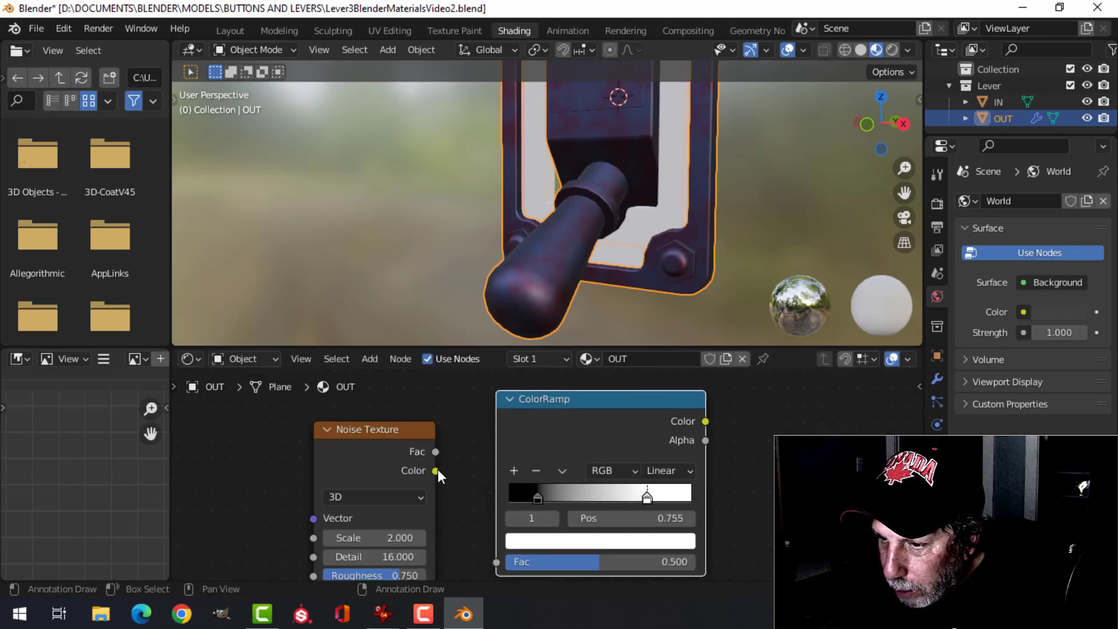
Step: Feed the duplicated Noise Texture's Color into the black-and-white ColorRamp and set its scale to 50 and roughness to 0.5
drag(435, 470, 498, 465)
scroll(455, 480, up, 2)
double_click(349, 473)
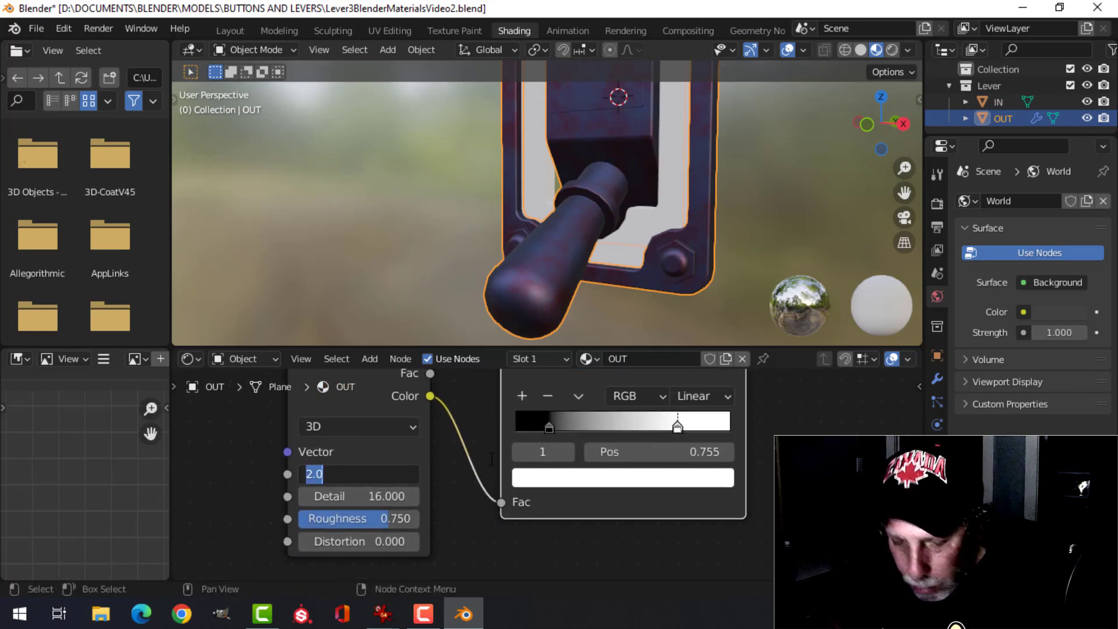
text(50)
key(Return)
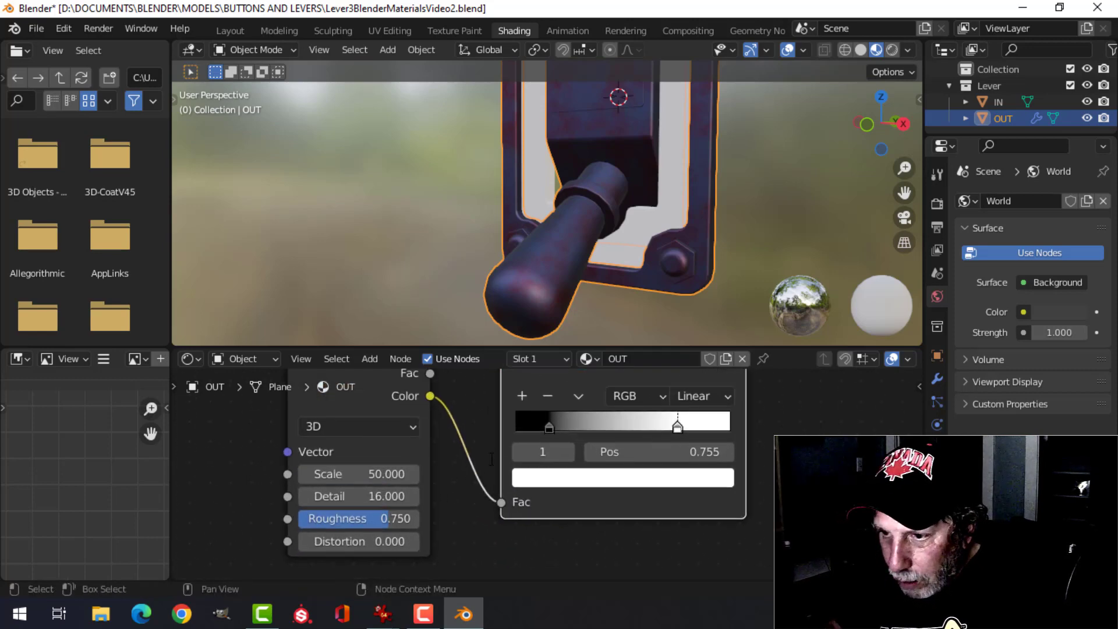
double_click(380, 519)
text(0.)
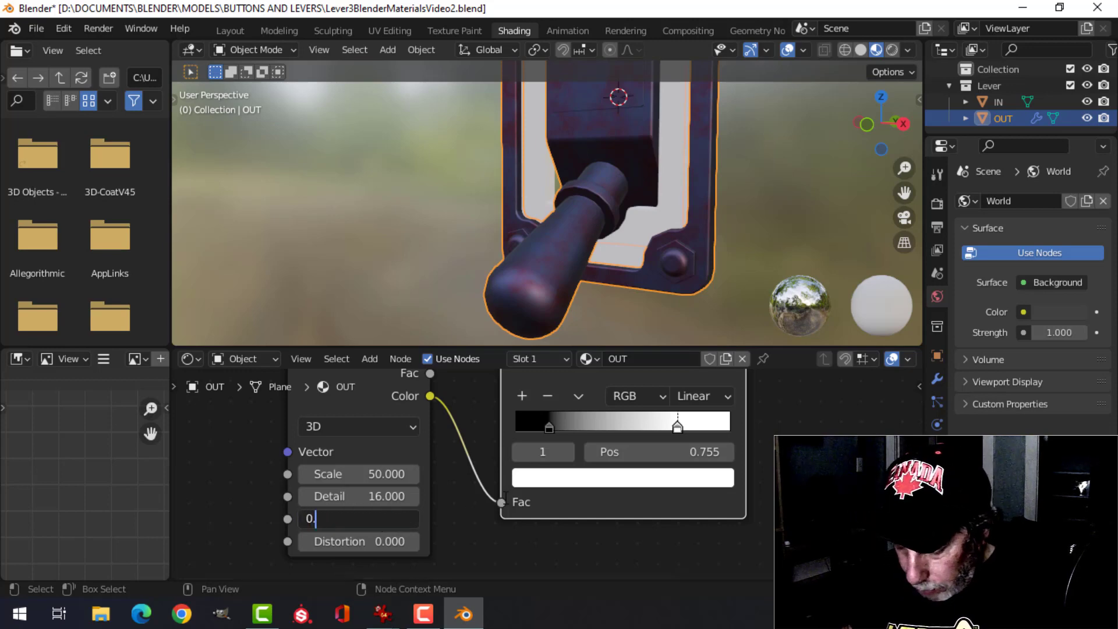
text(5)
key(Return)
Step: Add a Bump node with the black-and-white ColorRamp feeding its Height and its output feeding the Principled BSDF's Normal
scroll(712, 469, down, 2)
middle_drag(711, 469, 522, 549)
middle_drag(621, 501, 605, 462)
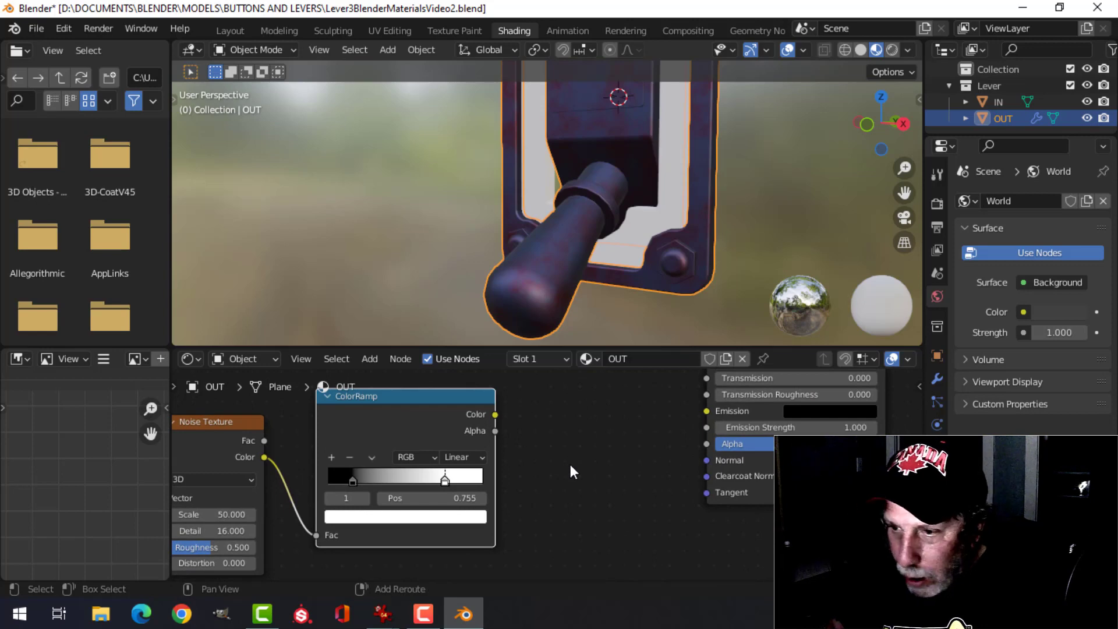
key(shift+a)
mouse_move(570, 444)
click(637, 316)
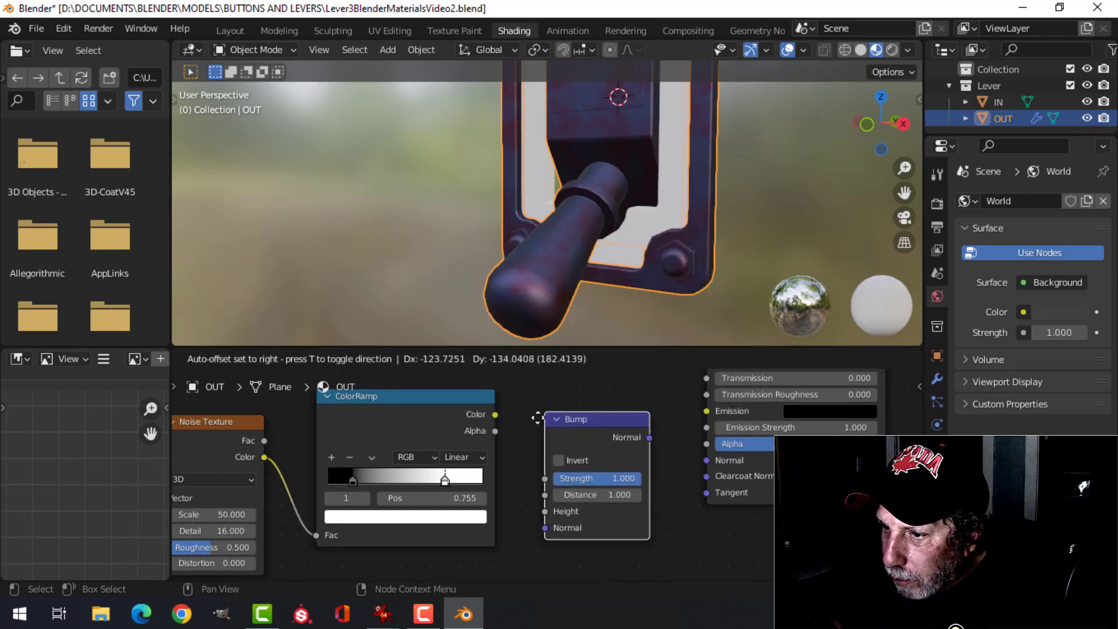
drag(495, 414, 541, 501)
drag(644, 430, 706, 460)
Step: Set the Bump node's strength to 0.1 and check the surface on the lever handle
scroll(548, 475, up, 1)
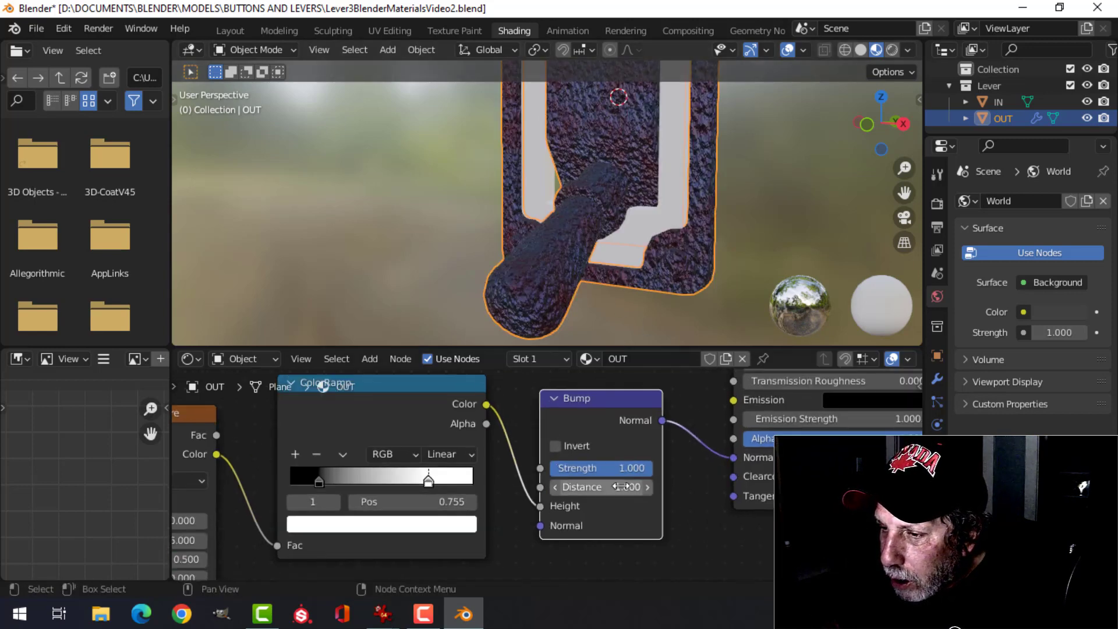
click(617, 472)
text(0)
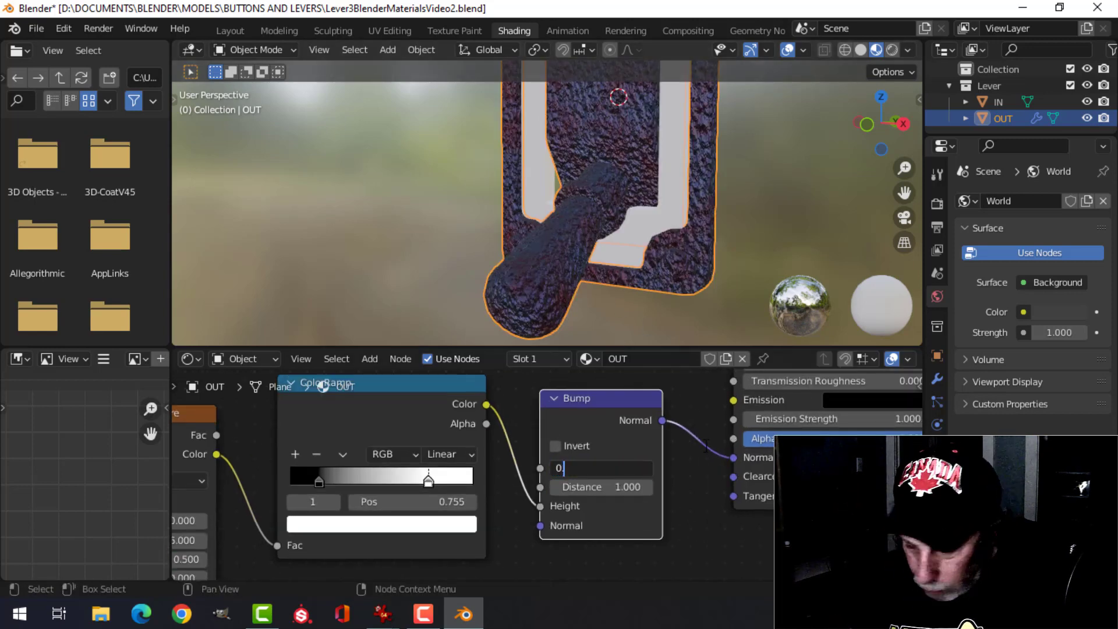
text(.1)
key(Return)
scroll(628, 302, up, 3)
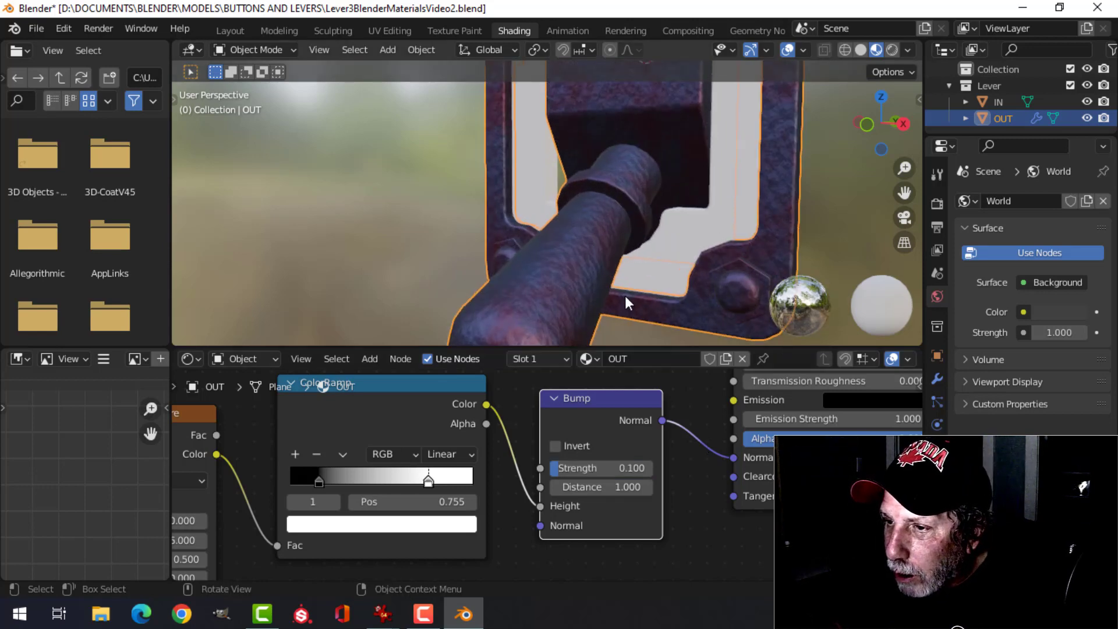
shift+middle_drag(569, 295, 571, 208)
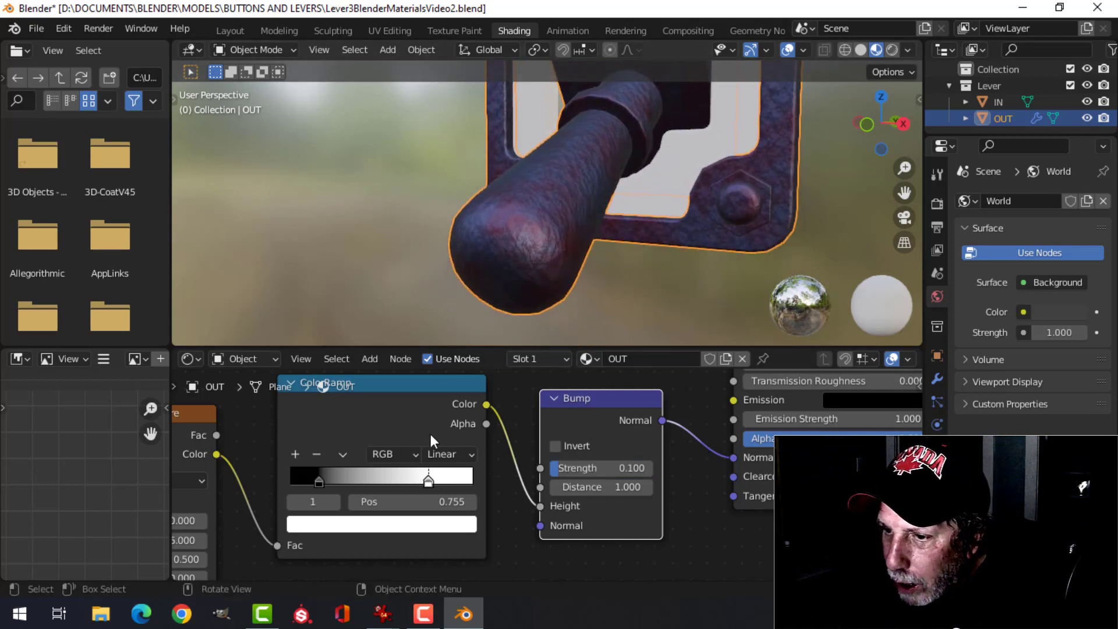
Step: Move the white stop of the black-and-white ColorRamp inward to about 0.491
drag(427, 483, 377, 480)
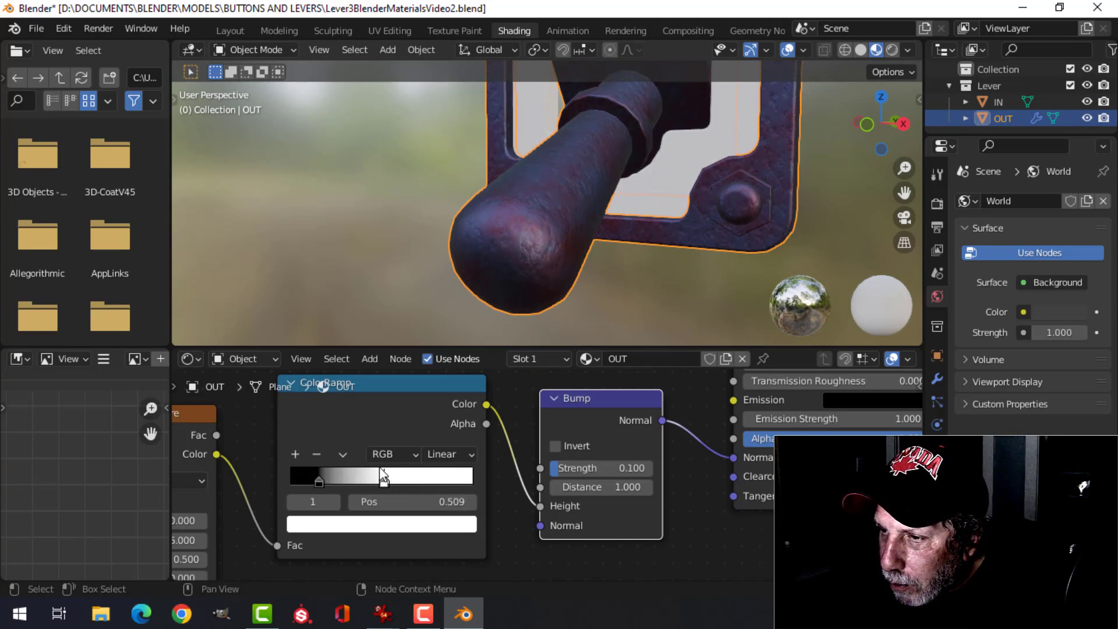
scroll(569, 232, down, 8)
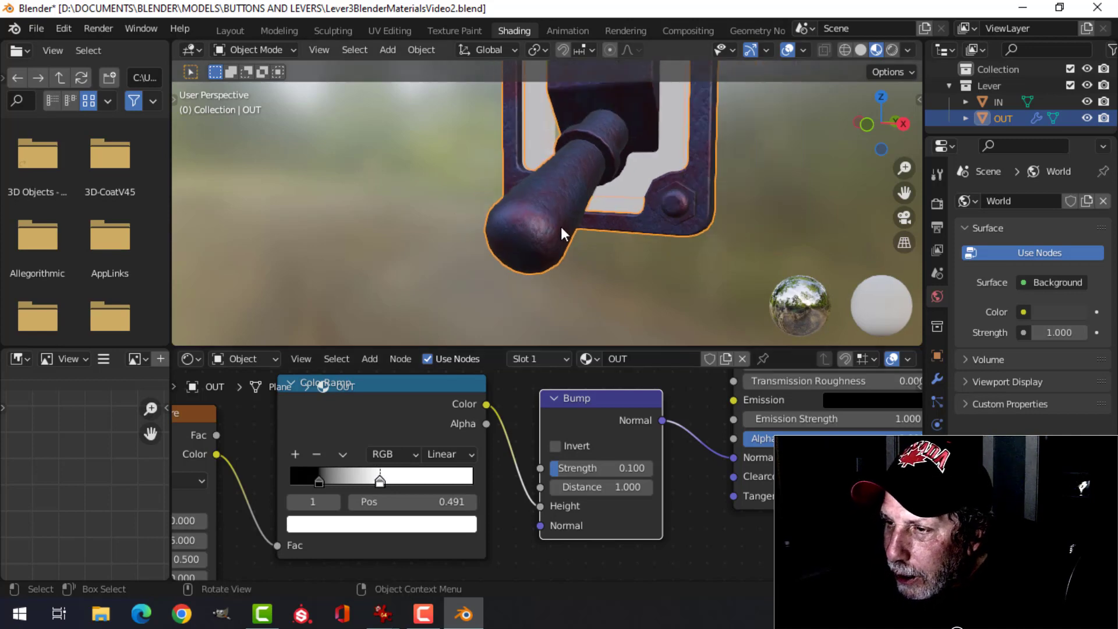
shift+scroll(517, 495, up, 6)
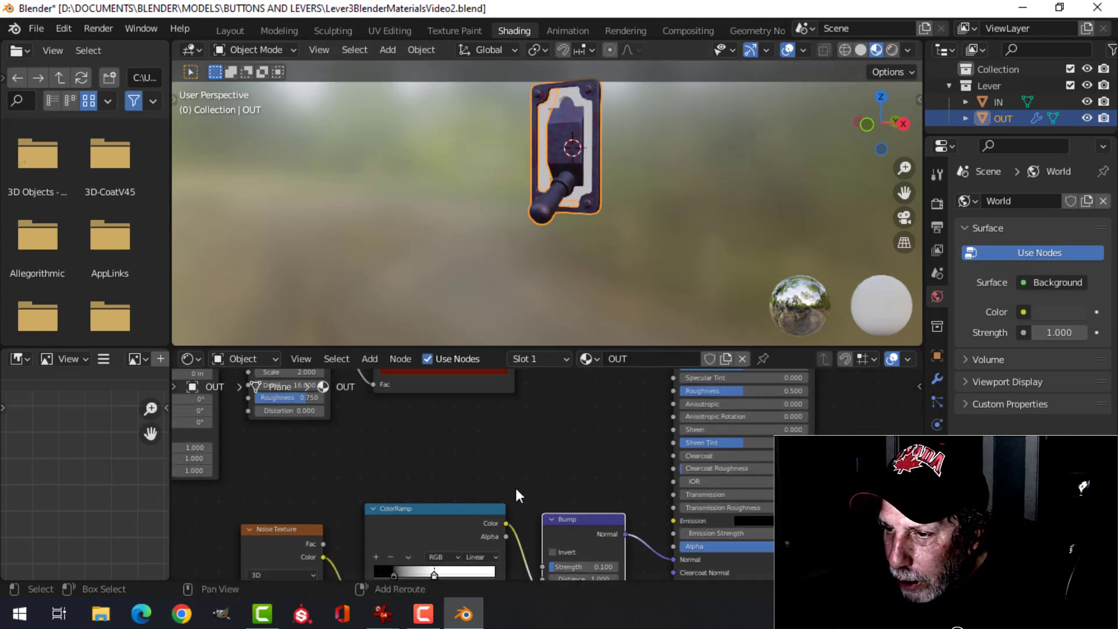
Step: Duplicate the Bump node and the black-and-white ColorRamp, placing each copy above its original
middle_drag(478, 520, 422, 472)
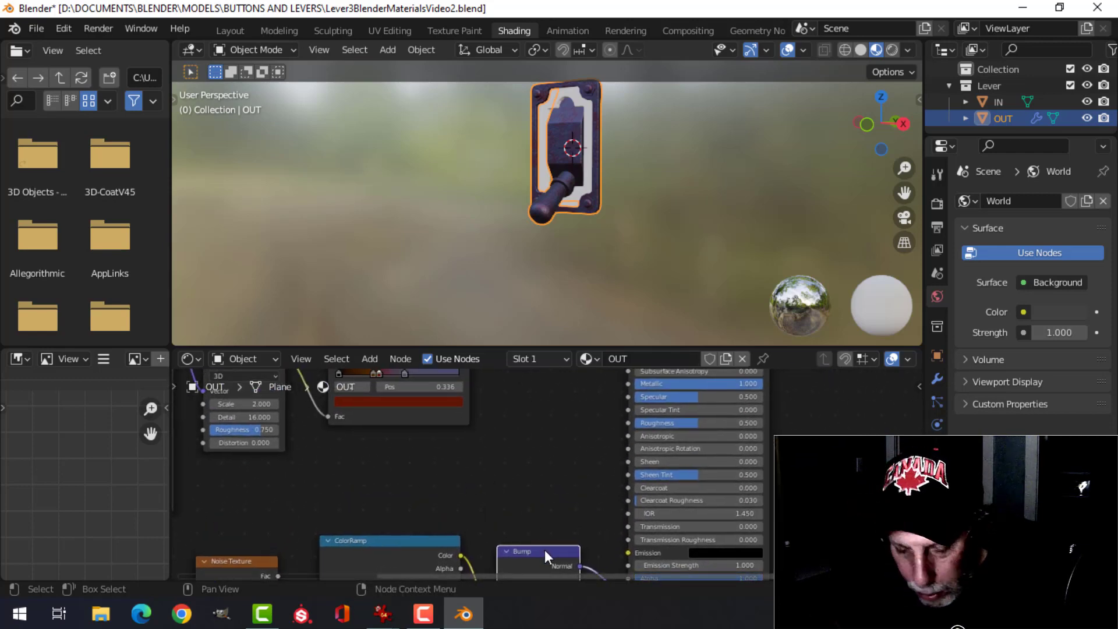
key(shift+d)
key(shift+d)
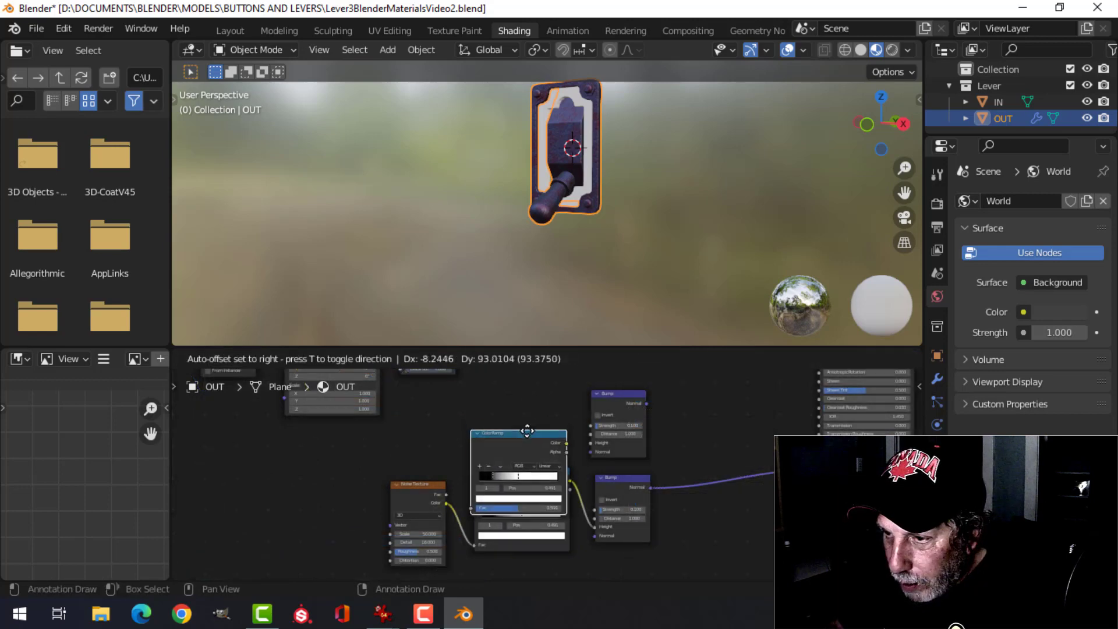
mouse_move(526, 431)
mouse_down()
mouse_move(526, 389)
mouse_move(527, 416)
mouse_up()
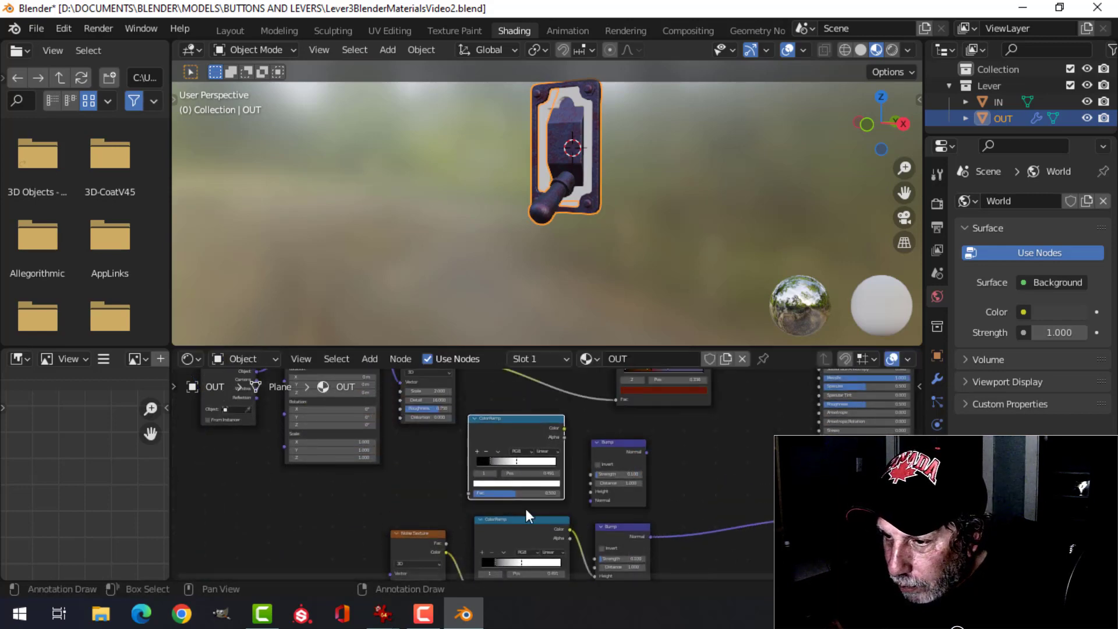
Step: Remove the original black-and-white ColorRamp while keeping its connection, and move the scale-50 Noise Texture closer to its Bump node
click(525, 522)
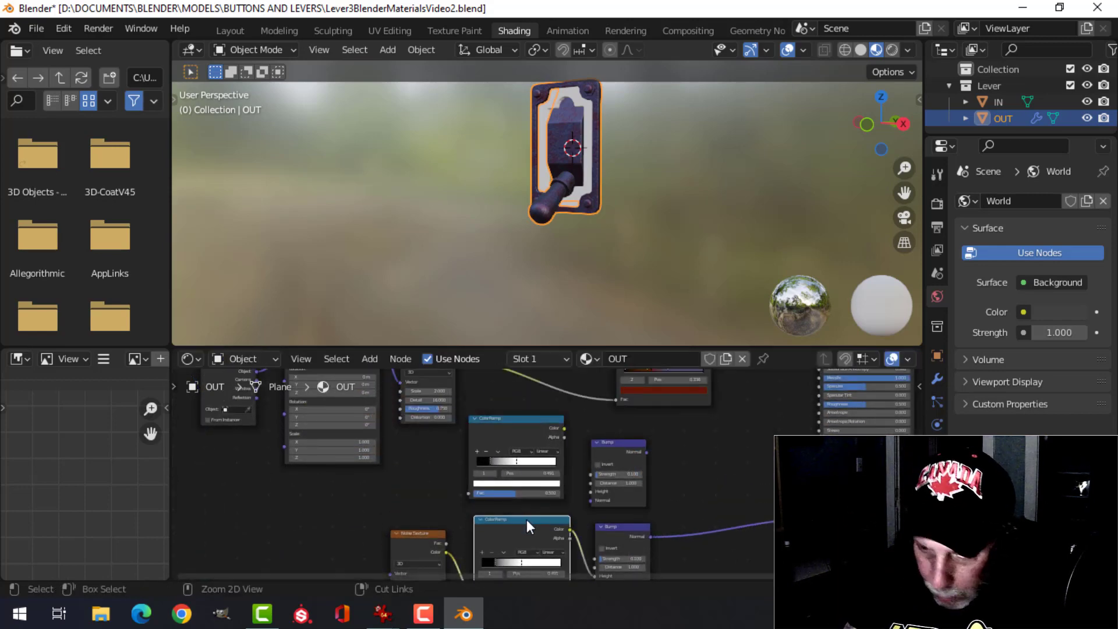
key(ctrl+x)
scroll(574, 543, down, 3)
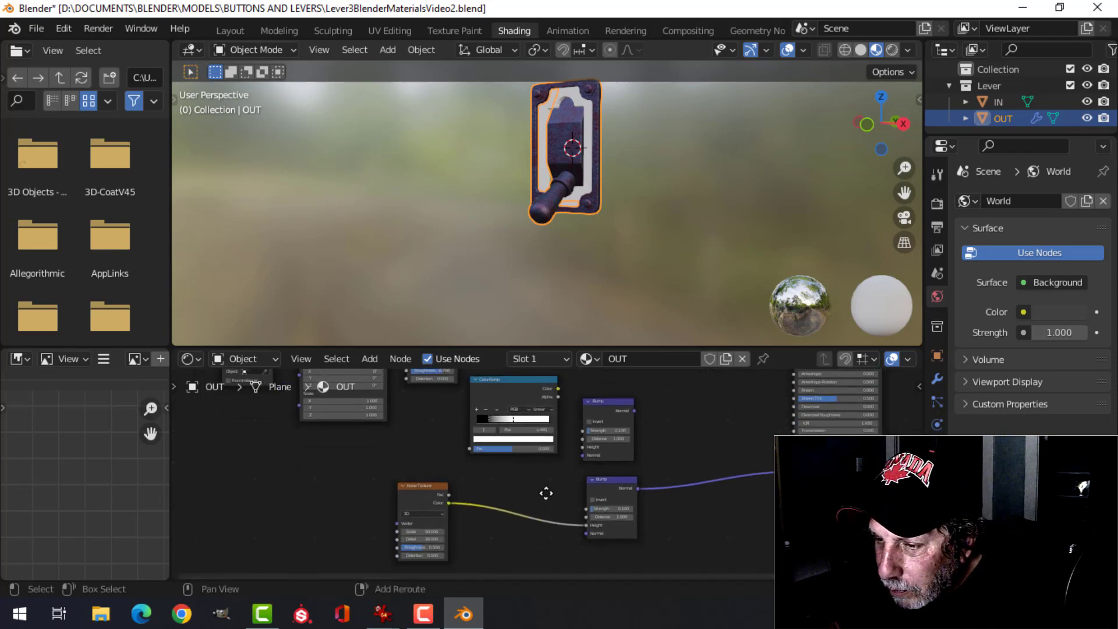
click(395, 456)
drag(395, 456, 484, 465)
middle_drag(530, 451, 539, 532)
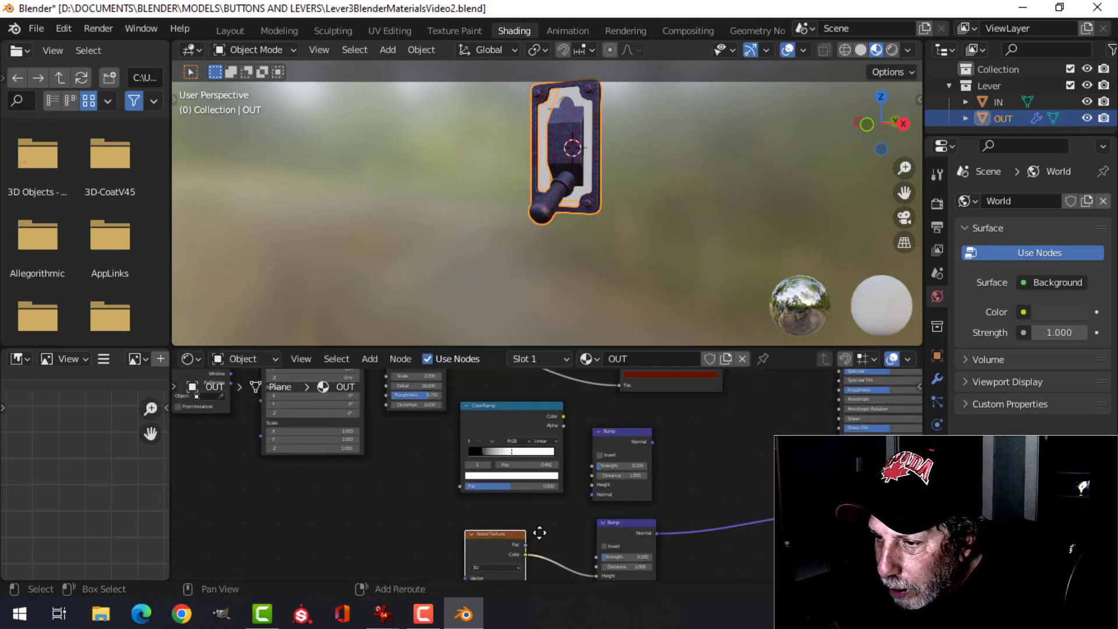
Step: Reposition the copied black-and-white ColorRamp and feed its Fac from the Color of the scale-2 Noise Texture
scroll(553, 514, up, 1)
middle_drag(540, 468, 614, 522)
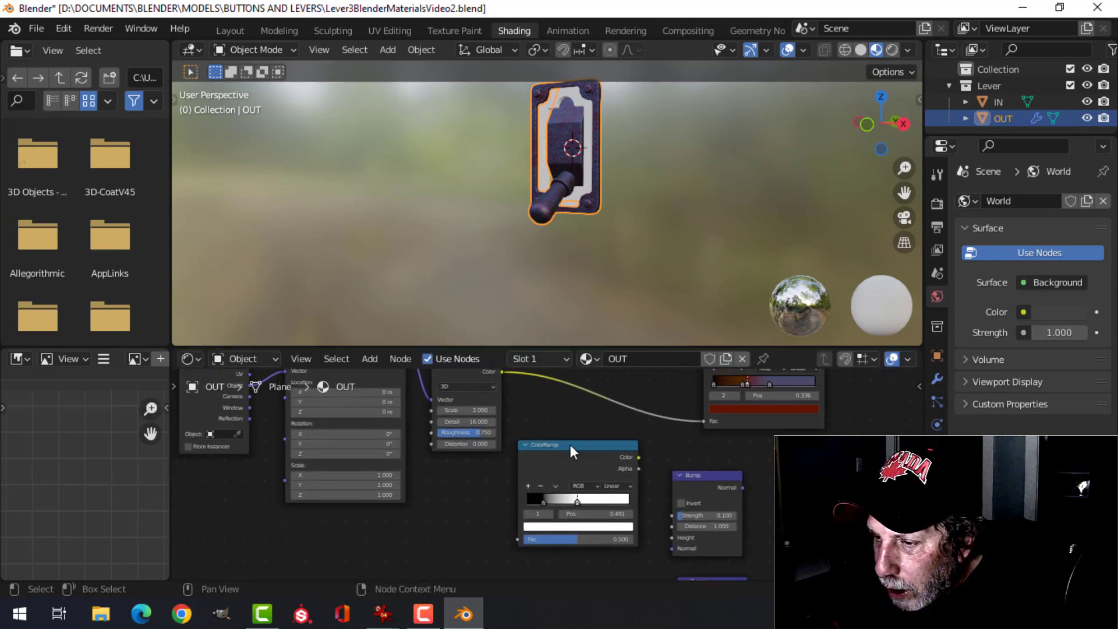
drag(571, 445, 590, 446)
middle_drag(504, 396, 508, 413)
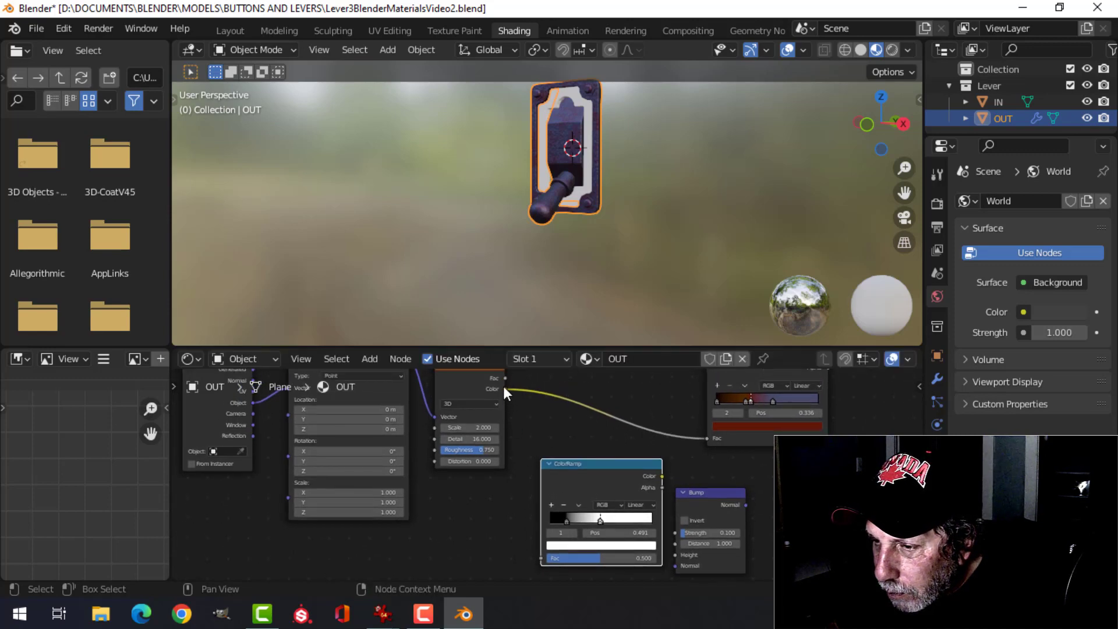
drag(504, 388, 542, 499)
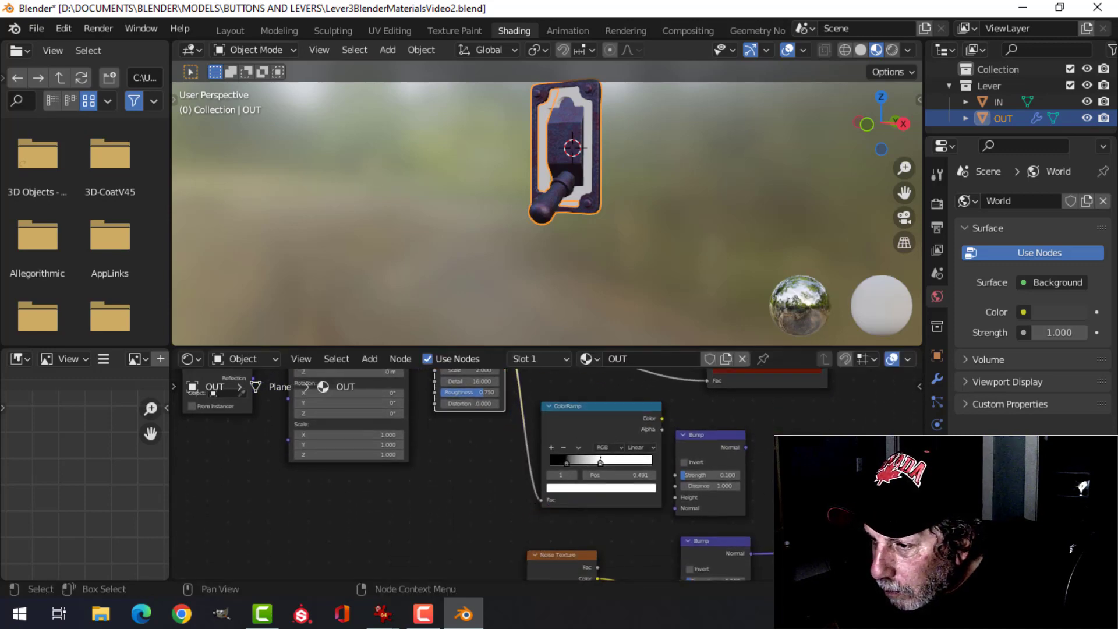
Step: Move the copied Bump node away from the ColorRamp and connect the ColorRamp's Color to its Height
scroll(770, 463, up, 3)
middle_drag(771, 463, 723, 455)
drag(680, 417, 750, 416)
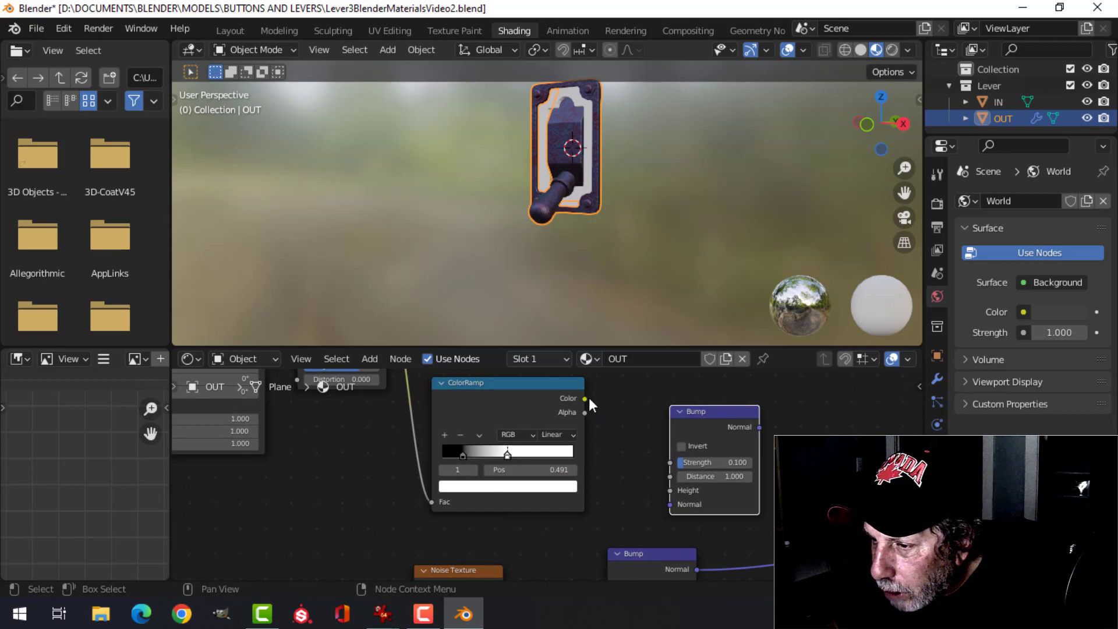
drag(584, 398, 671, 490)
scroll(729, 463, up, 3)
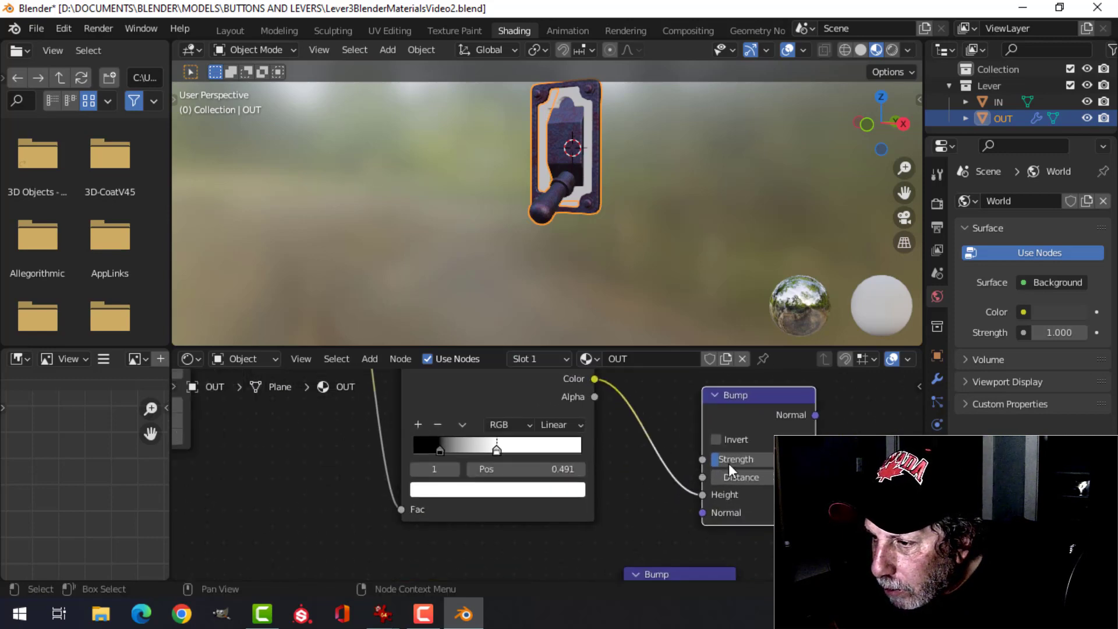
Step: Chain the two Bump nodes by feeding the lower one into the upper one's Normal, and the upper one into the Principled BSDF's Normal
scroll(767, 457, down, 3)
middle_drag(785, 456, 622, 425)
scroll(610, 463, down, 1)
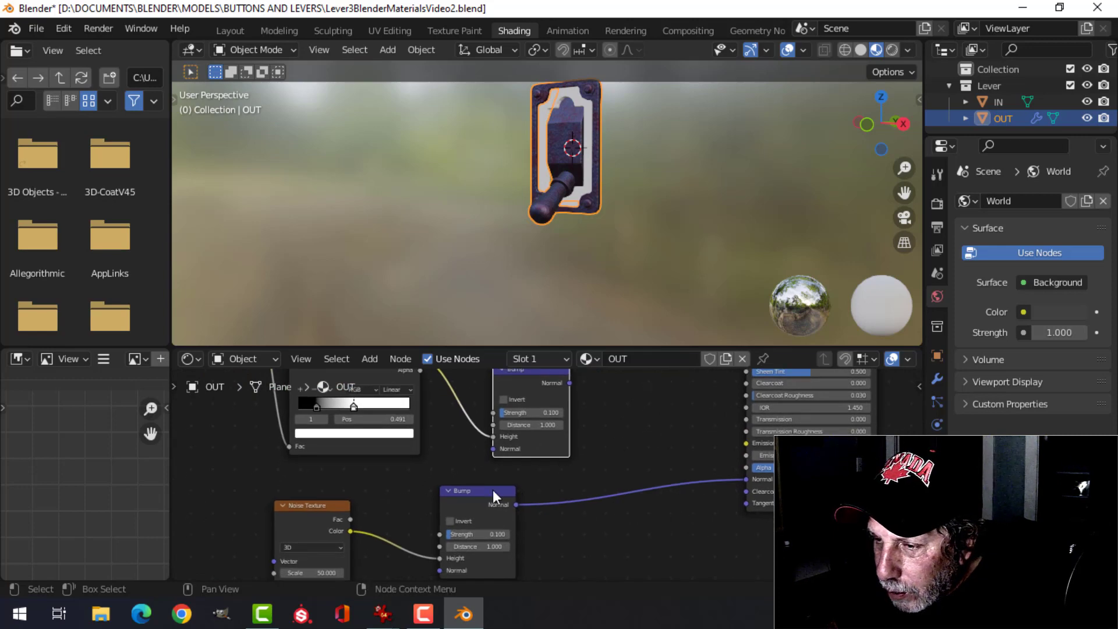
drag(533, 379, 584, 386)
drag(746, 478, 544, 456)
drag(620, 390, 749, 480)
scroll(633, 259, up, 5)
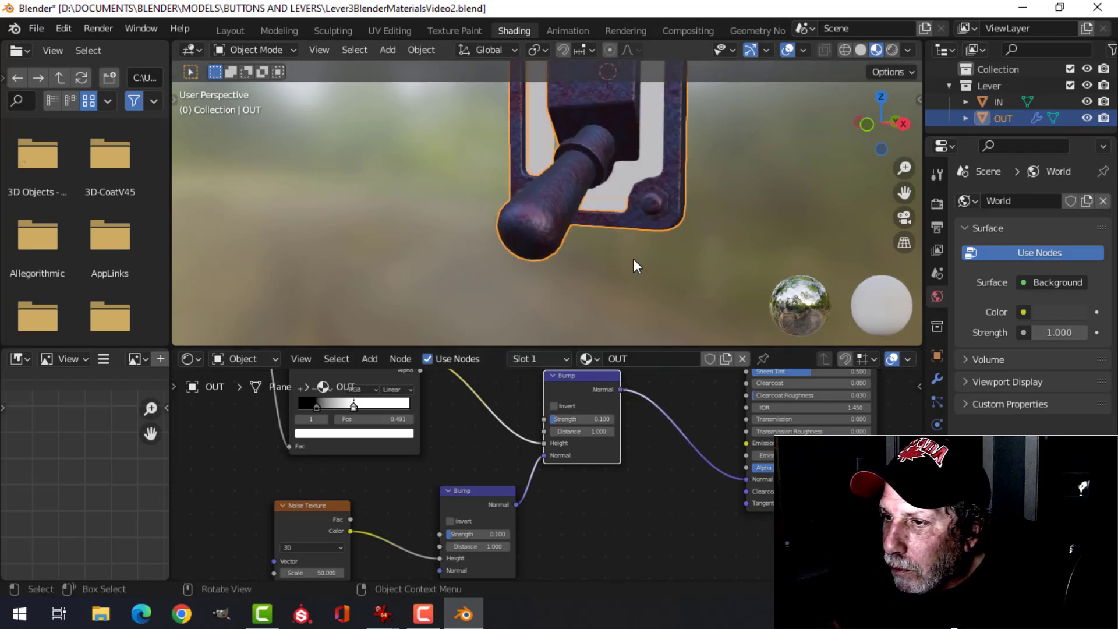
Step: Set the upper Bump node's strength to 0.2 and inspect the rust relief on the handle
middle_drag(851, 486, 652, 560)
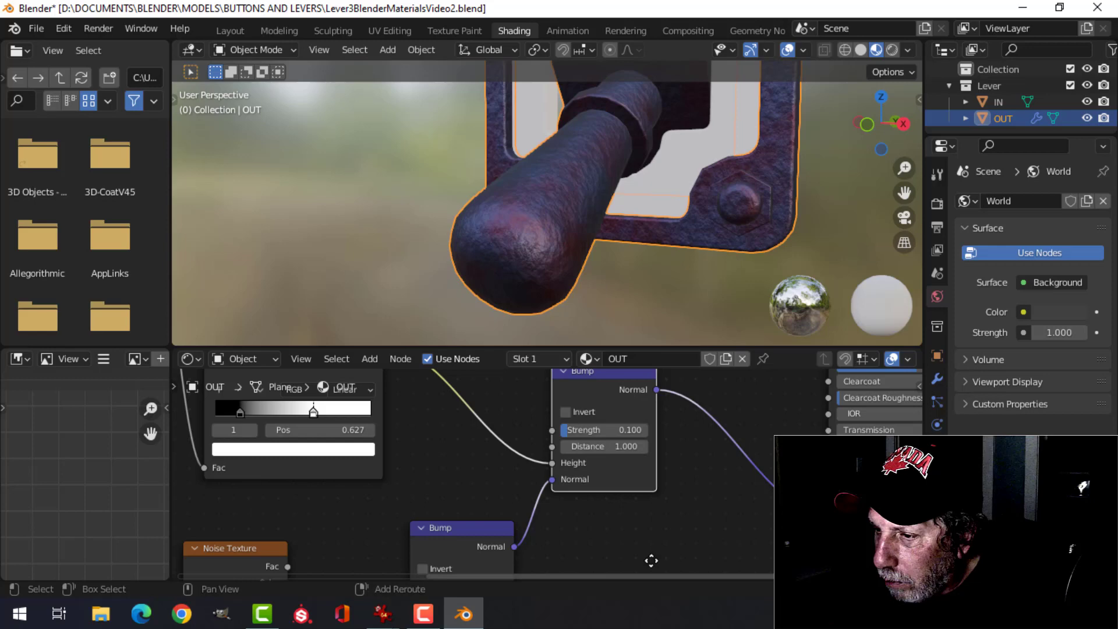
scroll(651, 560, up, 1)
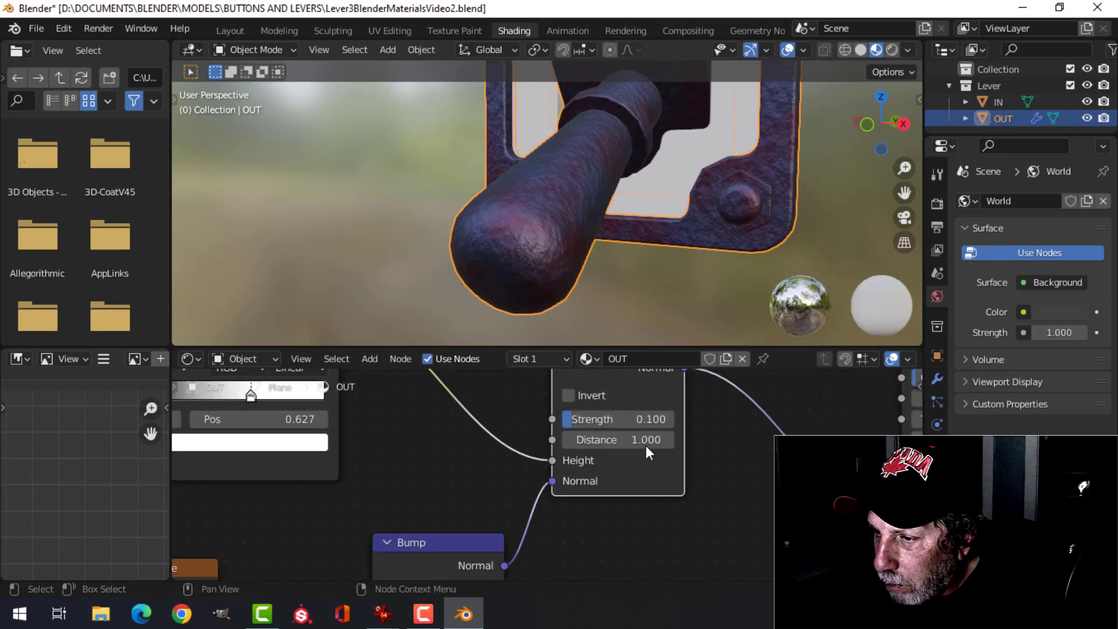
click(648, 419)
text(0.2)
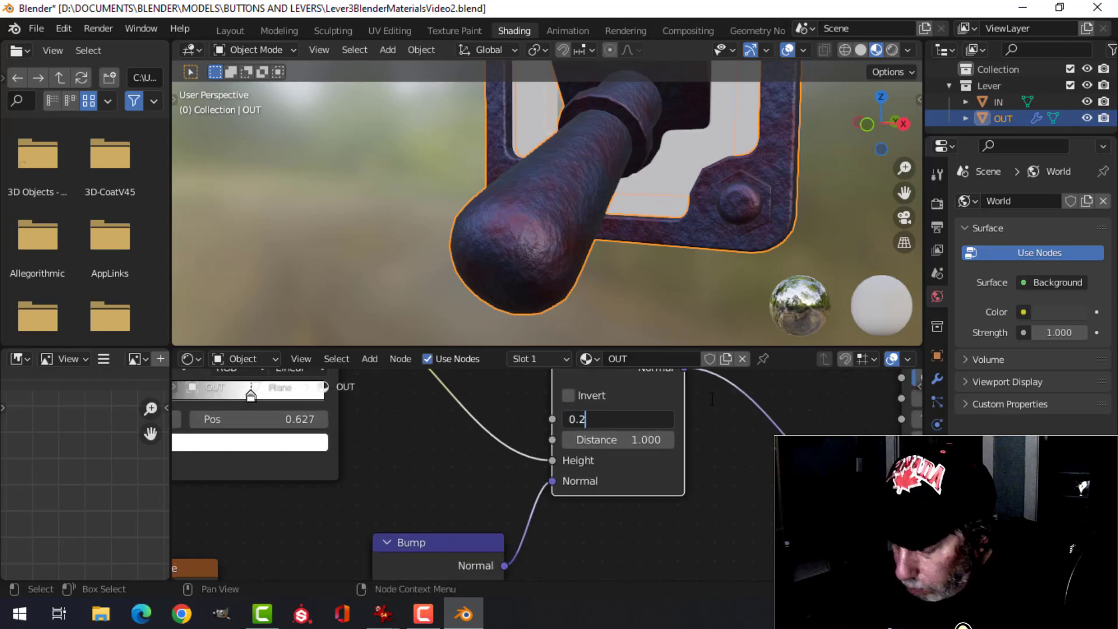
key(Return)
scroll(557, 246, up, 2)
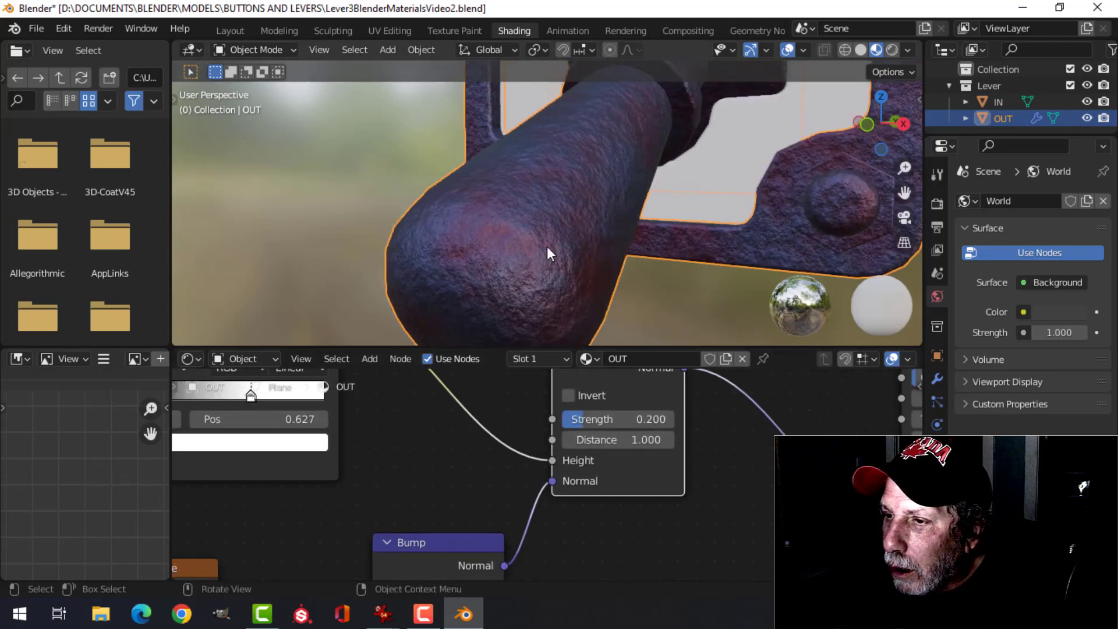
scroll(547, 267, down, 6)
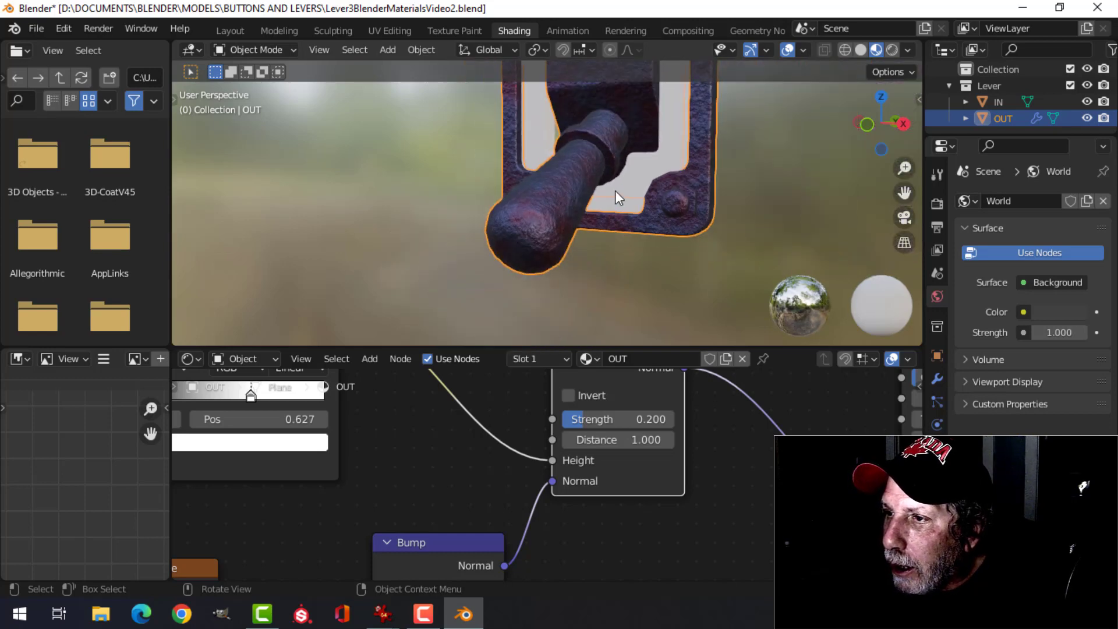
Step: Move the white stop of the ColorRamp feeding the upper Bump to about 0.482 and inspect the lever's surface
middle_drag(455, 506, 513, 410)
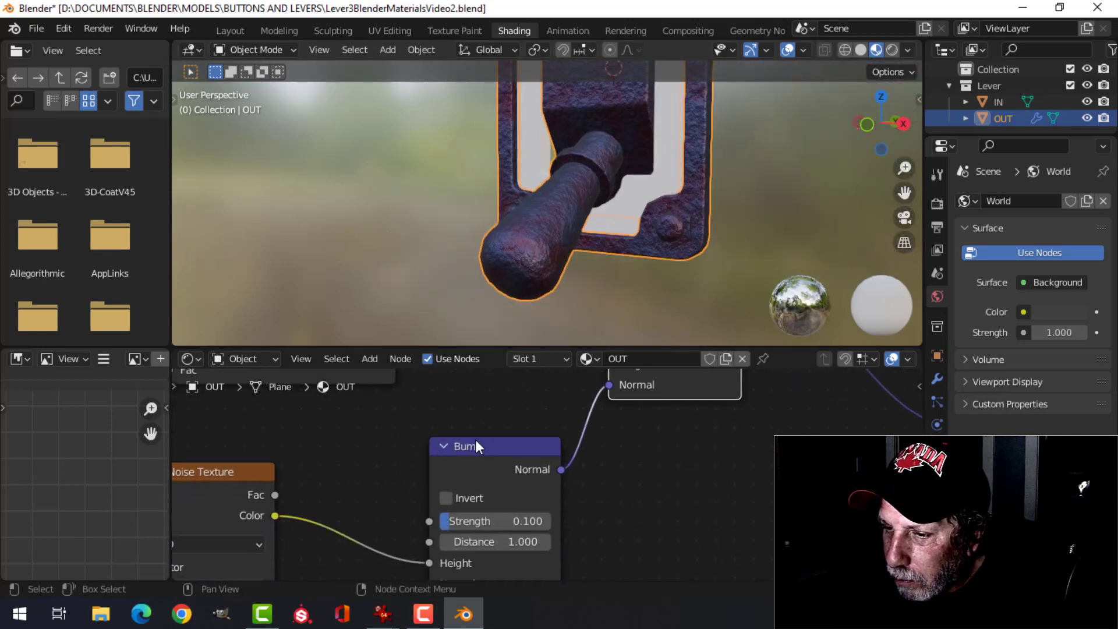
scroll(368, 458, down, 2)
middle_drag(454, 447, 460, 555)
middle_drag(449, 504, 519, 524)
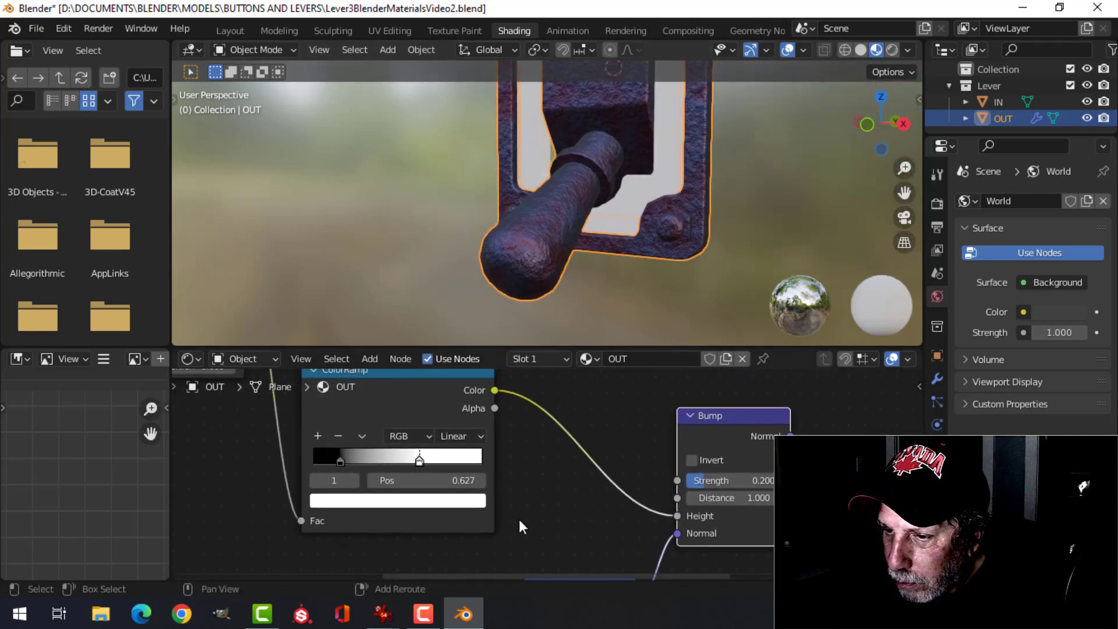
scroll(402, 478, up, 3)
drag(377, 457, 365, 457)
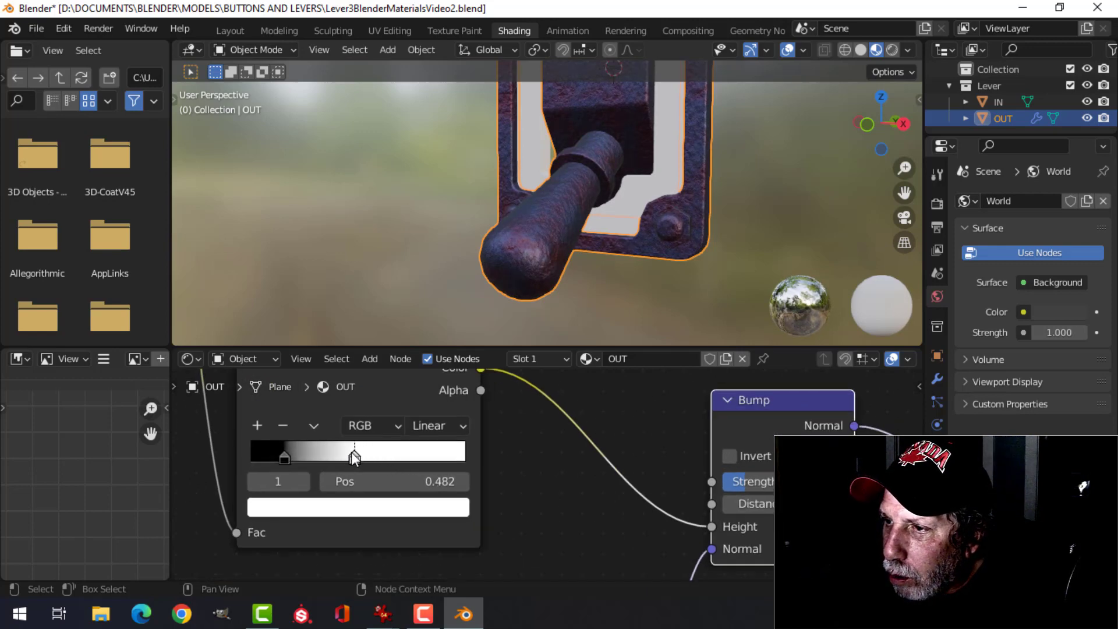
scroll(655, 169, down, 2)
shift+middle_drag(637, 173, 631, 257)
scroll(630, 223, up, 4)
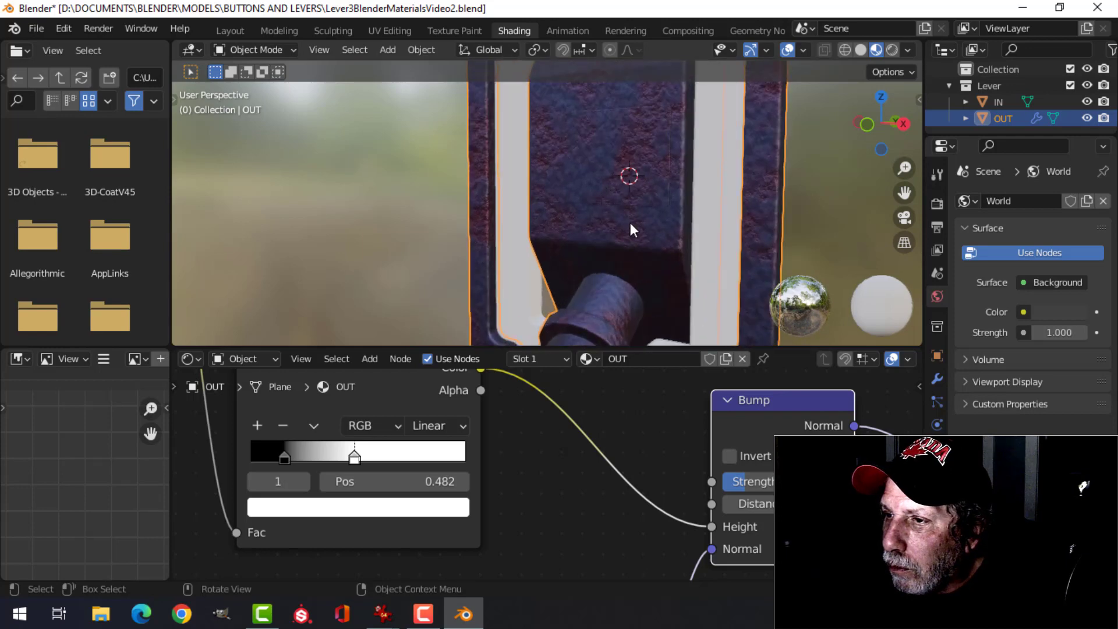
middle_drag(628, 202, 644, 209)
scroll(475, 498, down, 2)
Step: Add a new Noise Texture node in the empty space before the scale-50 Noise Texture
middle_drag(476, 498, 673, 412)
scroll(455, 479, down, 3)
middle_drag(444, 452, 447, 381)
scroll(410, 420, up, 2)
middle_drag(394, 439, 414, 474)
key(shift+a)
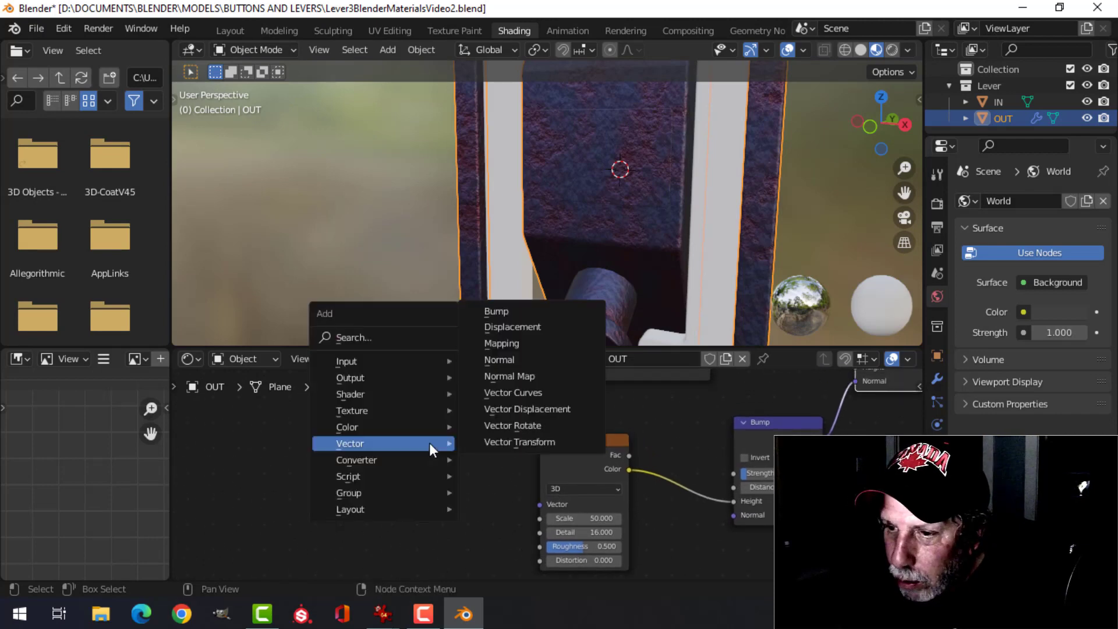
mouse_move(382, 410)
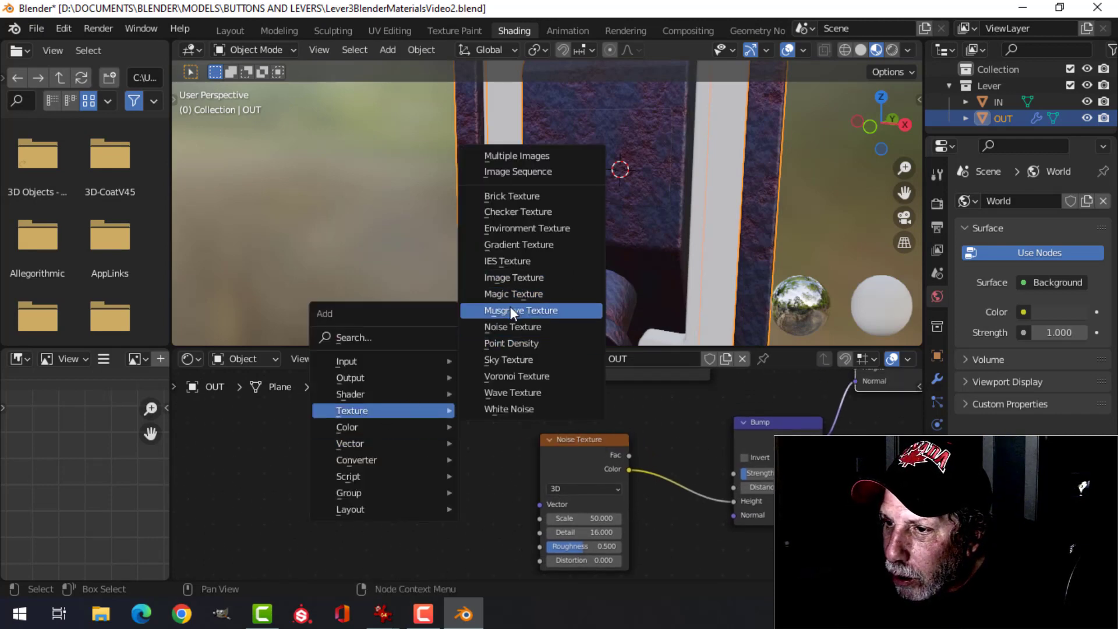
click(505, 326)
click(366, 441)
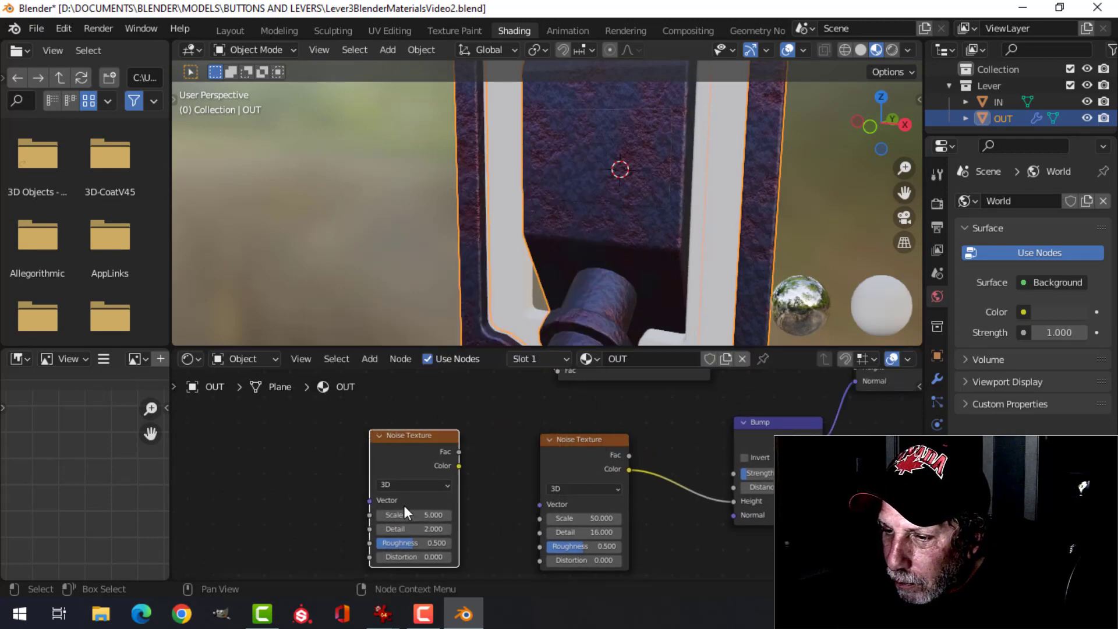
Step: Set the new Noise Texture's scale to 20 and detail to 10
scroll(522, 522, up, 2)
click(402, 525)
text(20)
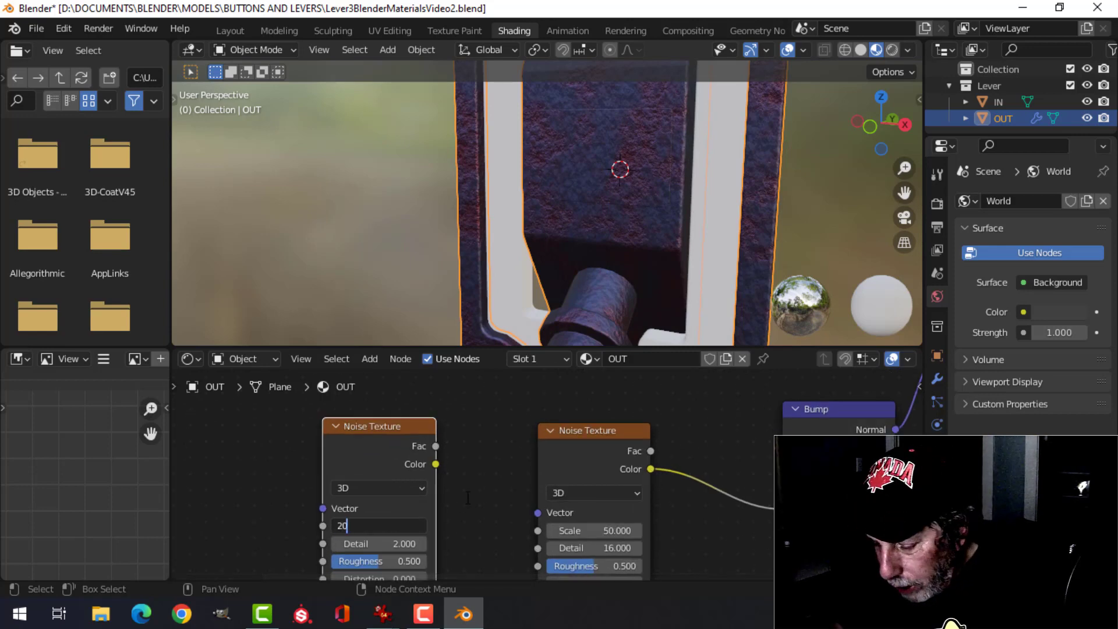
key(Return)
click(402, 543)
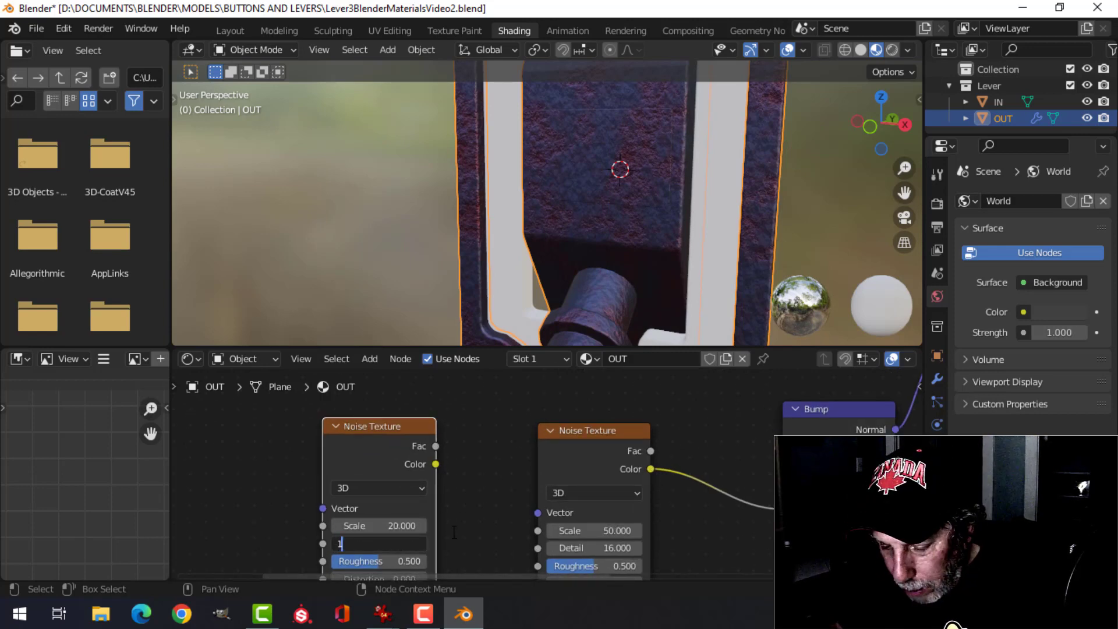
text(10)
key(Return)
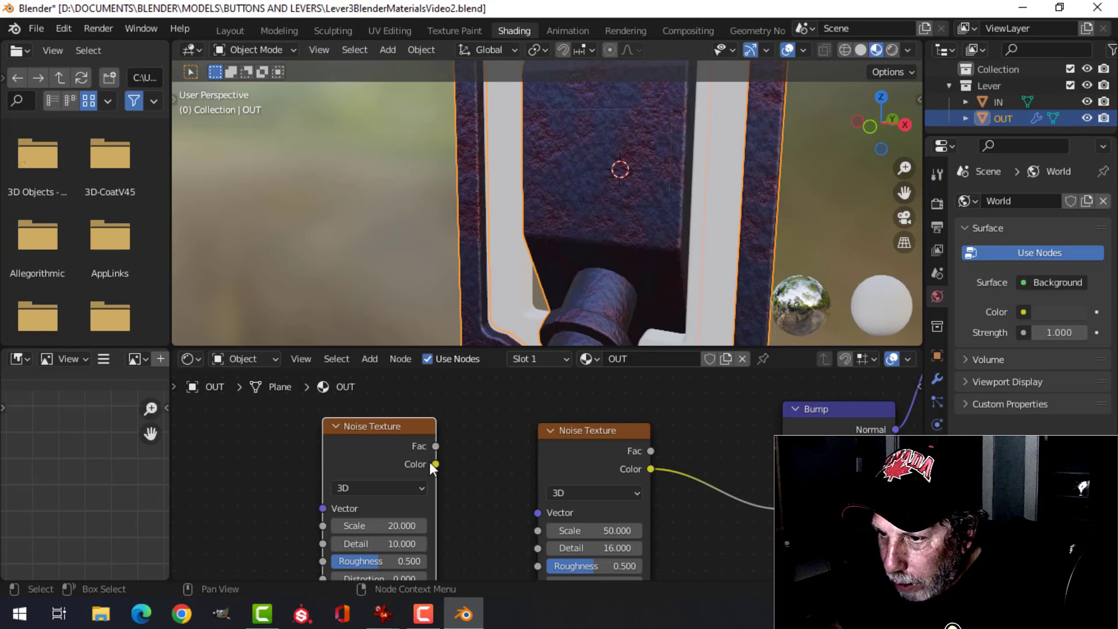
Step: Link the scale-20 Noise Texture's Color to the scale-50 Noise Texture's Vector and inspect the rust on the lever
drag(434, 464, 537, 512)
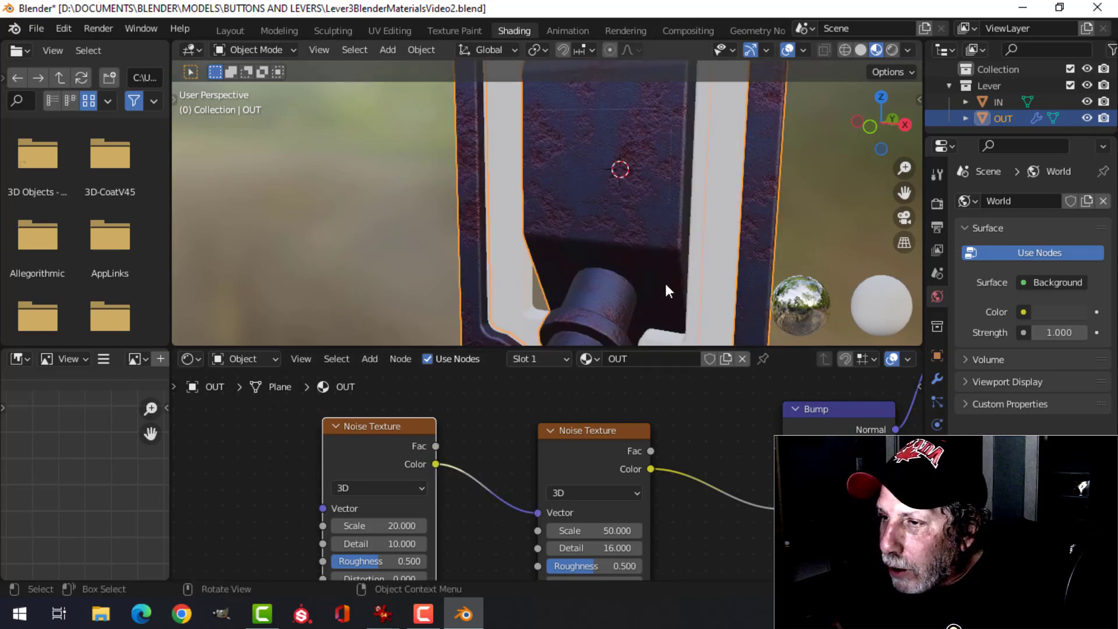
middle_drag(651, 262, 644, 226)
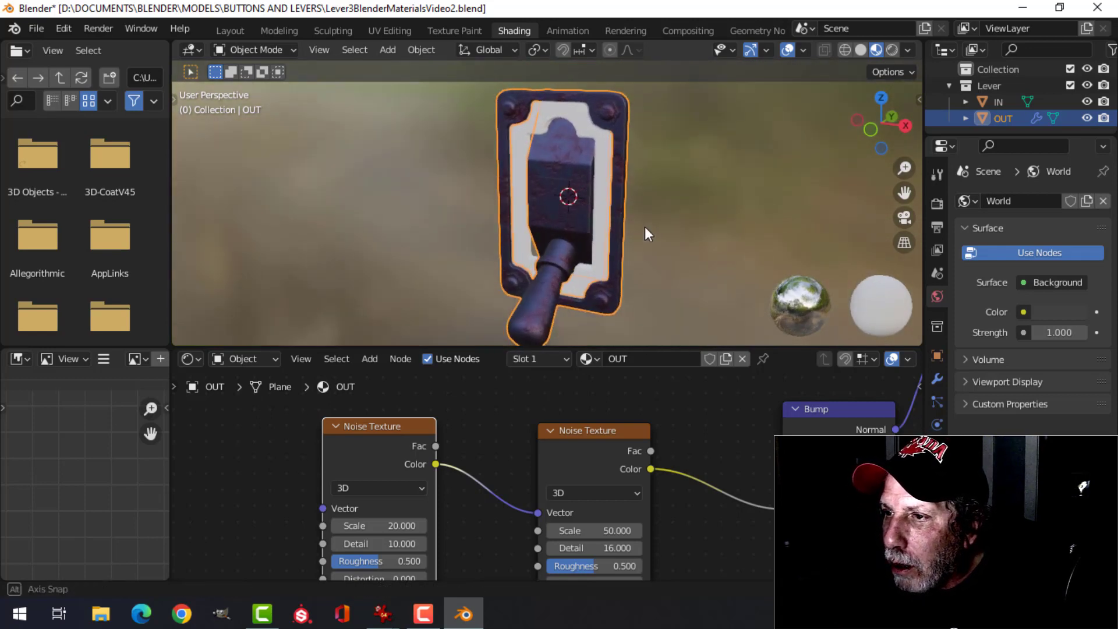
scroll(637, 222, up, 5)
scroll(630, 227, down, 2)
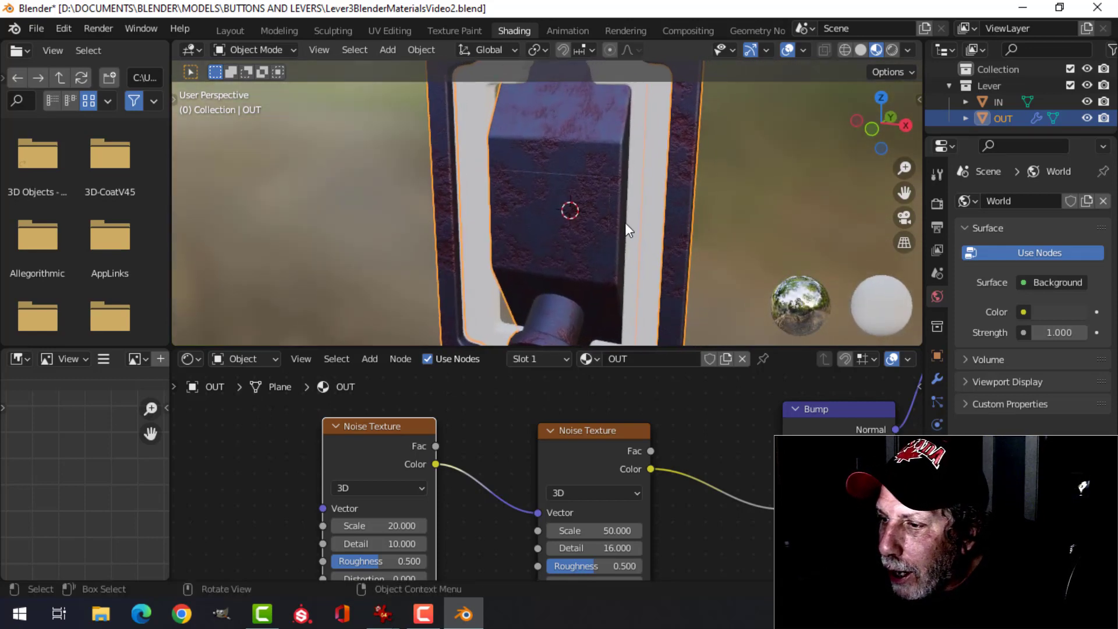
scroll(725, 411, down, 3)
middle_drag(721, 417, 623, 472)
scroll(623, 466, down, 3)
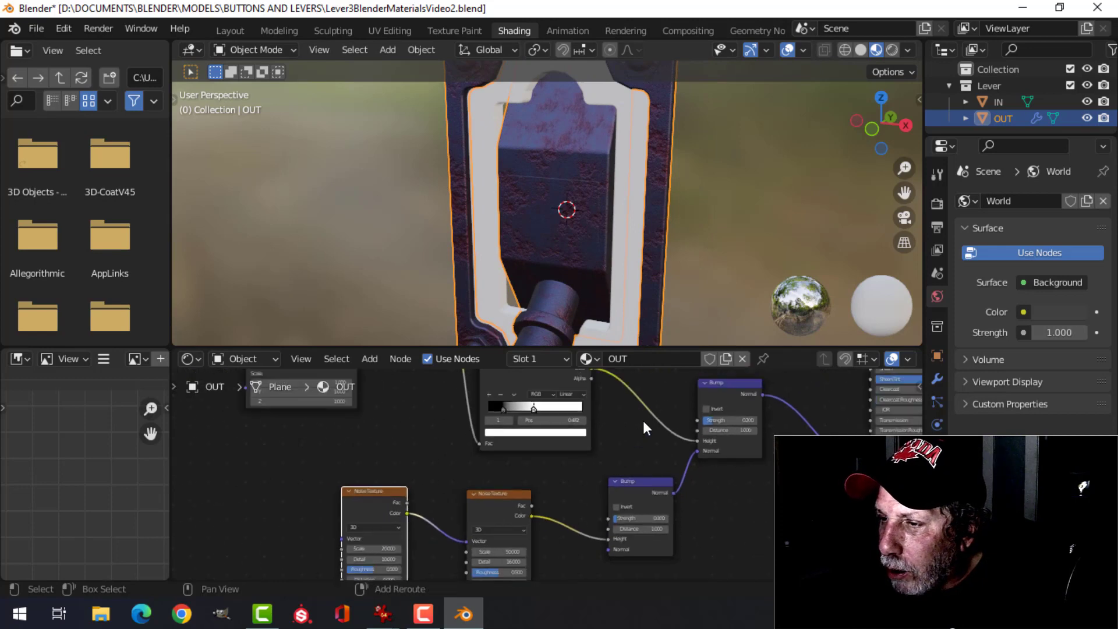
middle_drag(640, 422, 616, 448)
scroll(646, 253, up, 1)
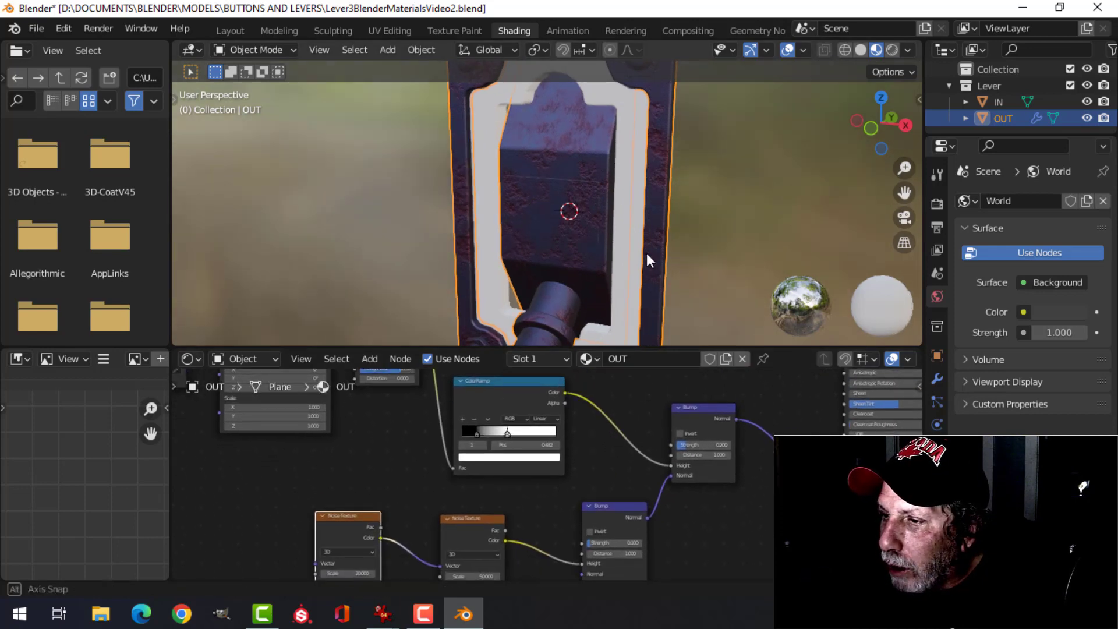
scroll(618, 392, down, 2)
middle_drag(619, 392, 598, 444)
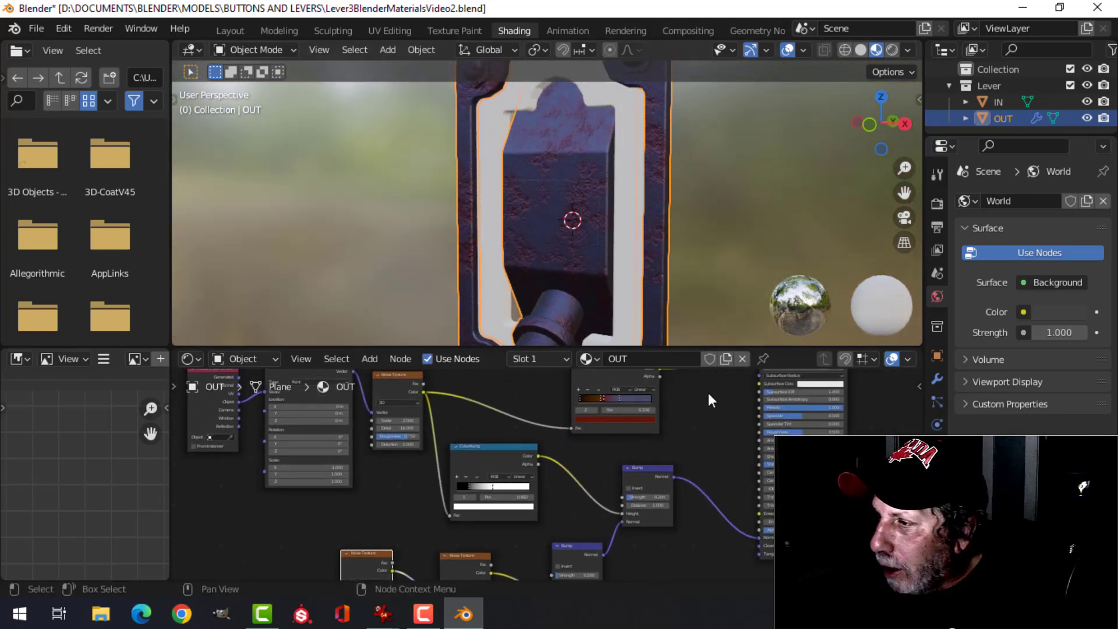
Step: Select and copy all the material nodes of the OUT object
click(628, 142)
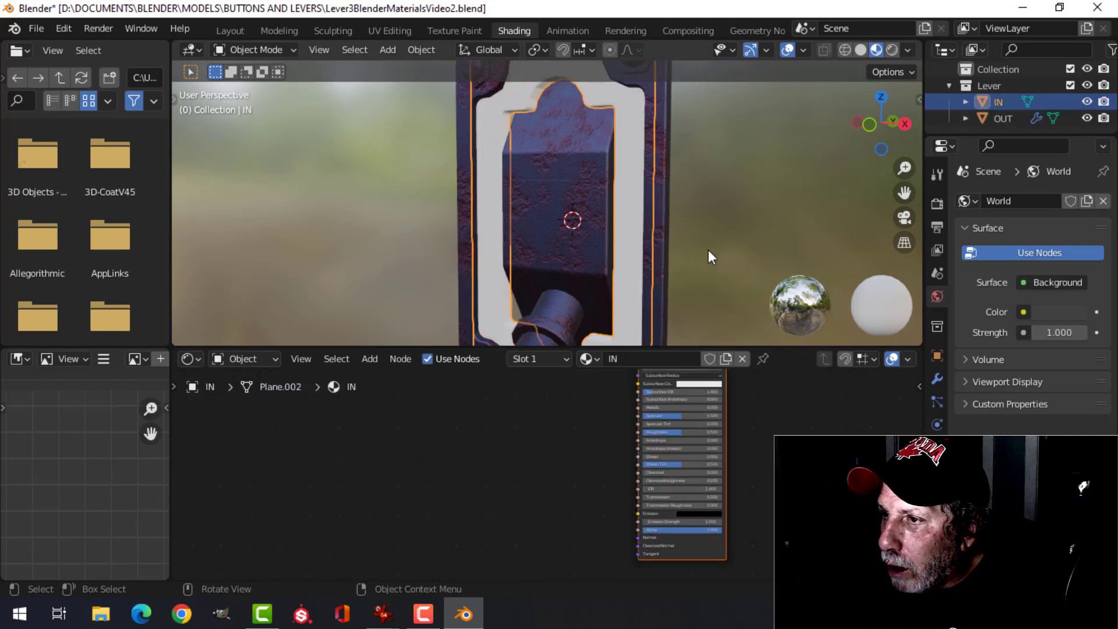
shift+middle_drag(770, 450, 761, 482)
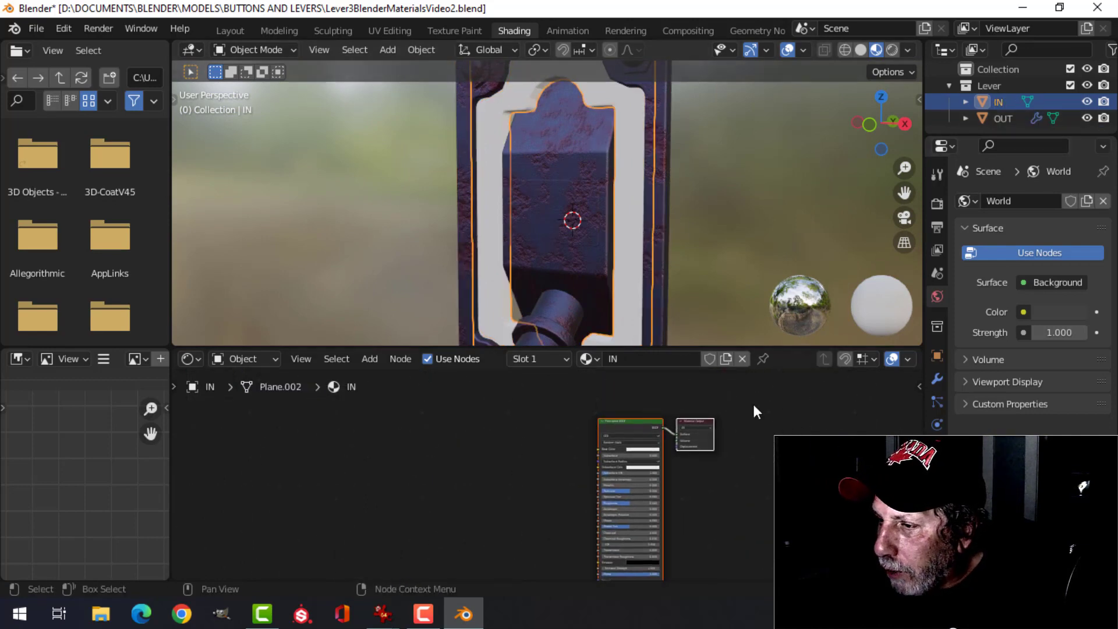
click(585, 230)
key(Home)
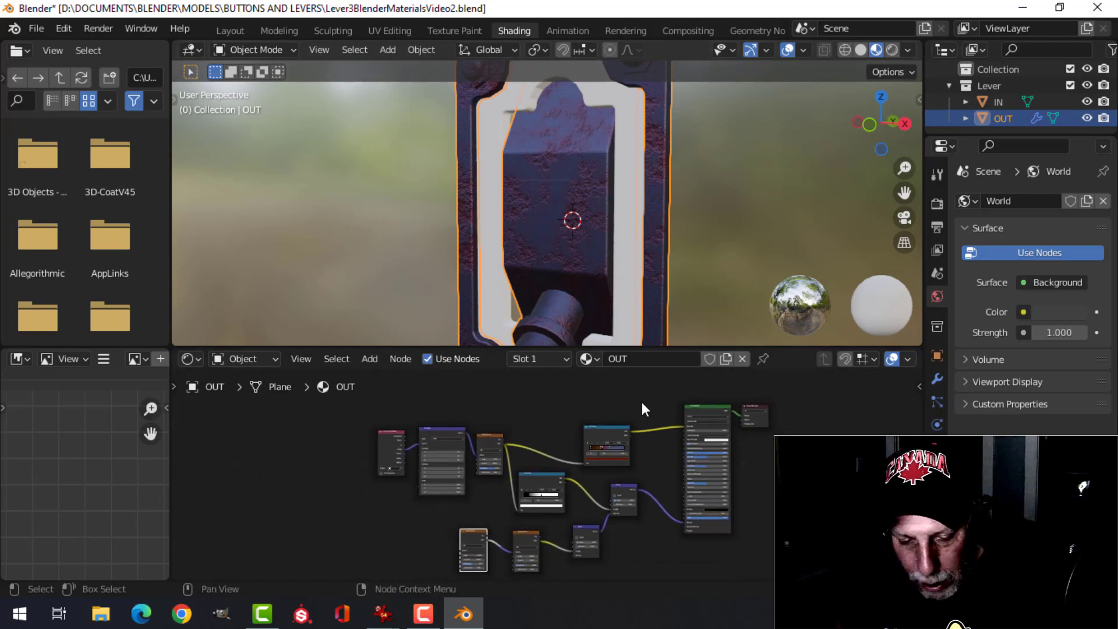
key(a)
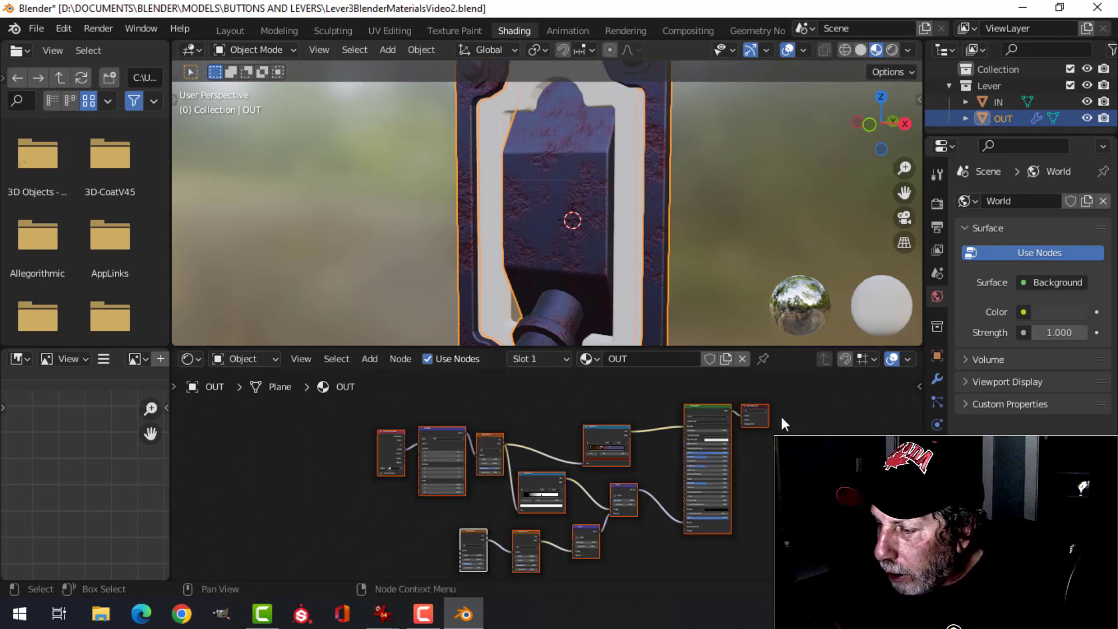
Step: Replace the IN object's default material nodes with the pasted OUT node setup and inspect the plate
click(630, 281)
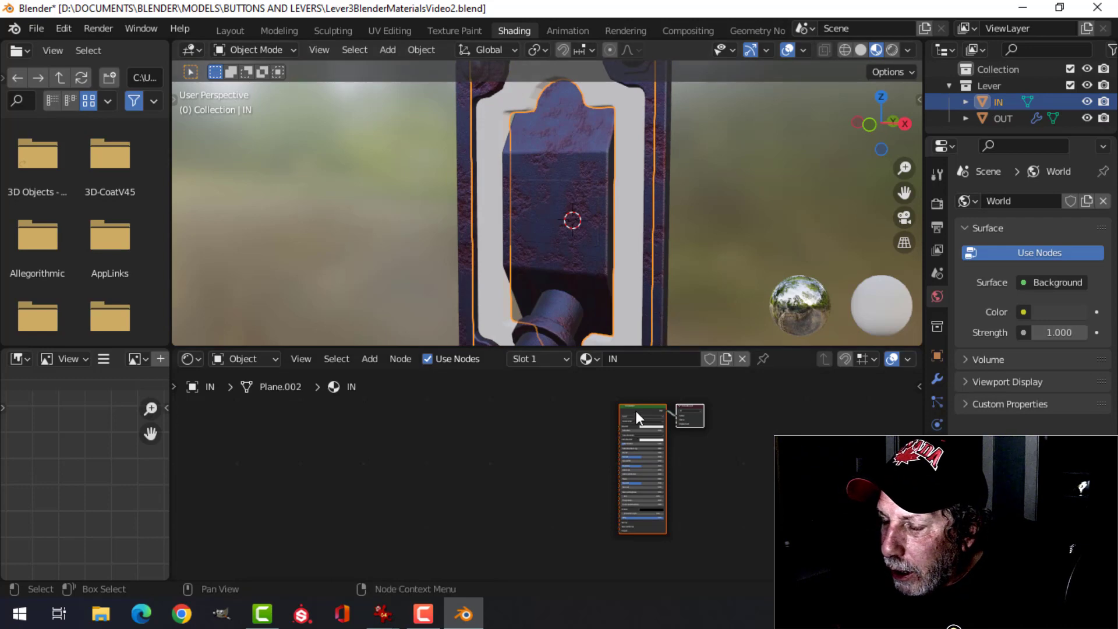
drag(577, 376, 790, 481)
key(x)
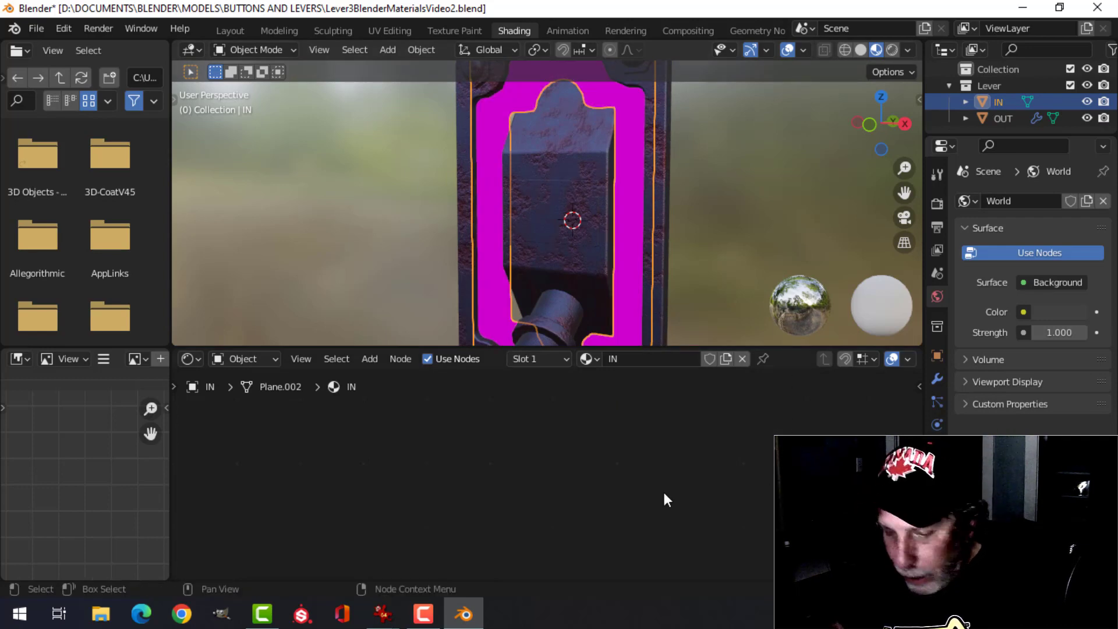
key(ctrl+v)
scroll(606, 432, up, 4)
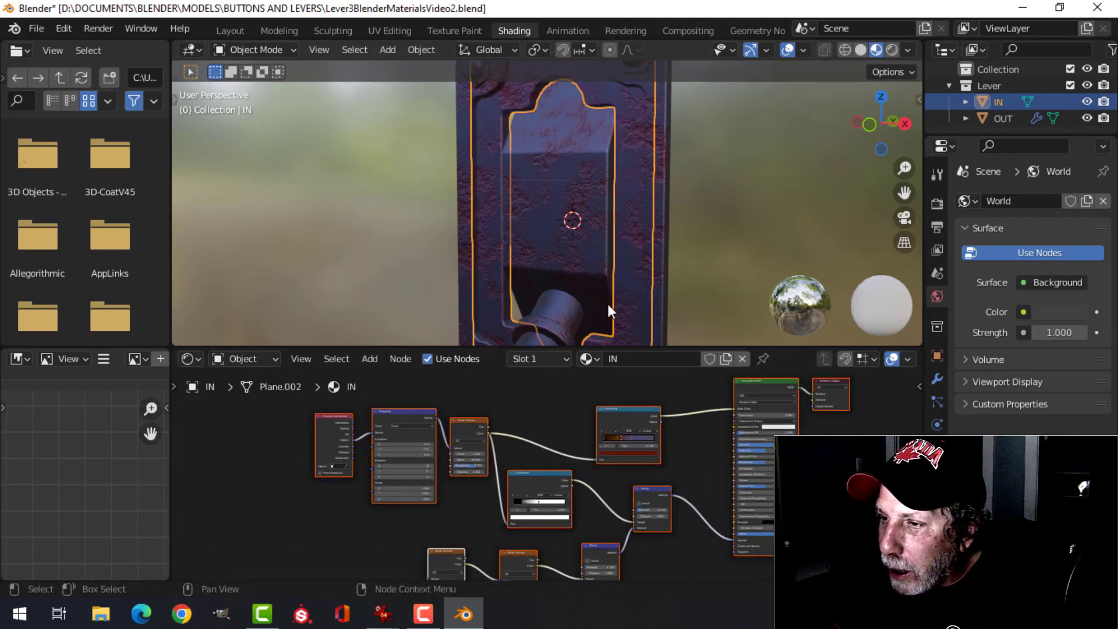
scroll(628, 260, up, 1)
scroll(635, 250, up, 1)
scroll(668, 198, down, 1)
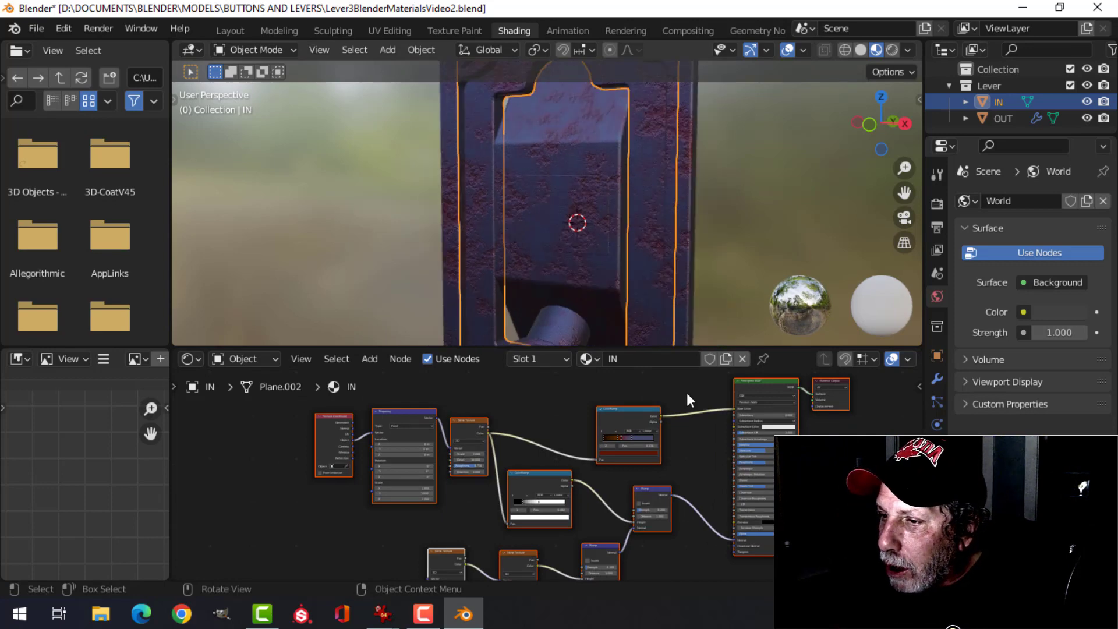
scroll(668, 400, down, 1)
Step: In front view, select IN's face loop around the lever opening and UV-map it with Project from View
key(alt+a)
middle_drag(648, 224, 680, 187)
click(678, 183)
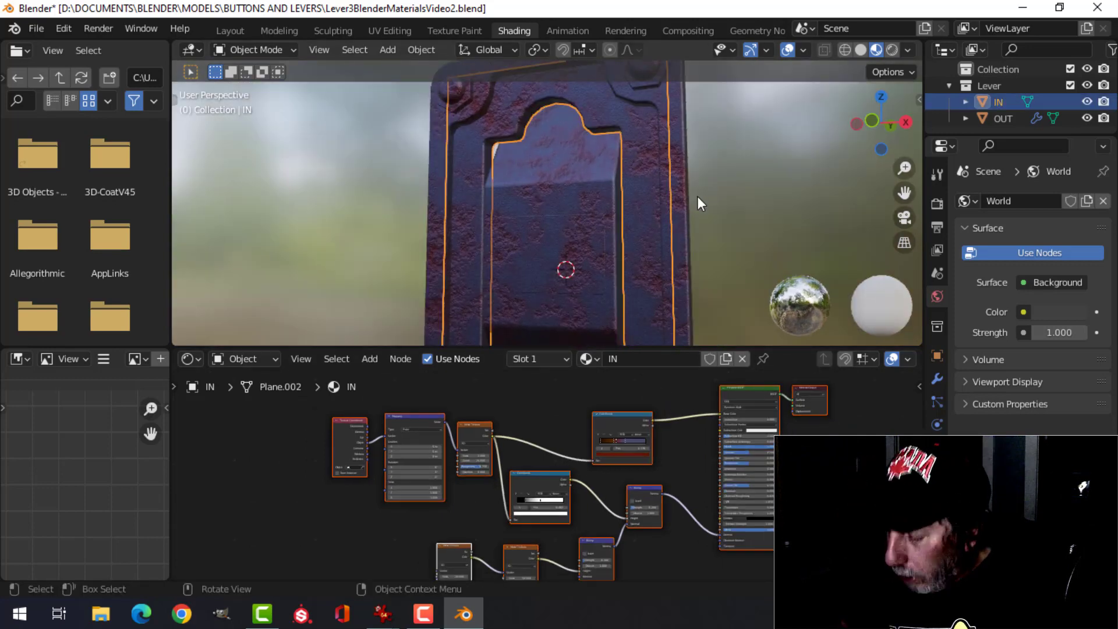
key(KP_1)
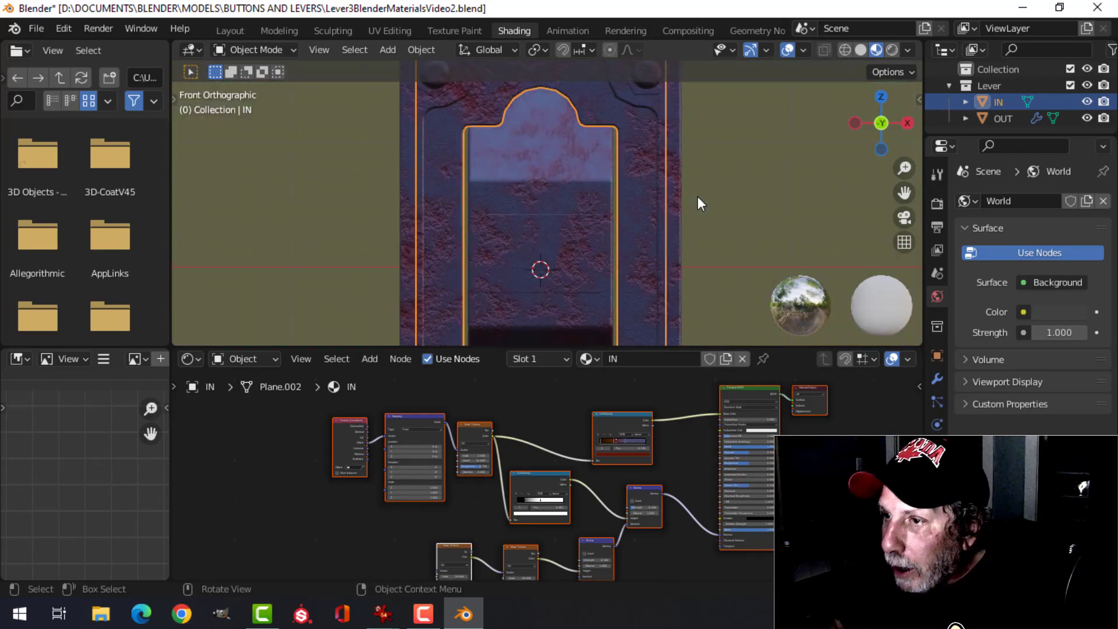
scroll(487, 205, down, 1)
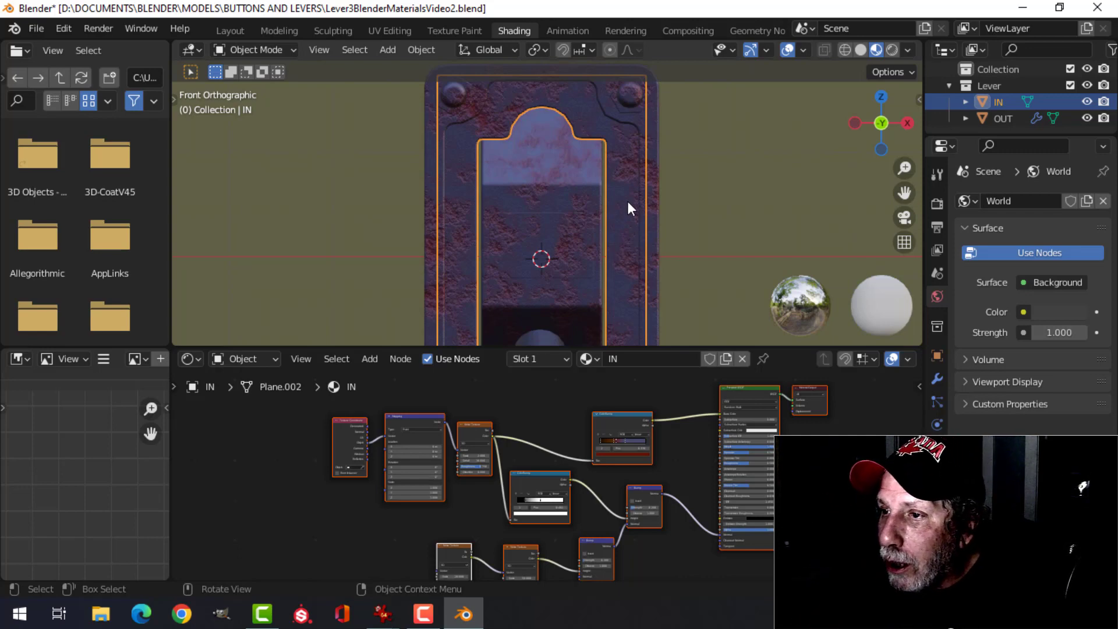
key(Tab)
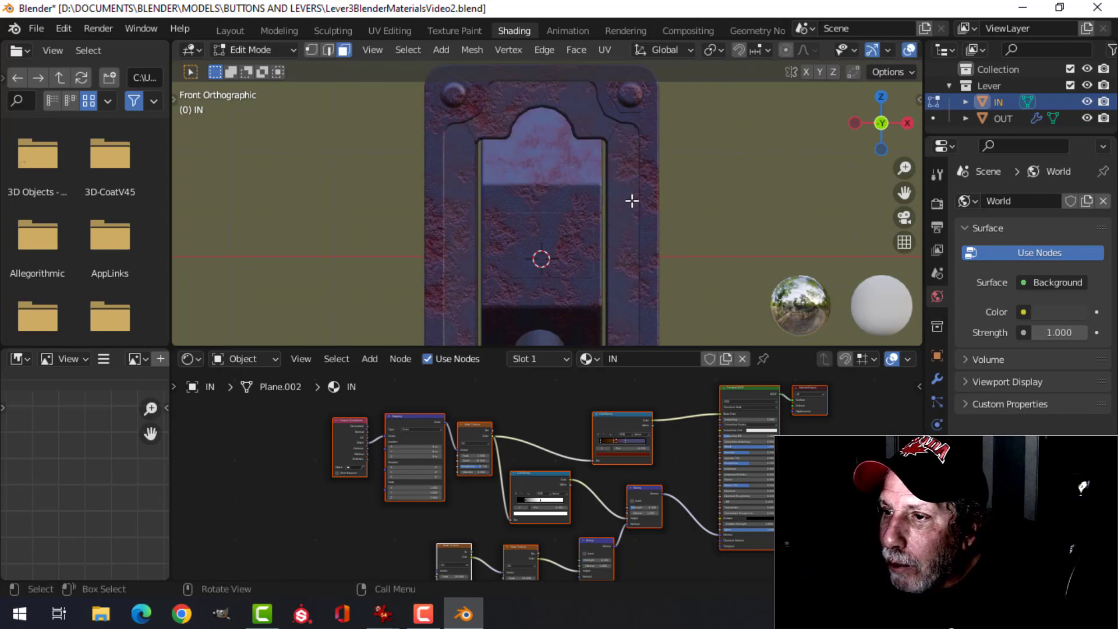
alt+click(630, 166)
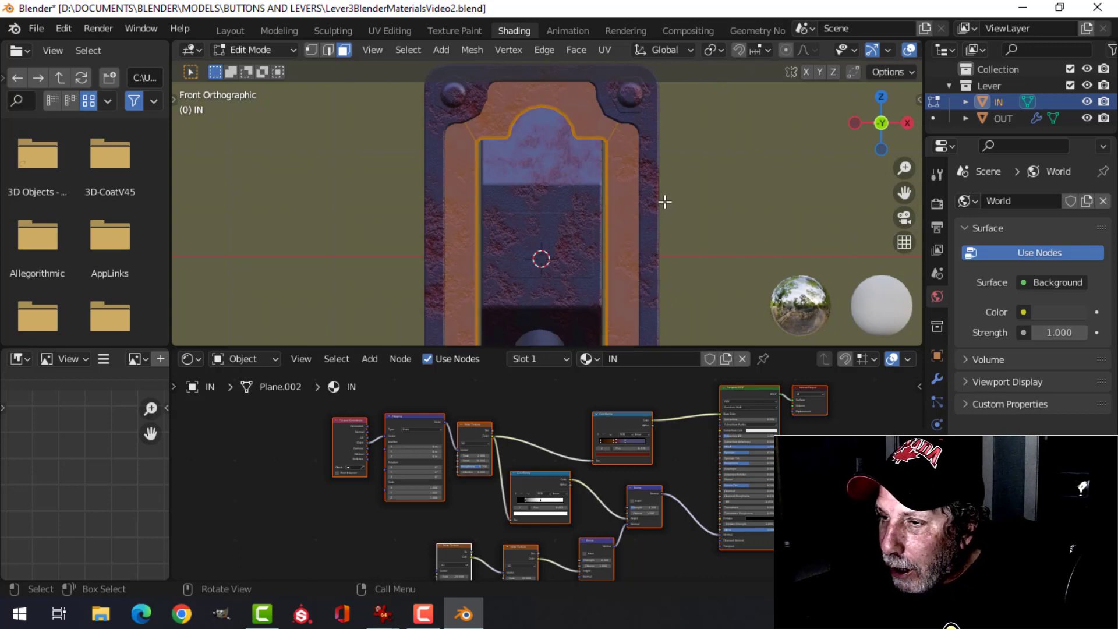
key(u)
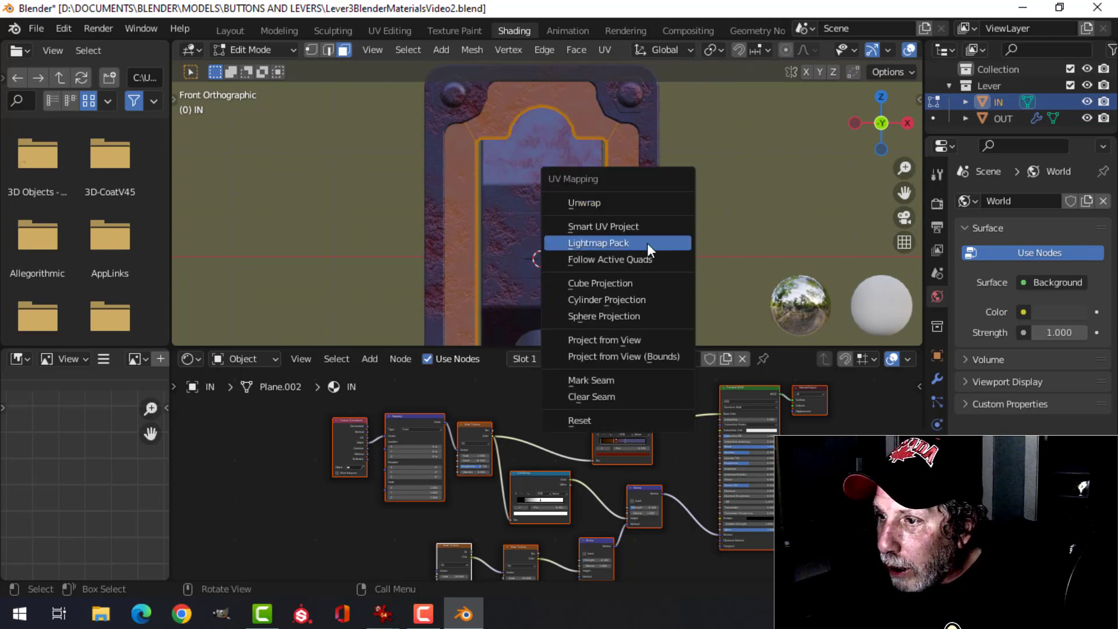
click(629, 341)
scroll(691, 202, down, 3)
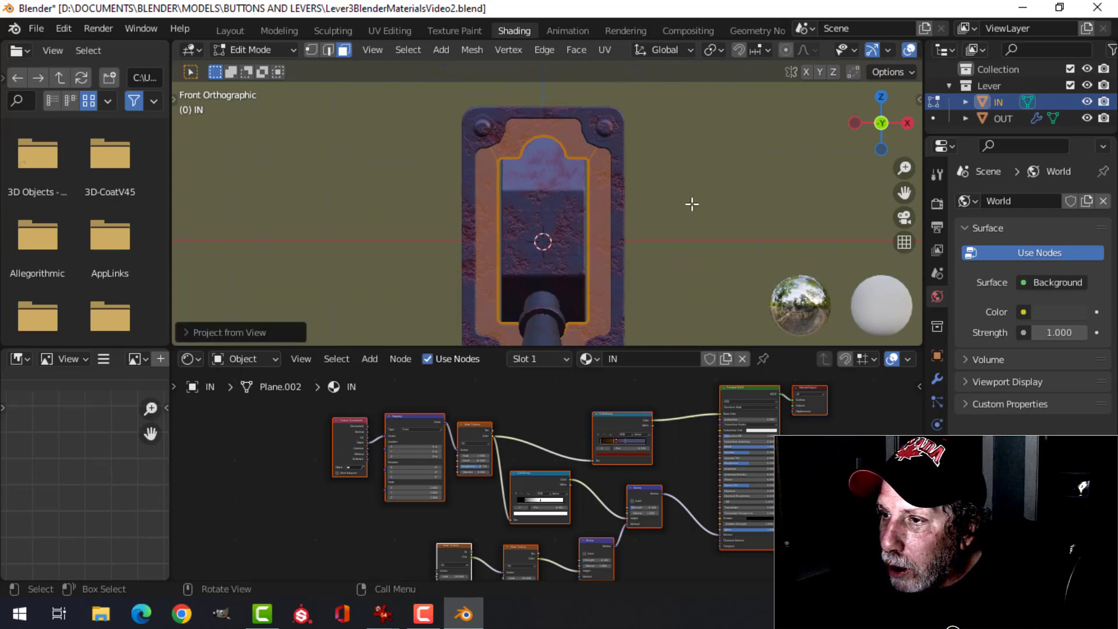
shift+middle_drag(674, 178, 672, 166)
scroll(623, 414, down, 4)
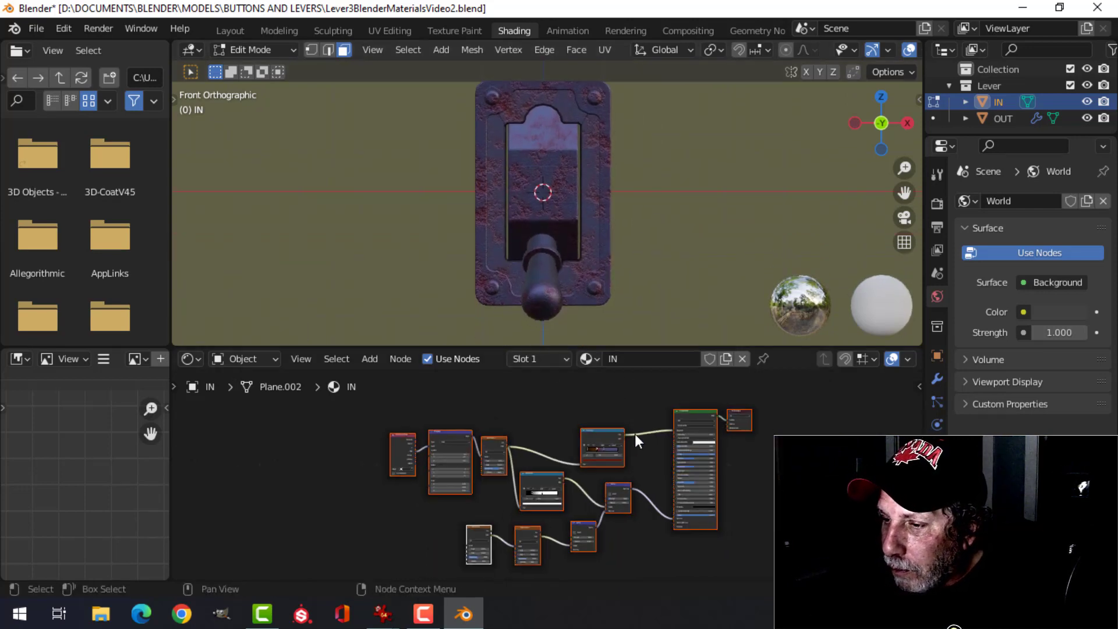
Step: Add an Image Texture node below IN's bump noise nodes, with Mapping and UV Texture Coordinate nodes feeding it
middle_drag(634, 434, 595, 358)
scroll(606, 460, up, 2)
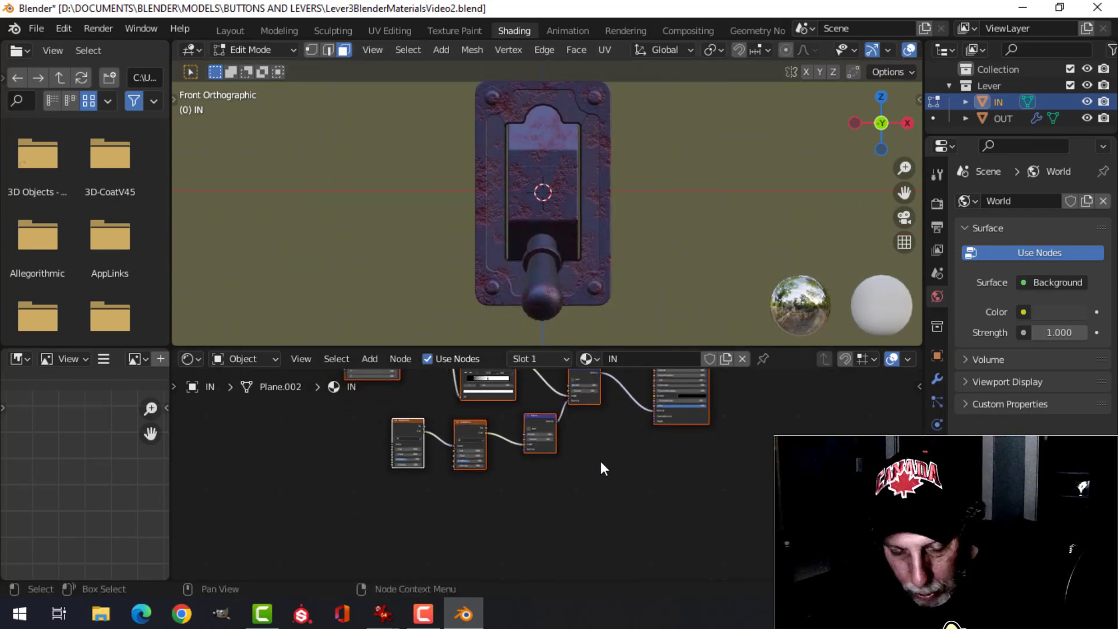
key(shift+a)
mouse_move(600, 459)
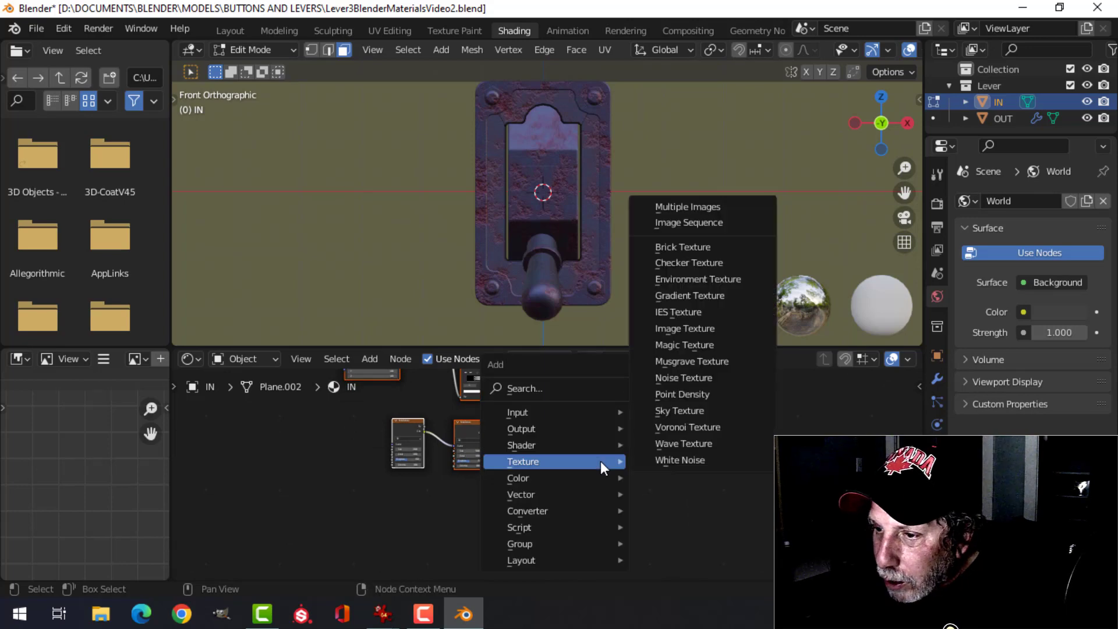
click(675, 329)
click(527, 487)
scroll(531, 490, up, 3)
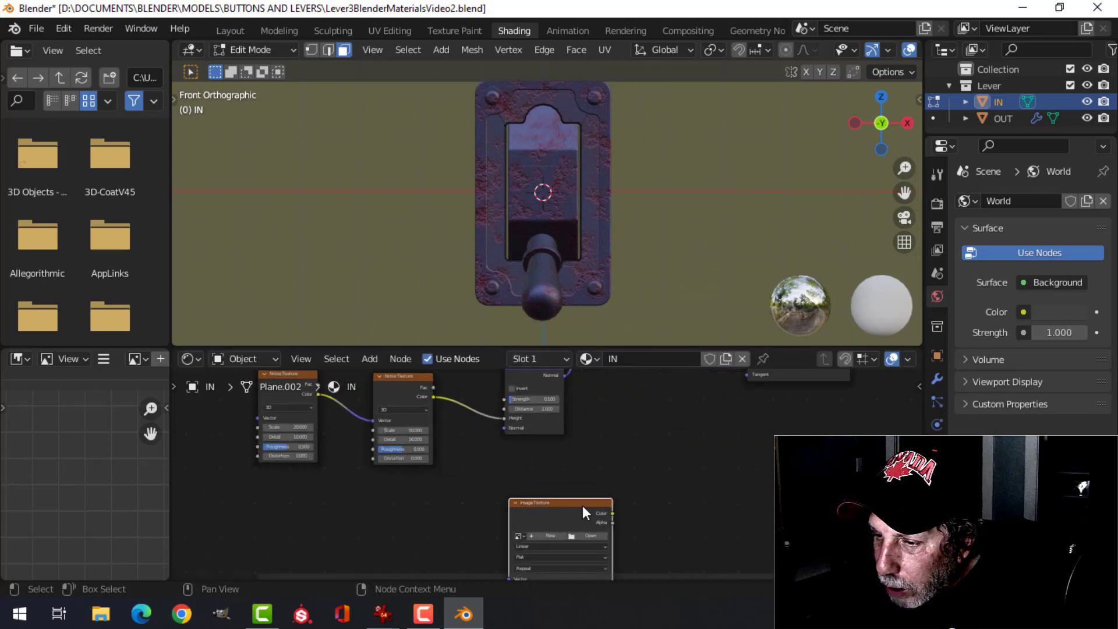
middle_drag(582, 506, 560, 439)
key(ctrl+t)
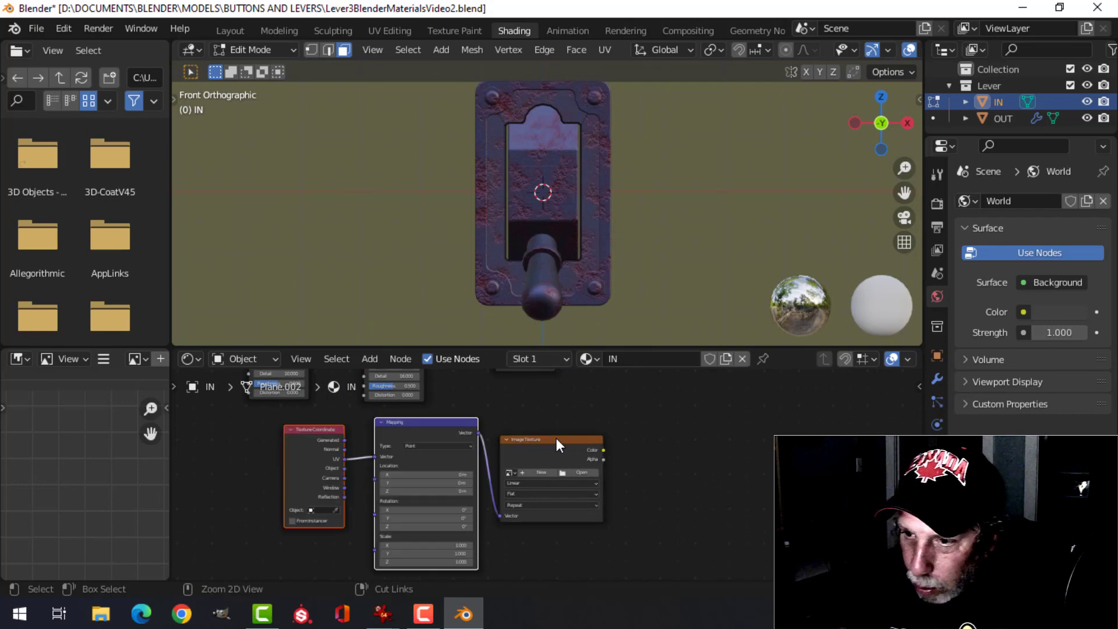
Step: Load NORMALPattern2.png from the NORMAL MAPS folder into the Image Texture and set its color space to Non-Color
scroll(640, 463, up, 3)
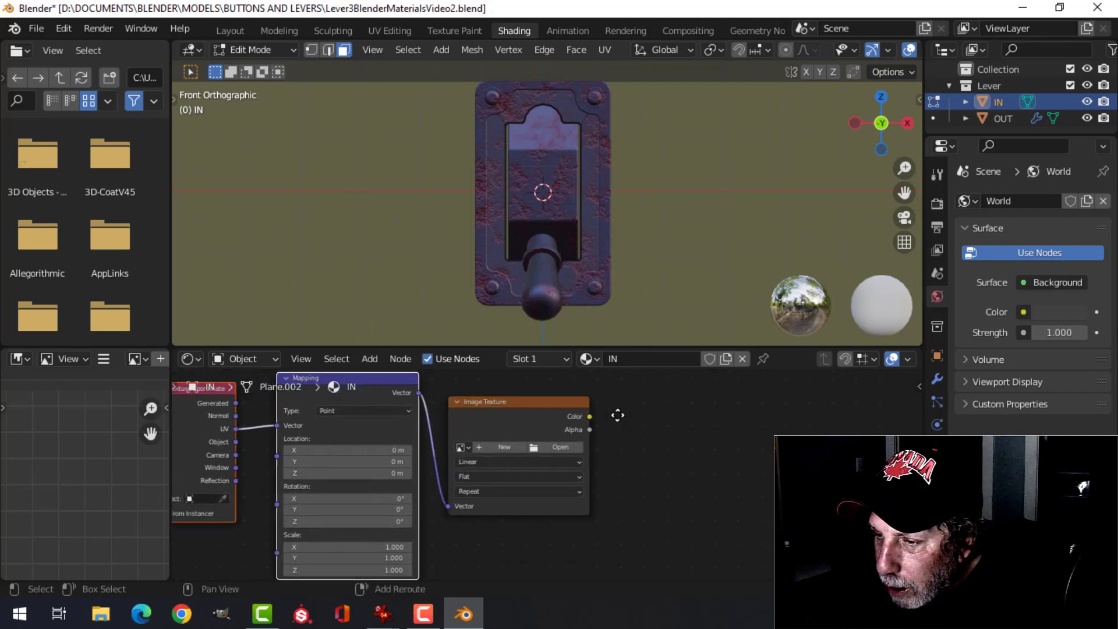
click(574, 432)
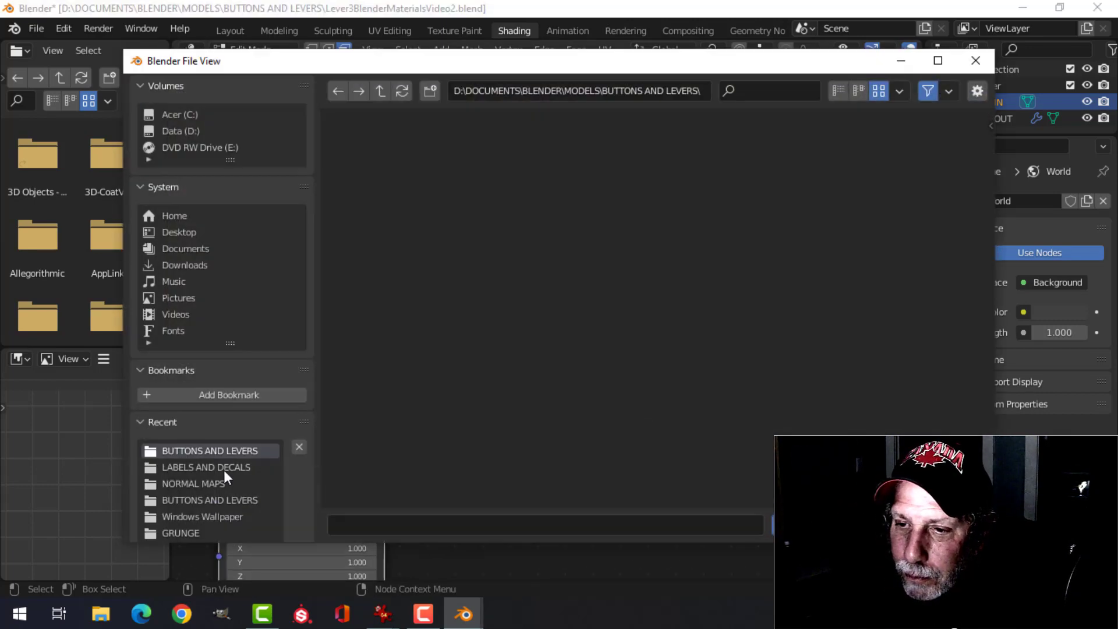
click(207, 482)
scroll(836, 309, down, 3)
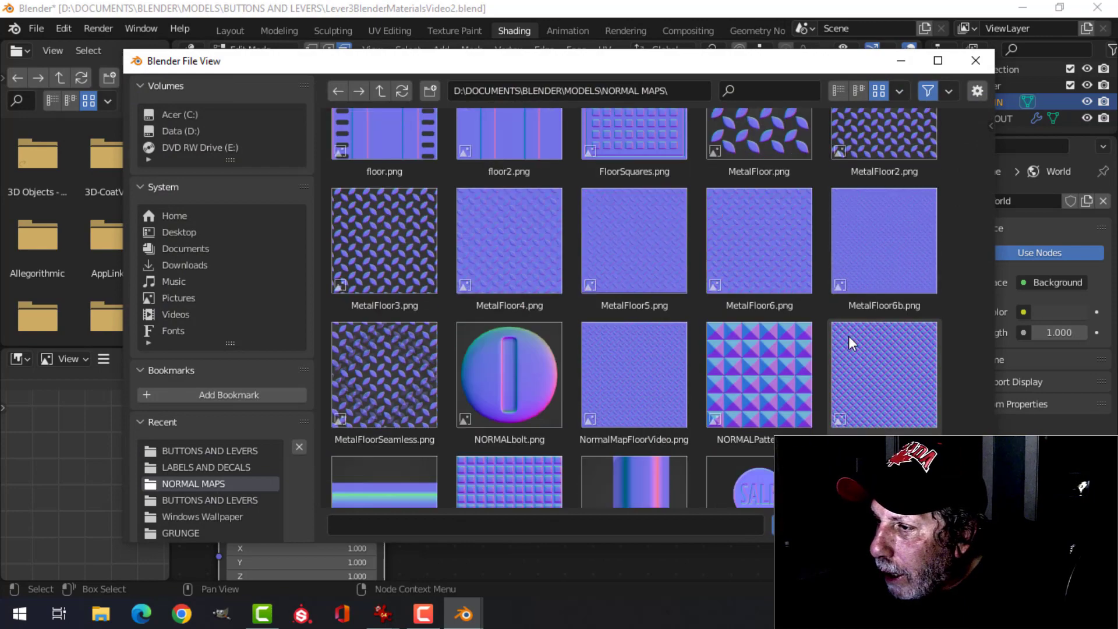
click(874, 389)
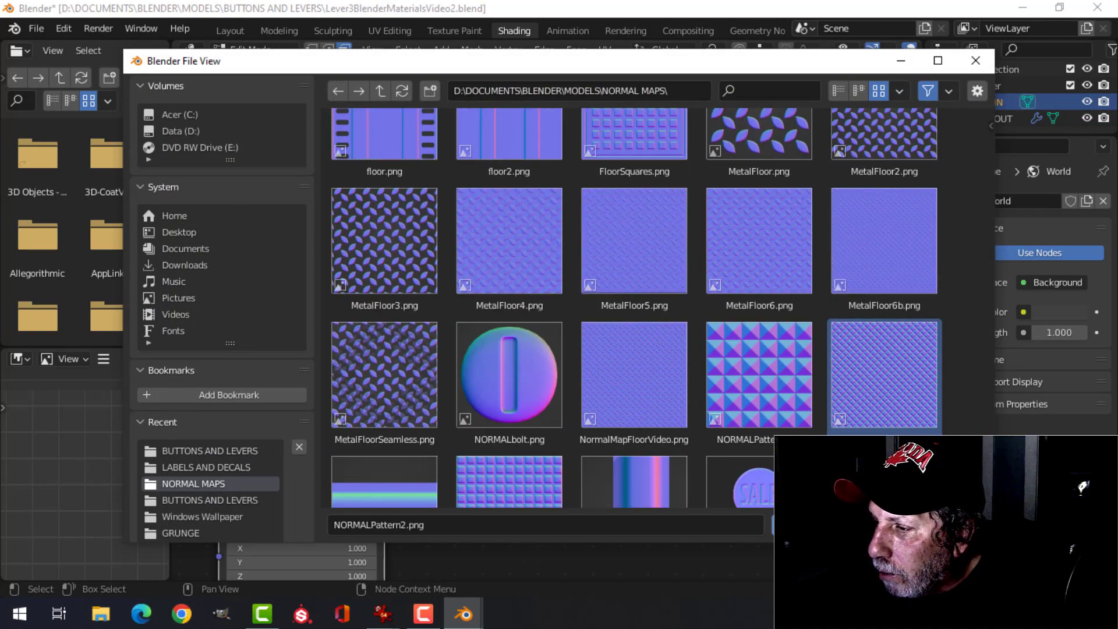
click(818, 525)
scroll(559, 528, up, 1)
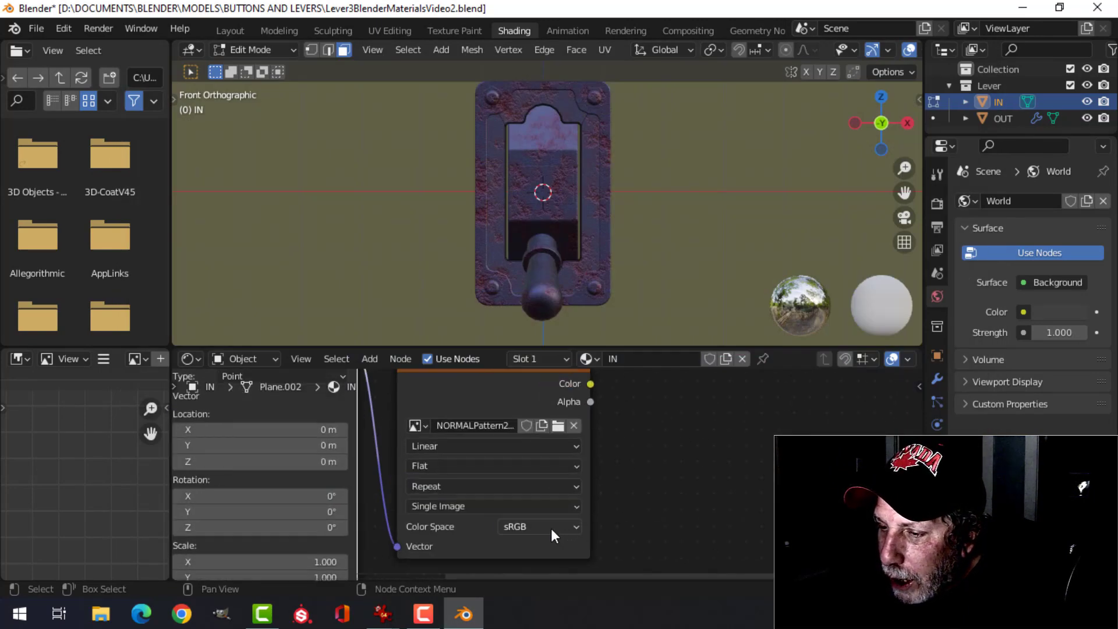
click(551, 526)
click(529, 454)
scroll(699, 466, down, 3)
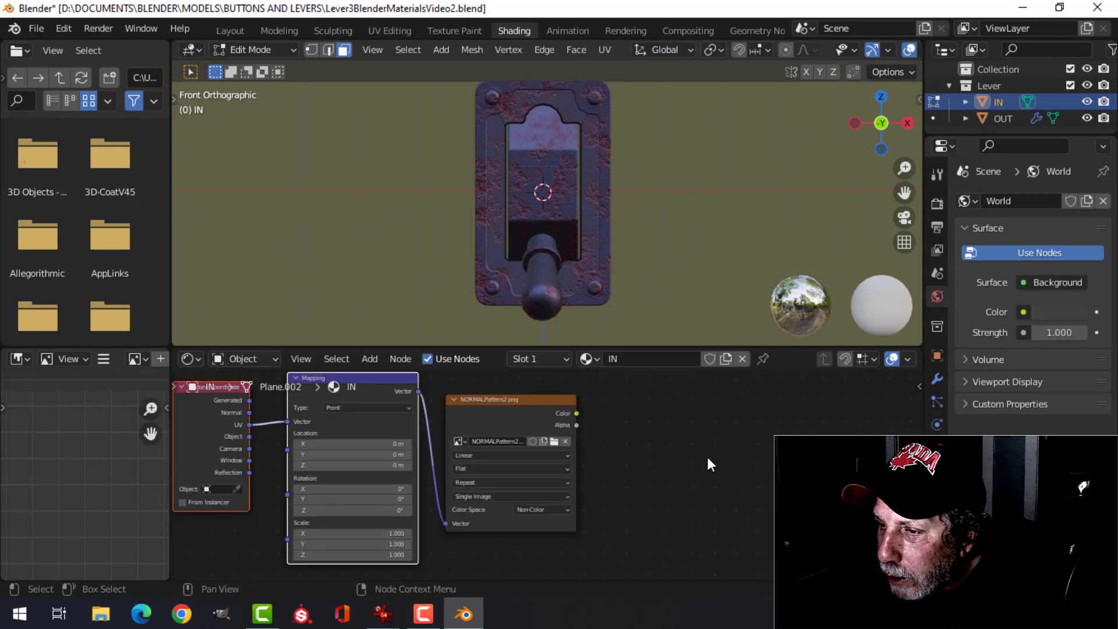
Step: Add a Normal Map node and place it after the NORMALPattern2.png texture node
middle_drag(711, 454, 594, 469)
scroll(575, 474, down, 2)
key(shift+a)
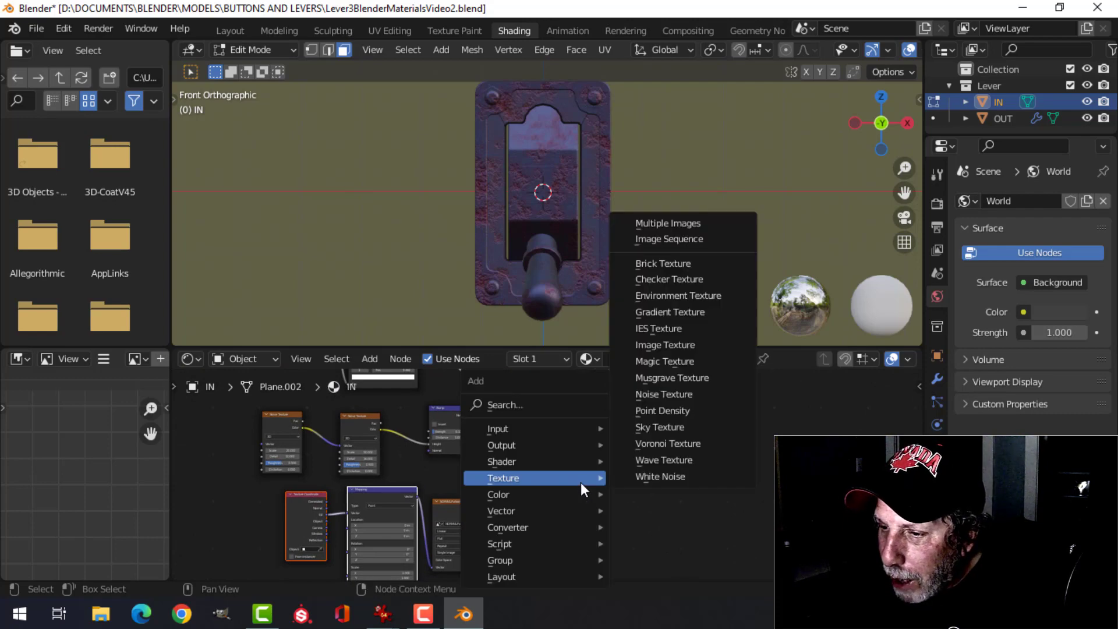
mouse_move(543, 512)
click(659, 444)
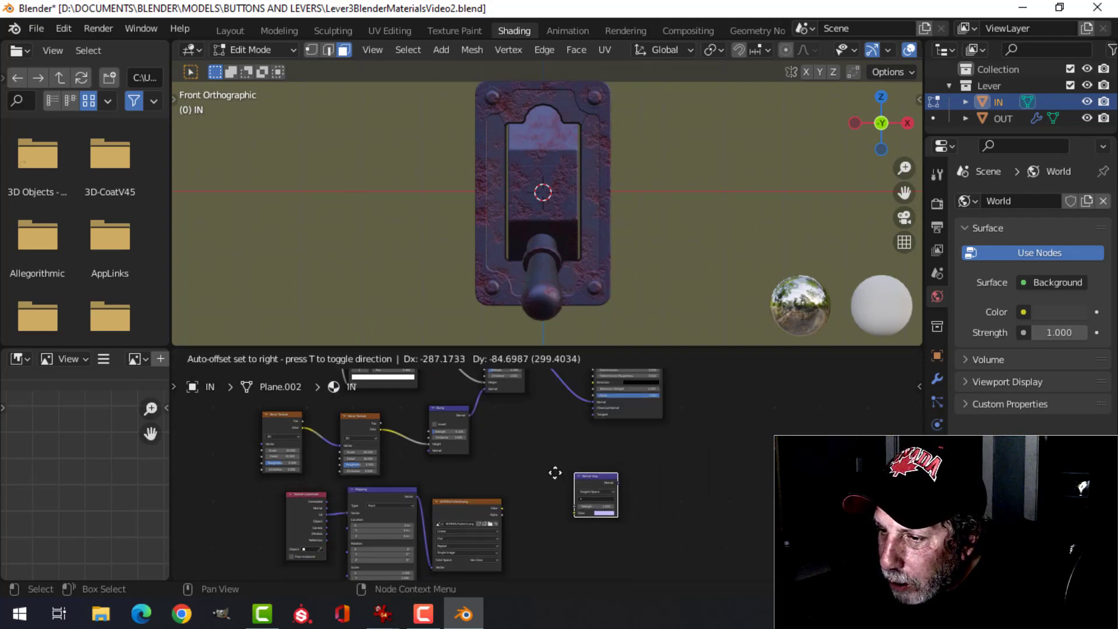
click(524, 505)
scroll(524, 504, up, 2)
scroll(505, 494, up, 6)
middle_drag(503, 490, 490, 366)
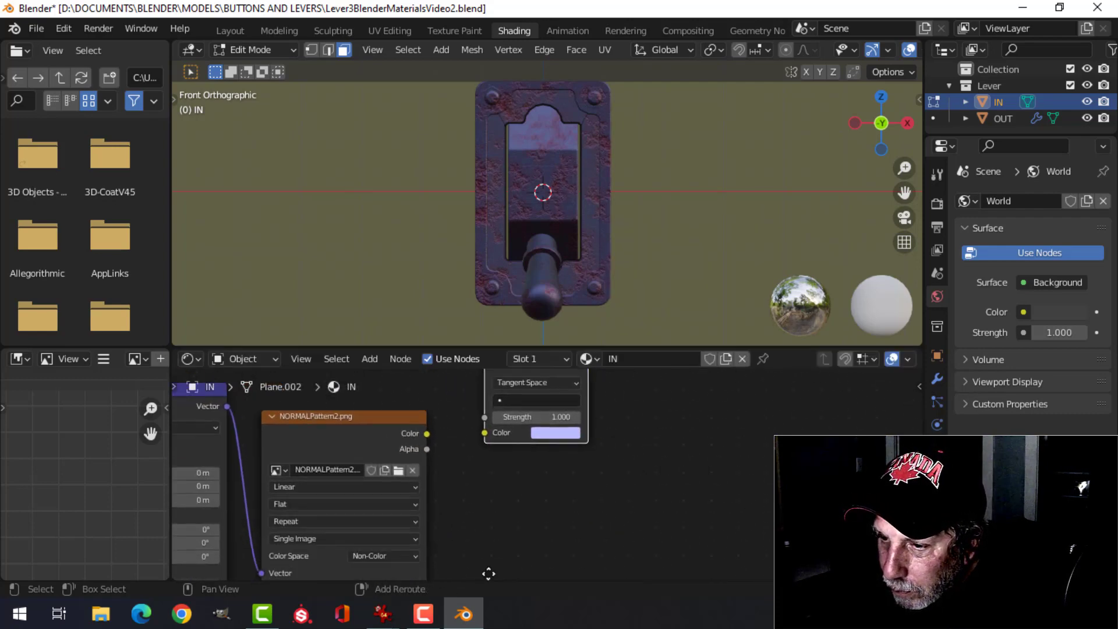
Step: Link NORMALPattern2.png's color into the Normal Map node, then select the whole normal-map node chain and reposition it below the noise nodes
drag(426, 430, 484, 430)
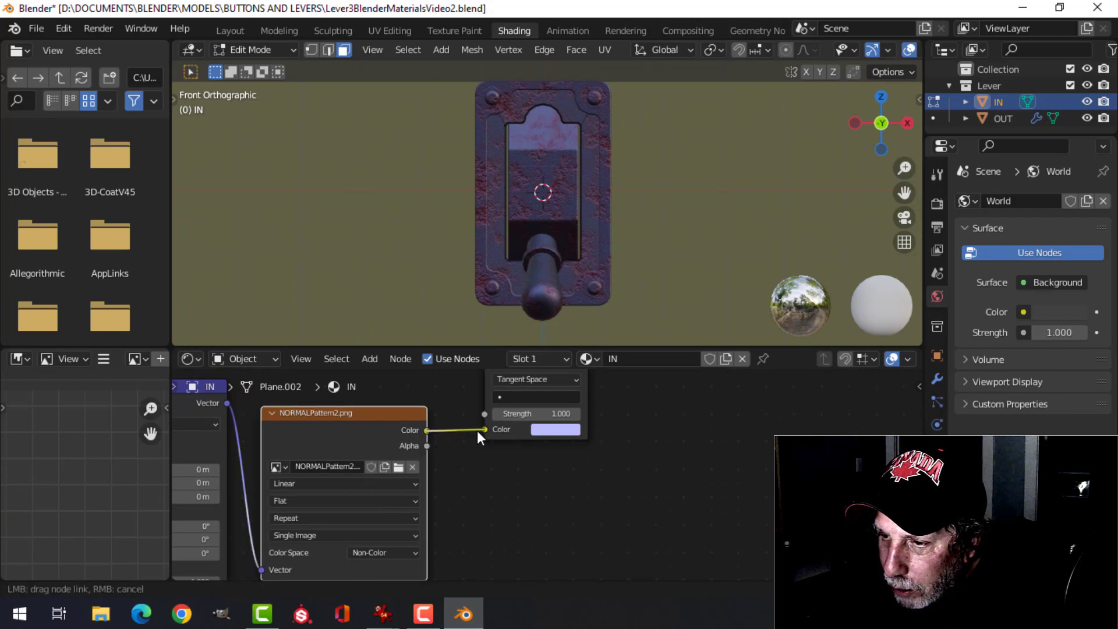
scroll(651, 453, down, 3)
scroll(588, 448, down, 4)
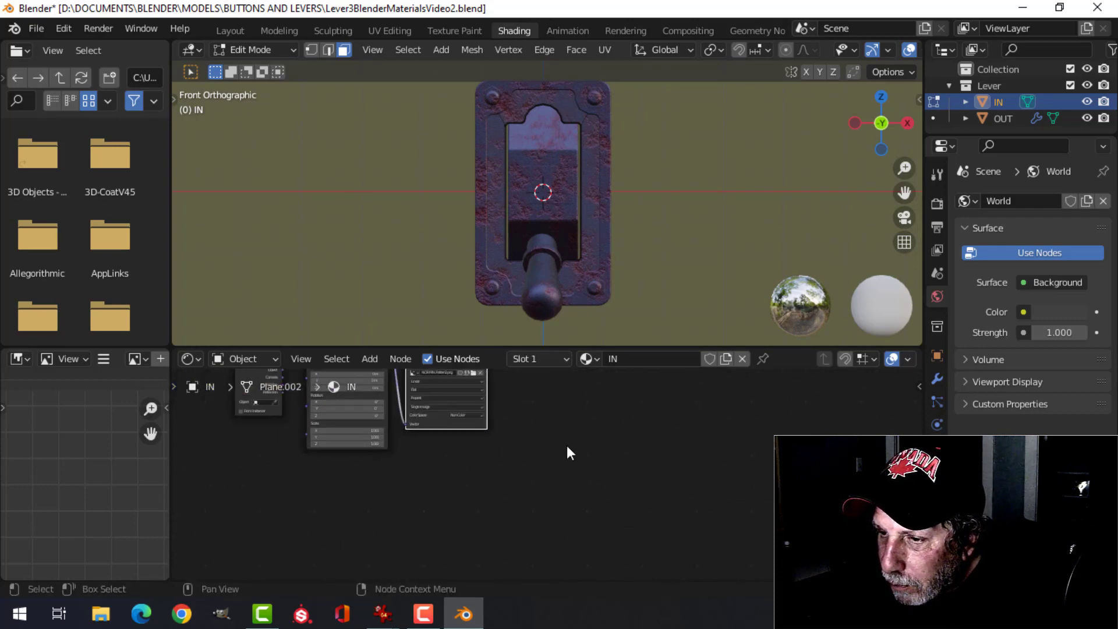
middle_drag(567, 445, 662, 530)
key(b)
drag(300, 442, 739, 505)
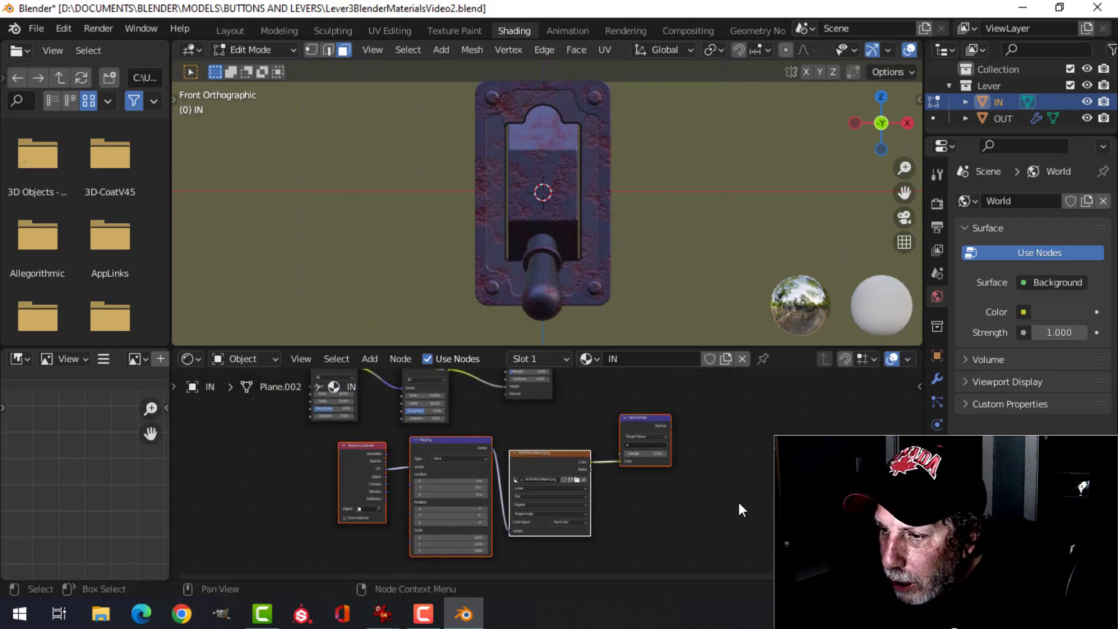
key(g)
click(511, 522)
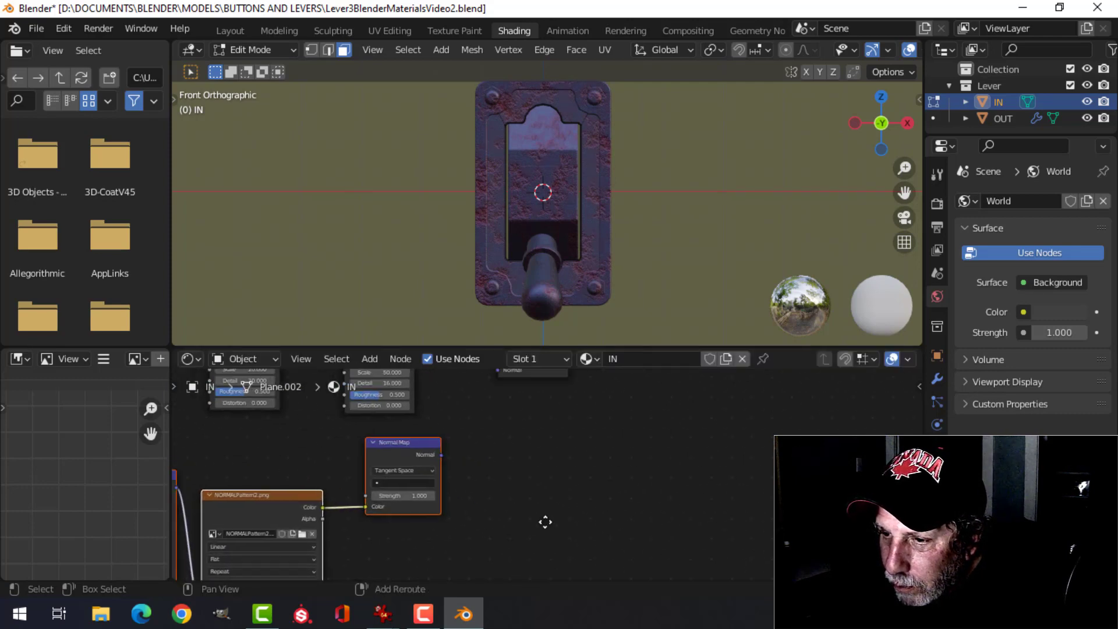
Step: Connect the Normal Map node's output to the Normal input of the Bump node fed by the noise textures
scroll(544, 519, up, 3)
drag(490, 509, 557, 409)
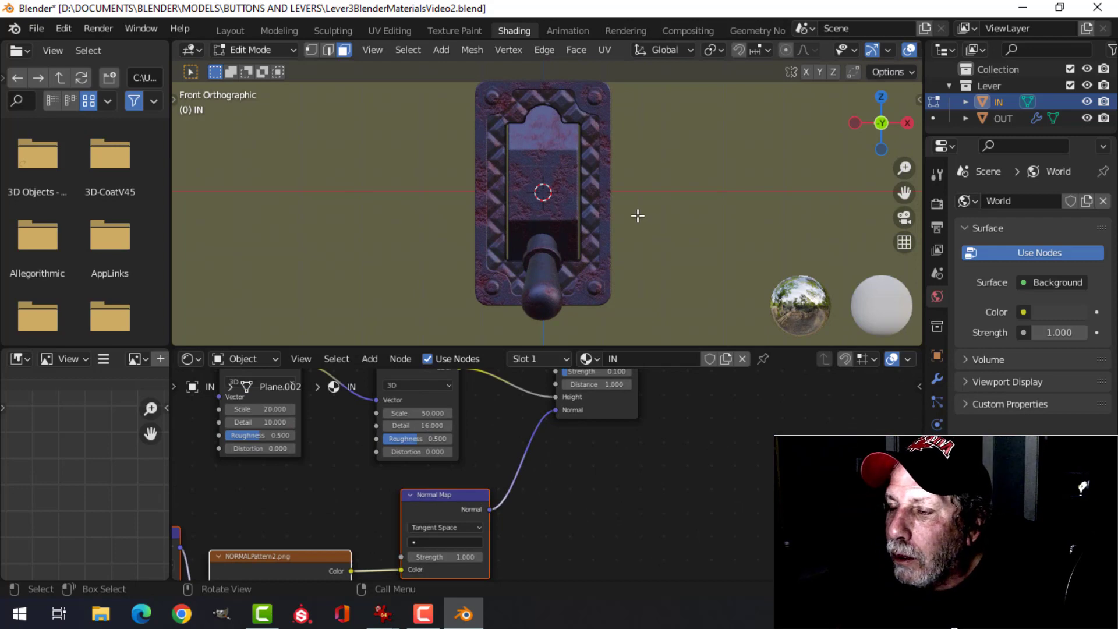
scroll(558, 204, up, 5)
middle_drag(543, 187, 536, 200)
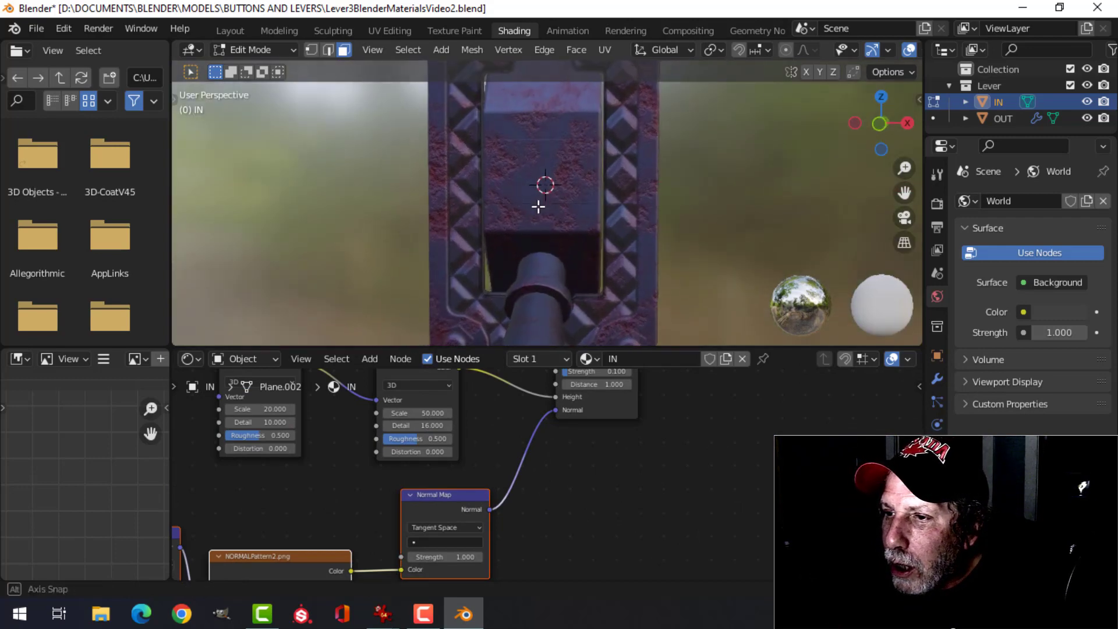
scroll(450, 147, down, 4)
Step: Switch to the UV Editing workspace and show NORMALPattern2.png as the image in the UV editor
click(387, 32)
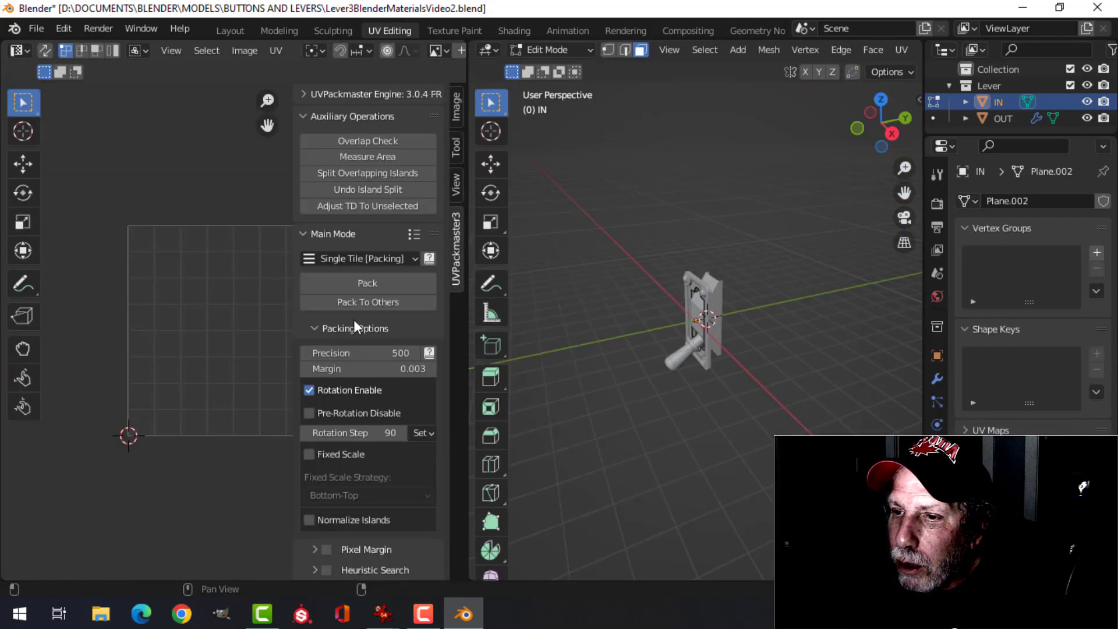
key(n)
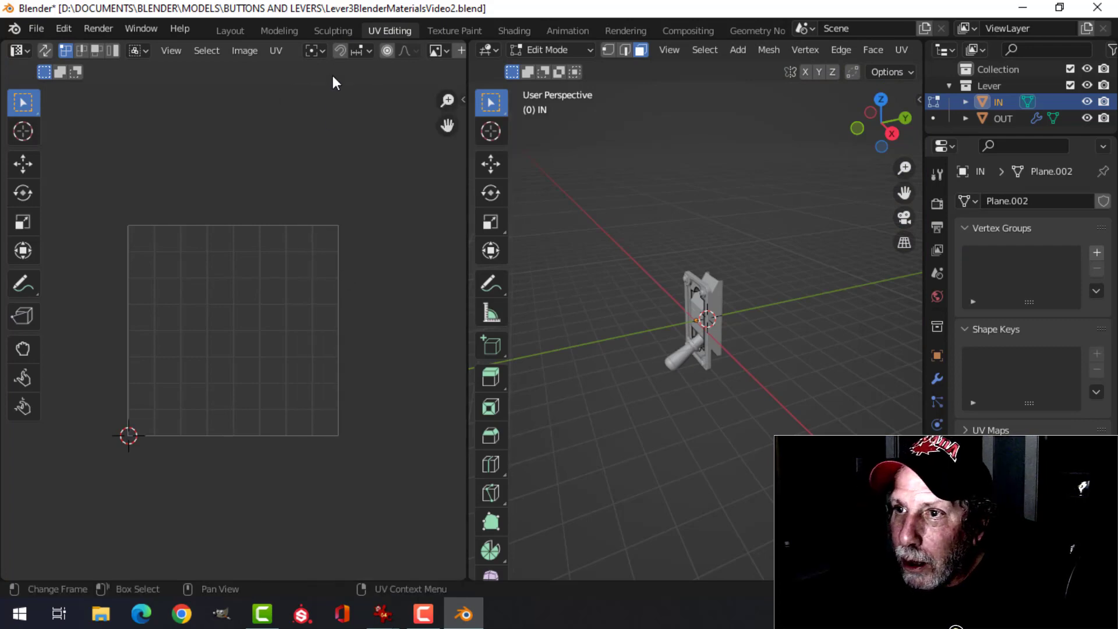
scroll(387, 54, down, 4)
click(307, 50)
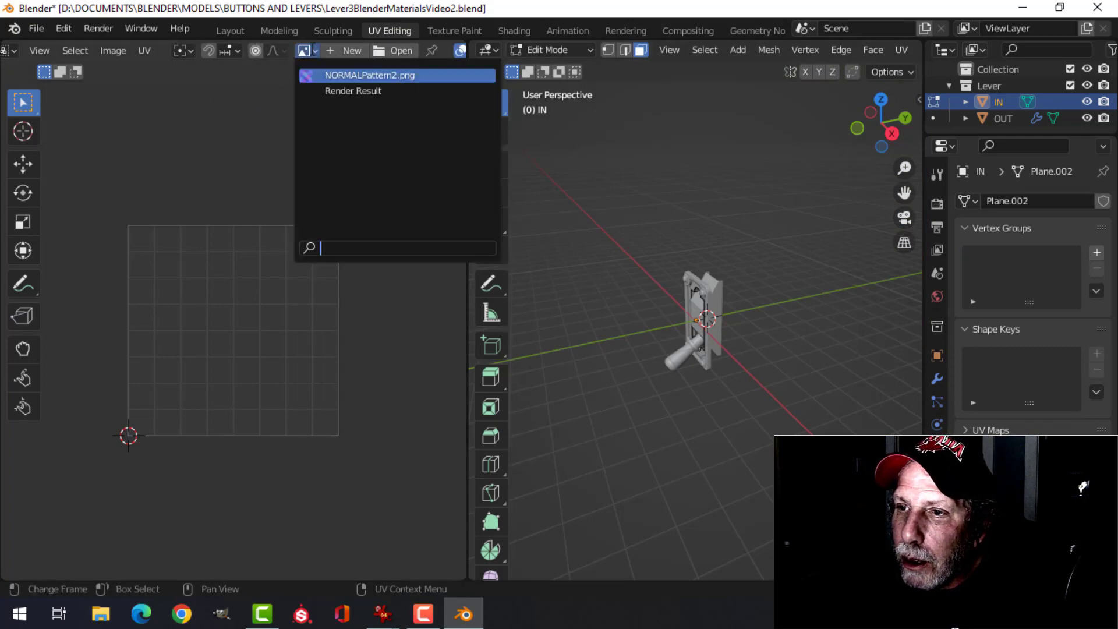
click(326, 75)
scroll(319, 326, down, 6)
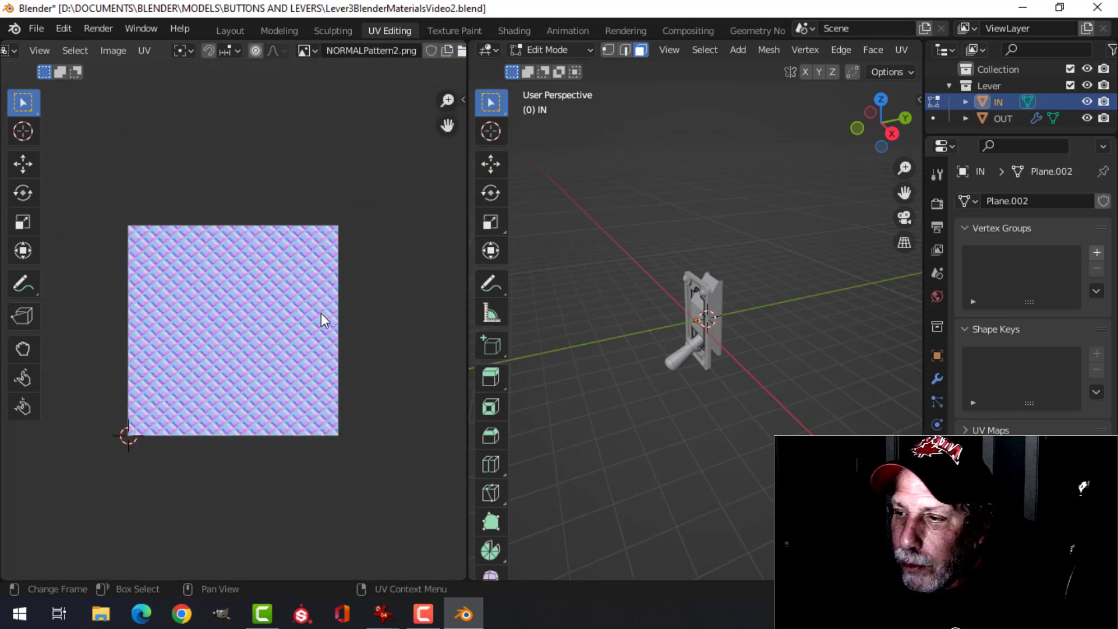
Step: Select all of the IN plate's faces and scale their UV island up over the pattern image
scroll(749, 330, up, 4)
key(a)
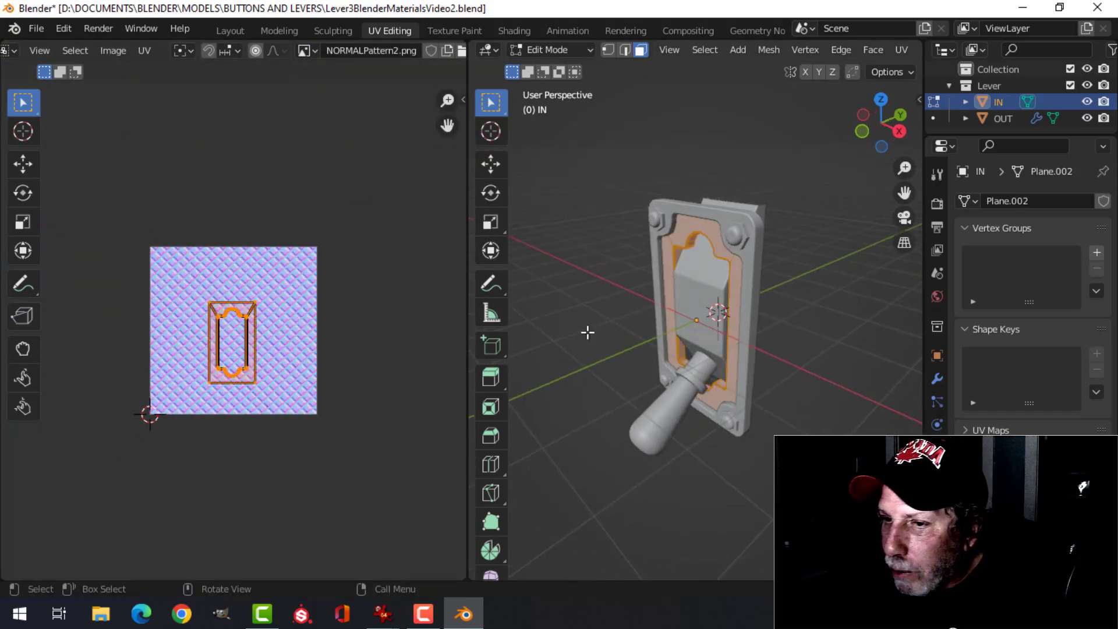
scroll(347, 342, up, 2)
scroll(295, 344, up, 1)
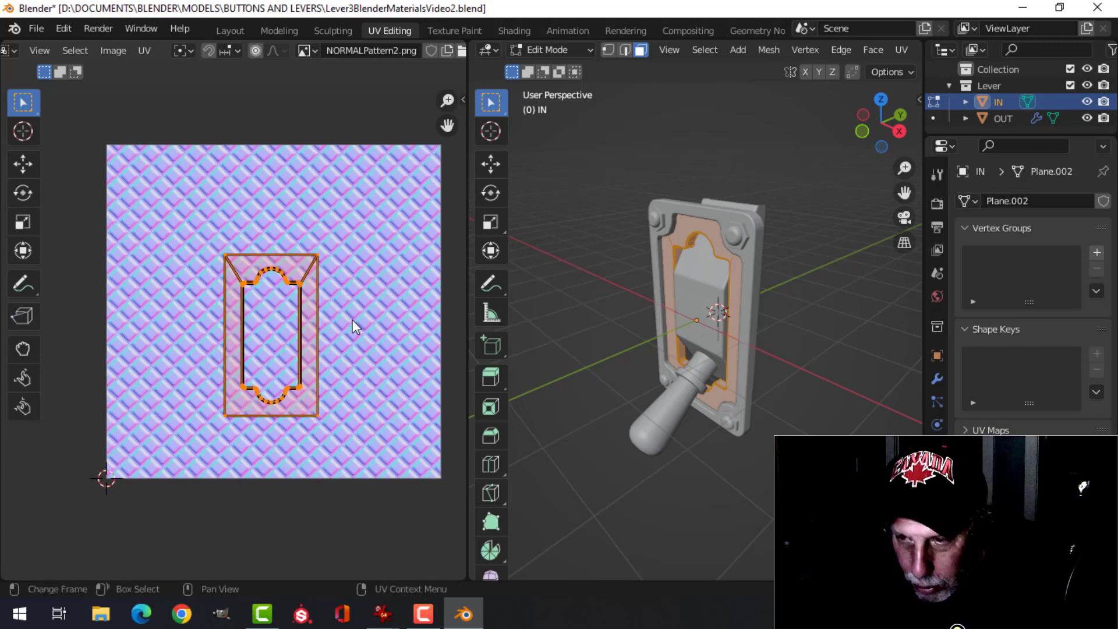
scroll(351, 319, down, 1)
key(s)
click(416, 264)
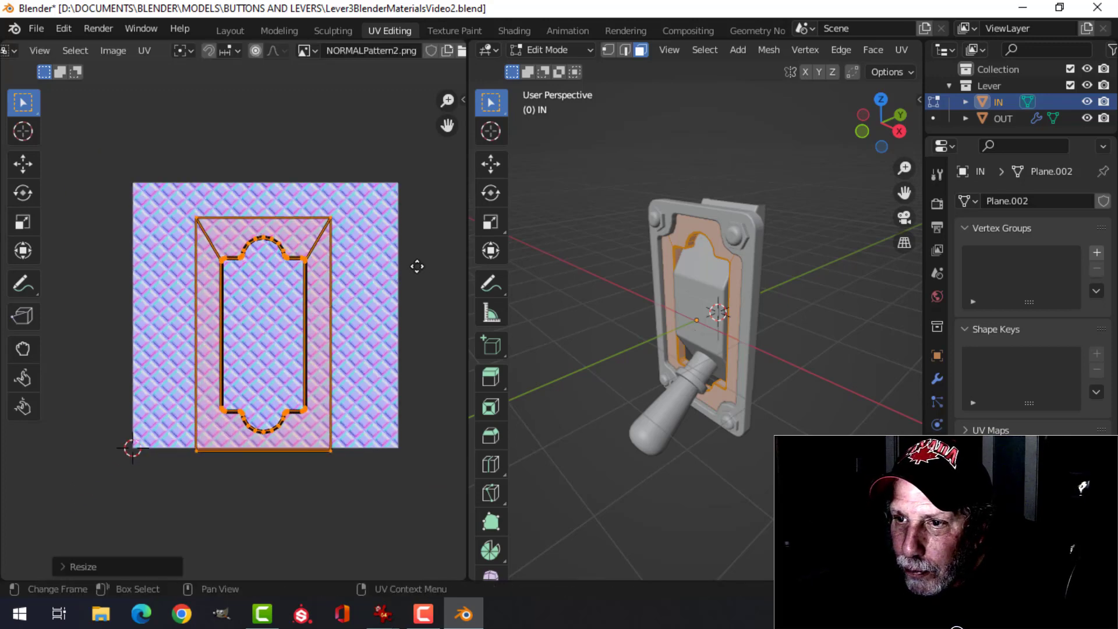
Step: Alternately move and enlarge the IN plate's UV island until it is centered and spans about the full height of the pattern image
key(g)
click(431, 250)
key(s)
click(443, 261)
key(g)
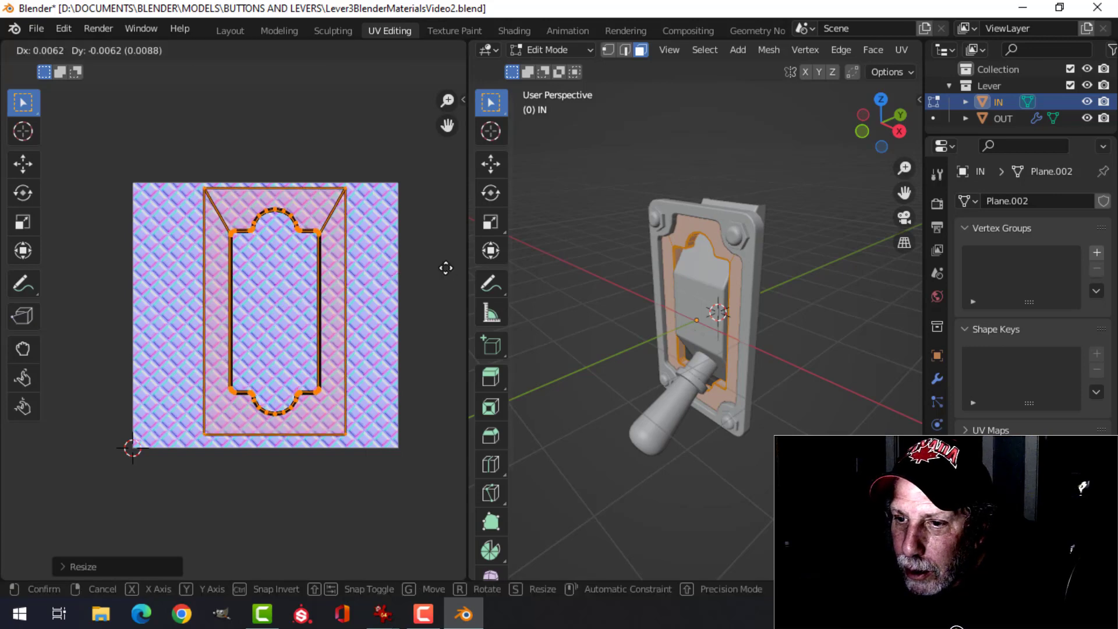
click(444, 272)
key(s)
click(458, 270)
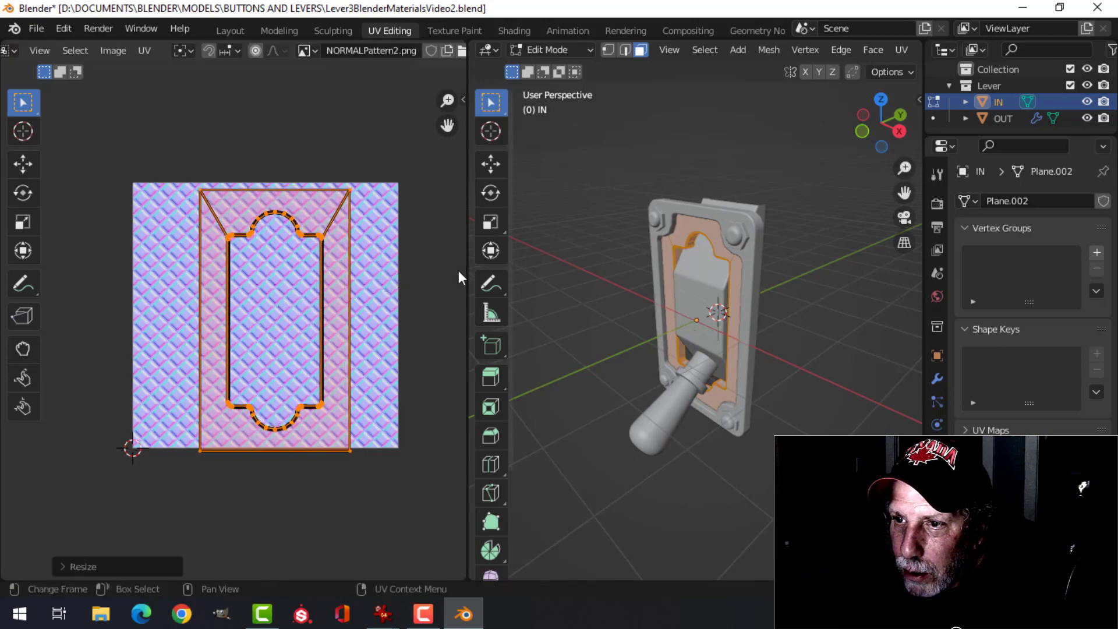
key(g)
click(457, 267)
Step: Back in Object Mode in the Shading workspace, set the normal pattern's Mapping scale to 2 in X and Y
key(Tab)
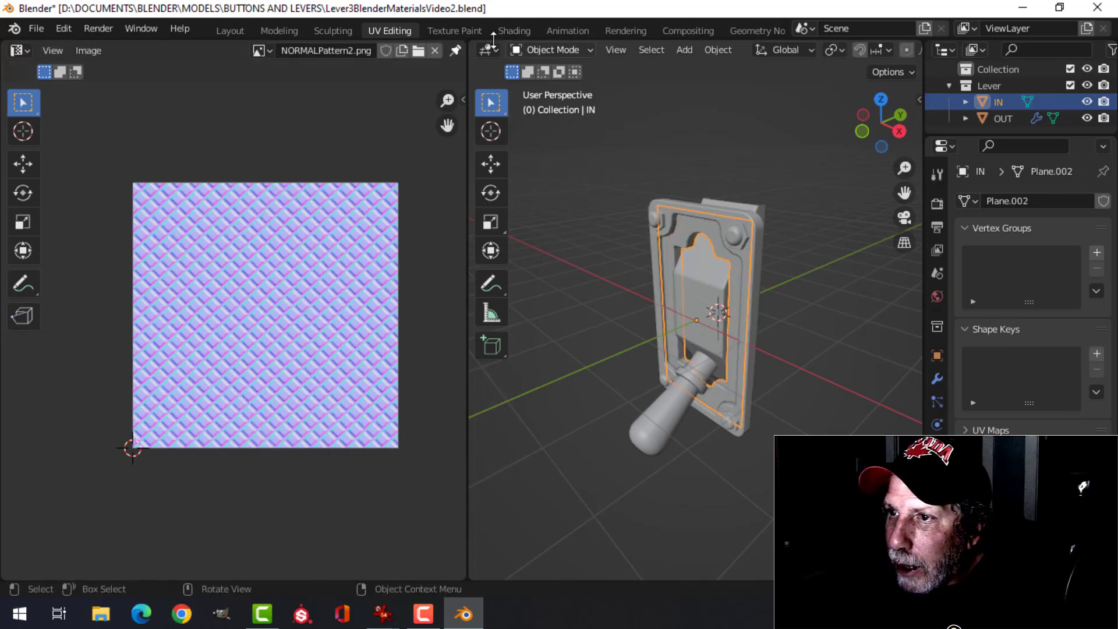
click(513, 31)
scroll(506, 255, up, 1)
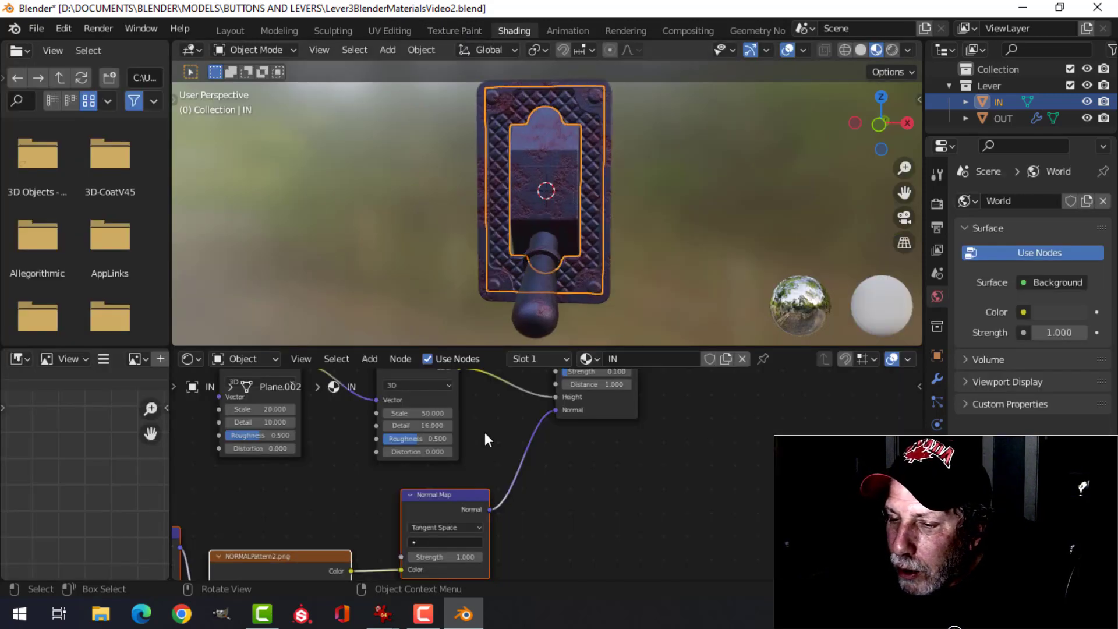
scroll(484, 432, down, 4)
middle_drag(402, 480, 614, 415)
scroll(452, 494, up, 2)
scroll(448, 484, up, 6)
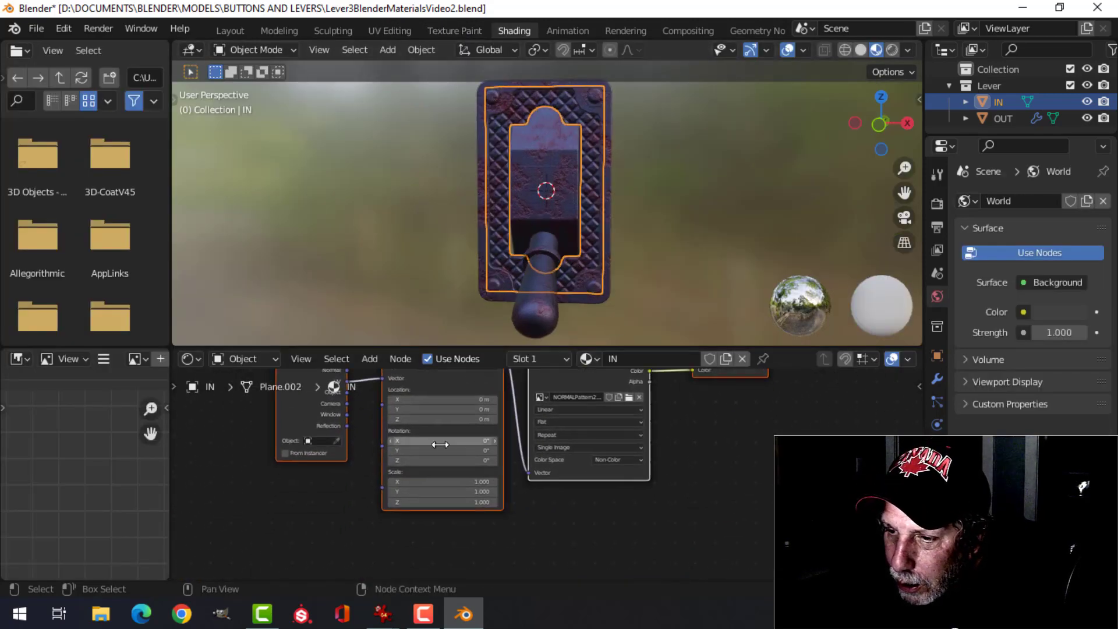
click(493, 460)
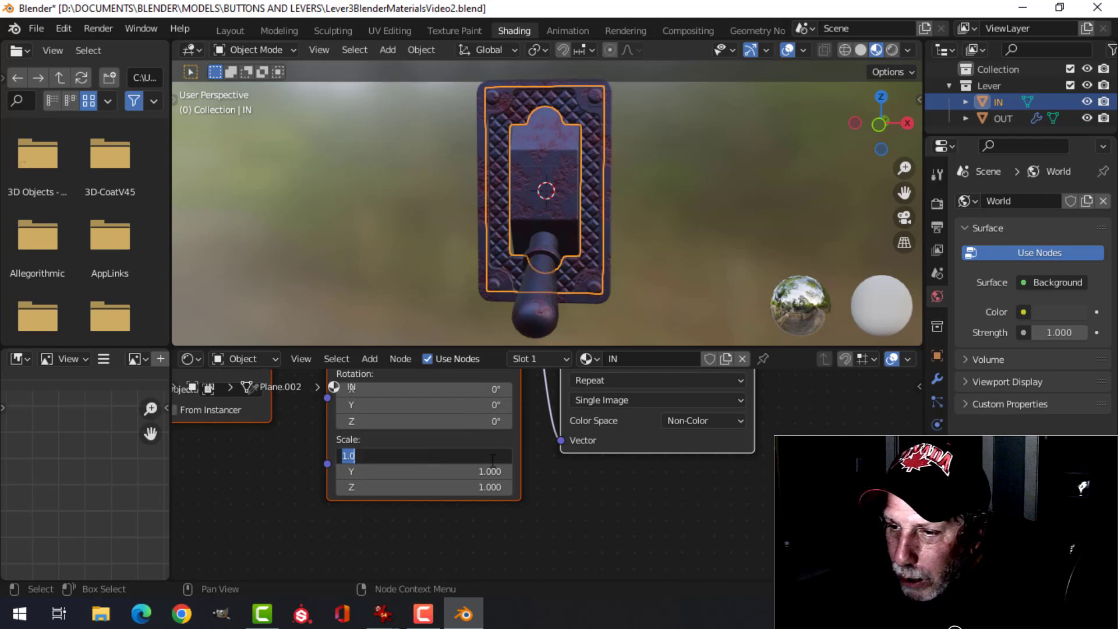
key(Return)
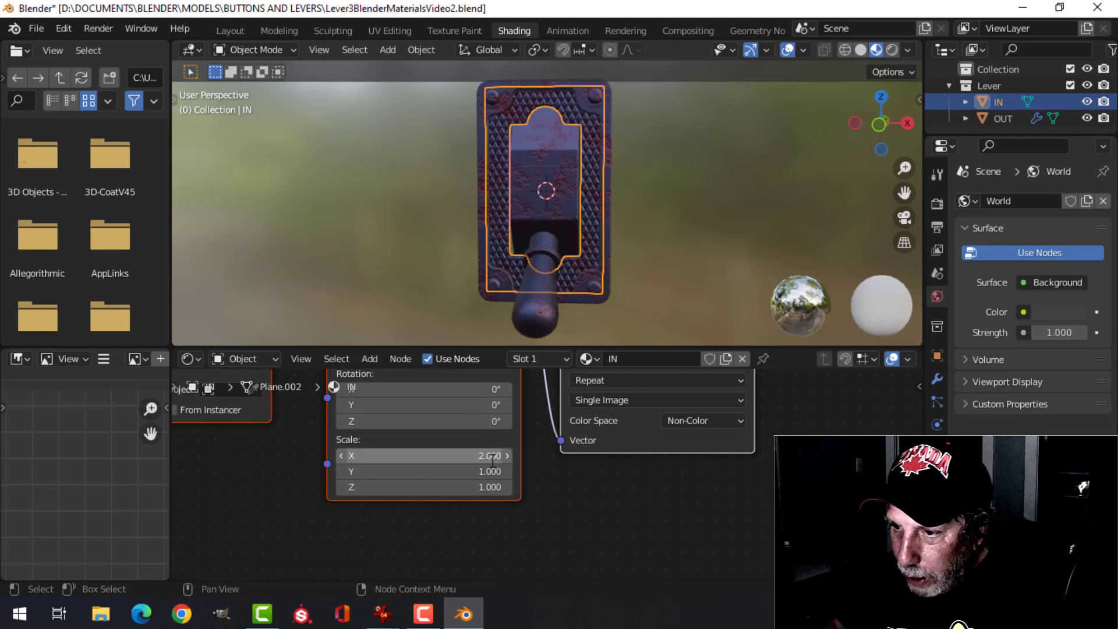
click(493, 471)
key(Return)
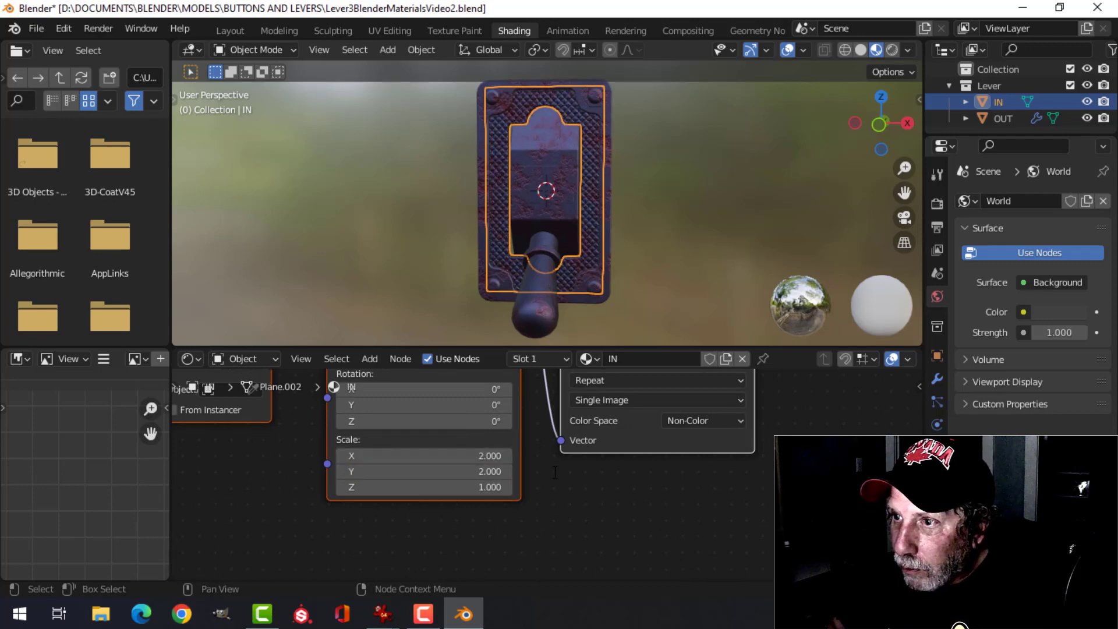
Step: Inspect the pattern around the lever opening, then isolate the IN plate in local view
scroll(638, 200, up, 5)
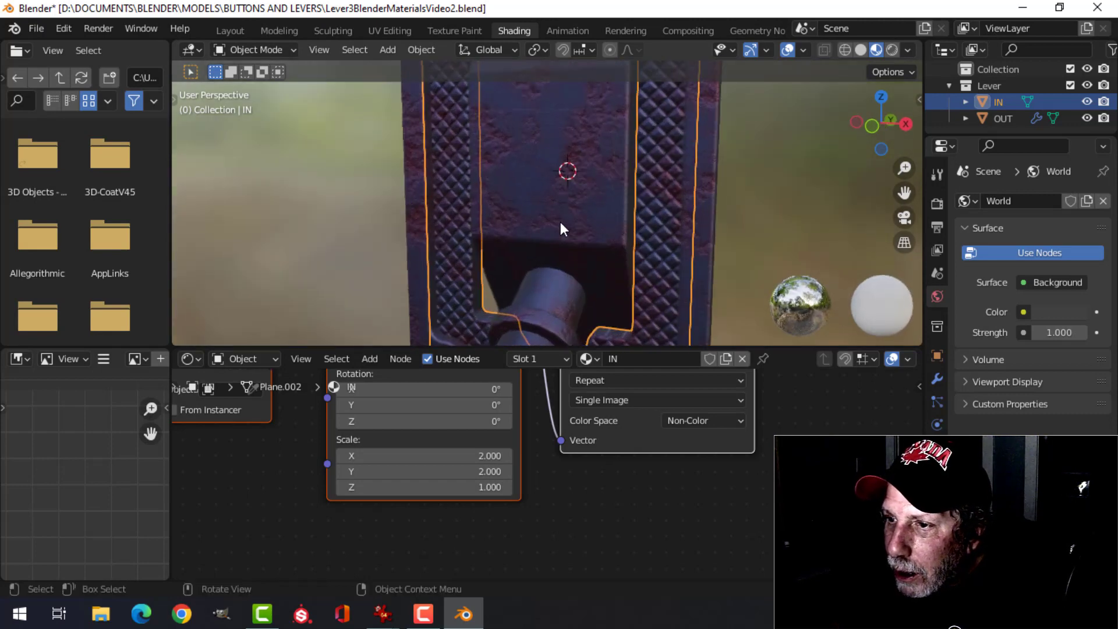
click(542, 242)
middle_drag(543, 242, 439, 250)
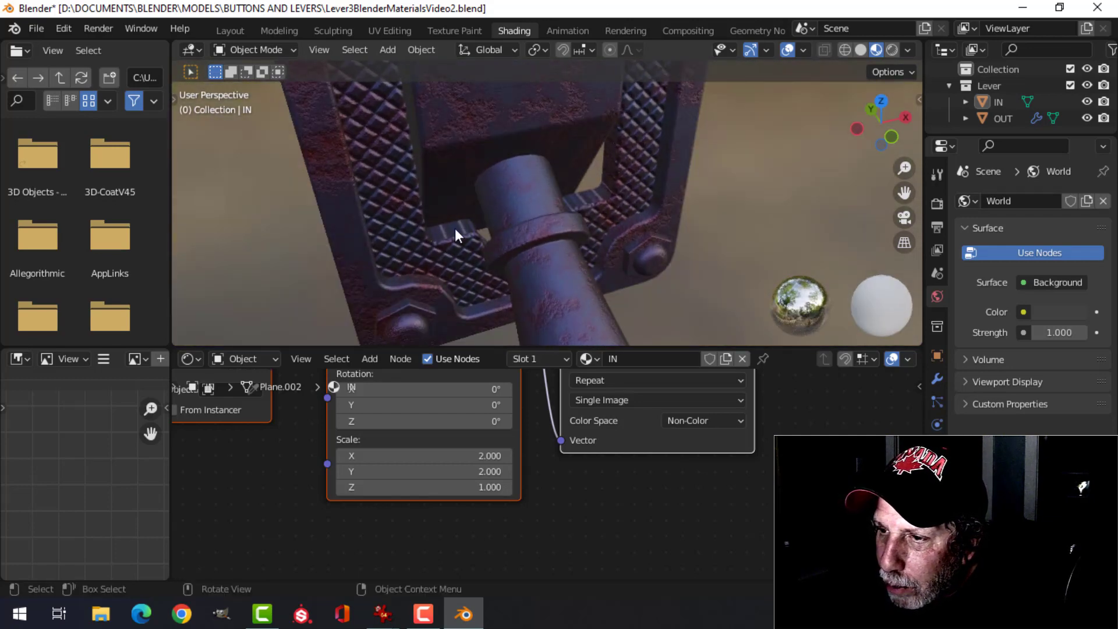
middle_drag(584, 236, 641, 209)
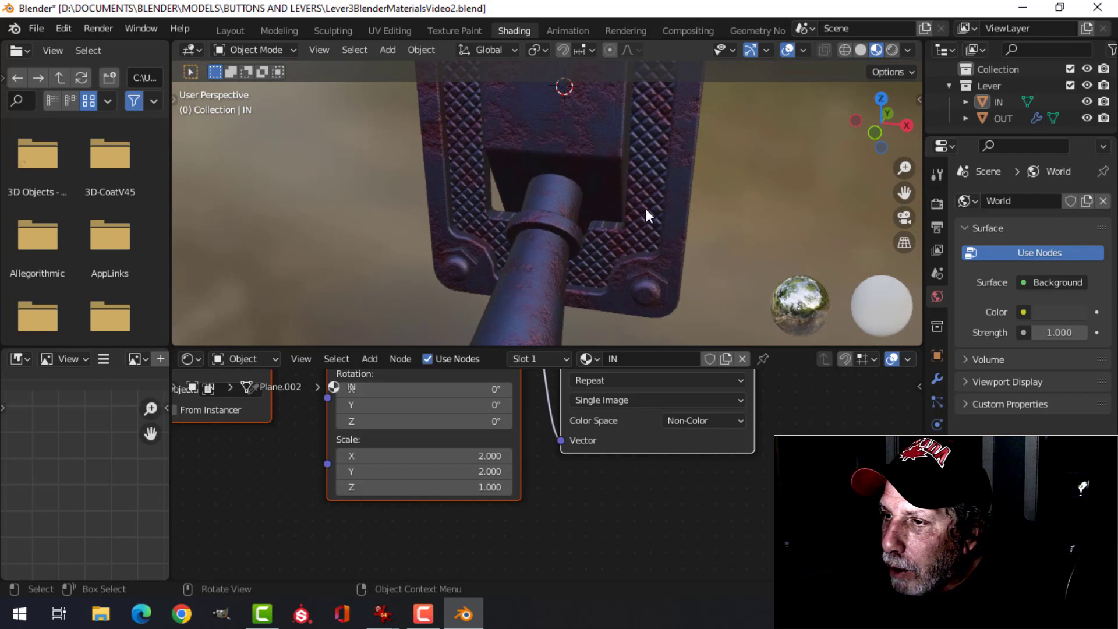
click(646, 210)
key(Tab)
scroll(541, 218, up, 6)
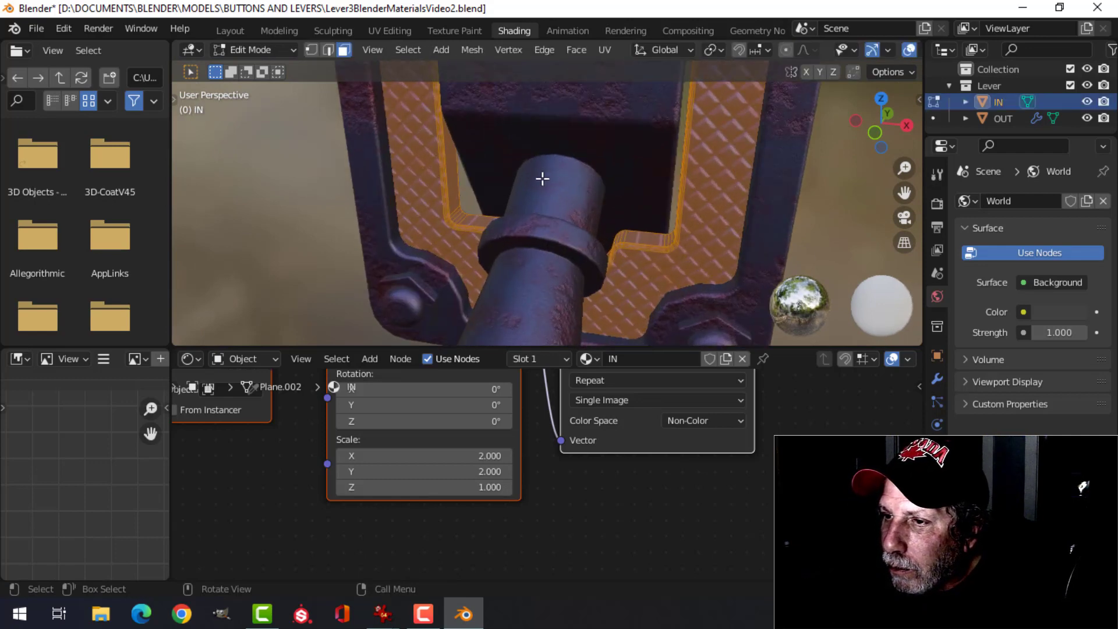
scroll(530, 221, down, 3)
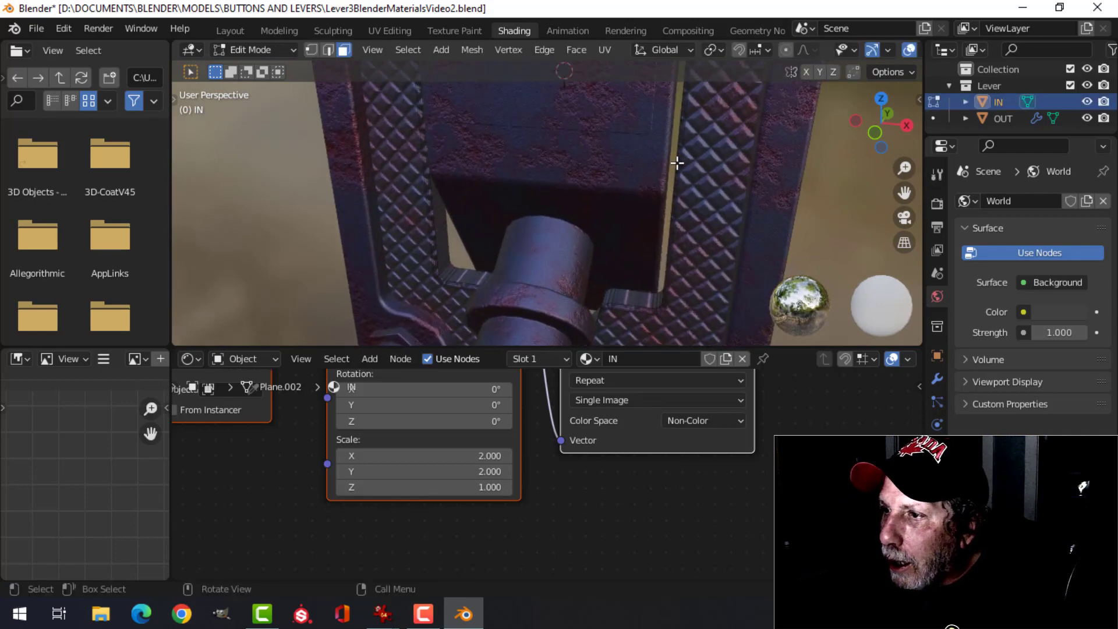
key(Tab)
key(KP_Divide)
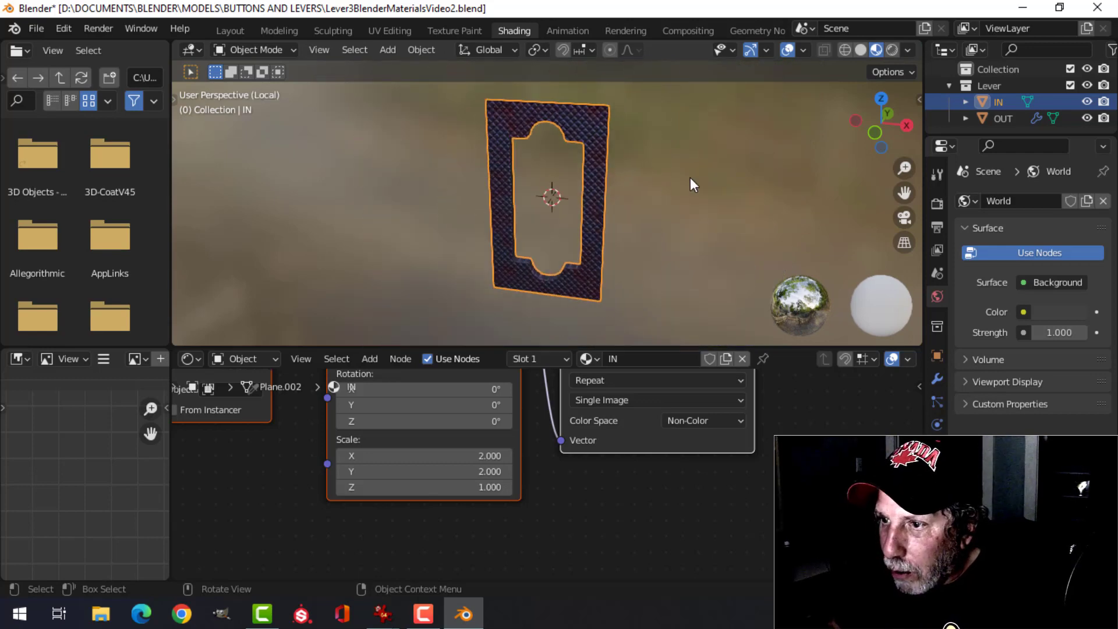
Step: In Edit Mode, select the IN plate's front frame faces and invert the selection to pick the opening's inner rim faces
scroll(599, 221, up, 3)
key(Tab)
middle_drag(607, 256, 519, 214)
scroll(500, 208, up, 2)
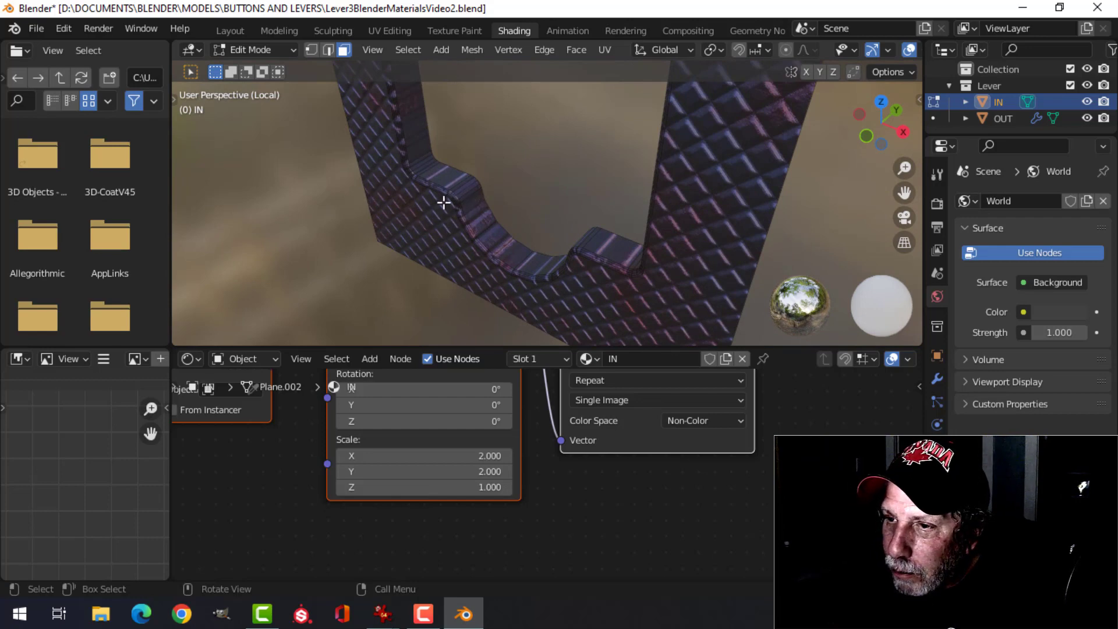
click(492, 220)
scroll(580, 222, down, 4)
shift+middle_drag(544, 167, 544, 219)
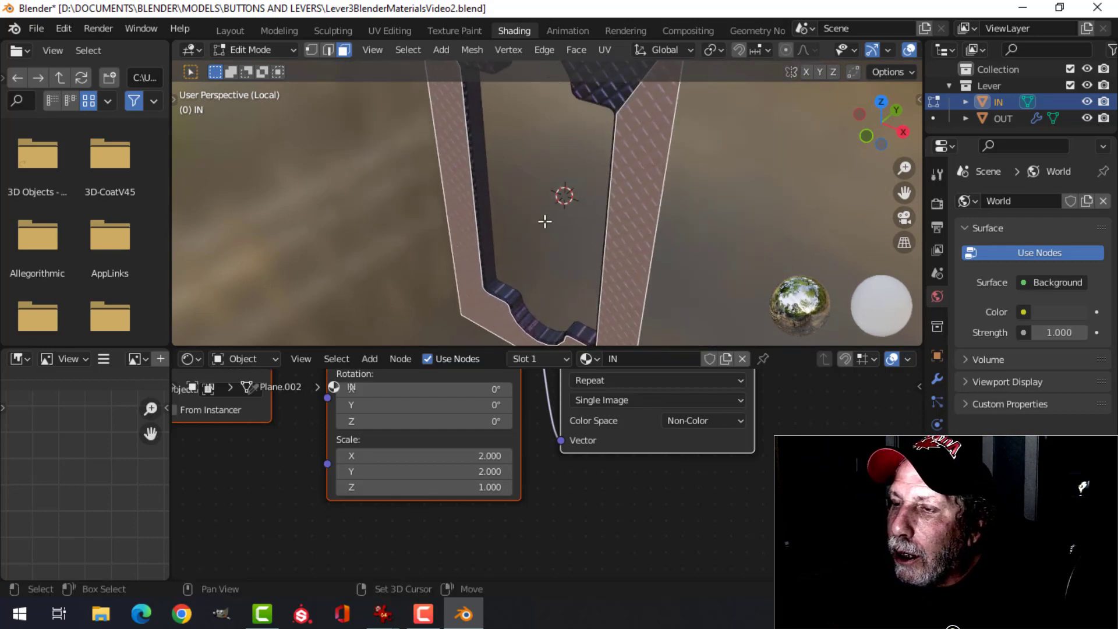
scroll(589, 120, down, 1)
shift+click(592, 107)
key(ctrl+i)
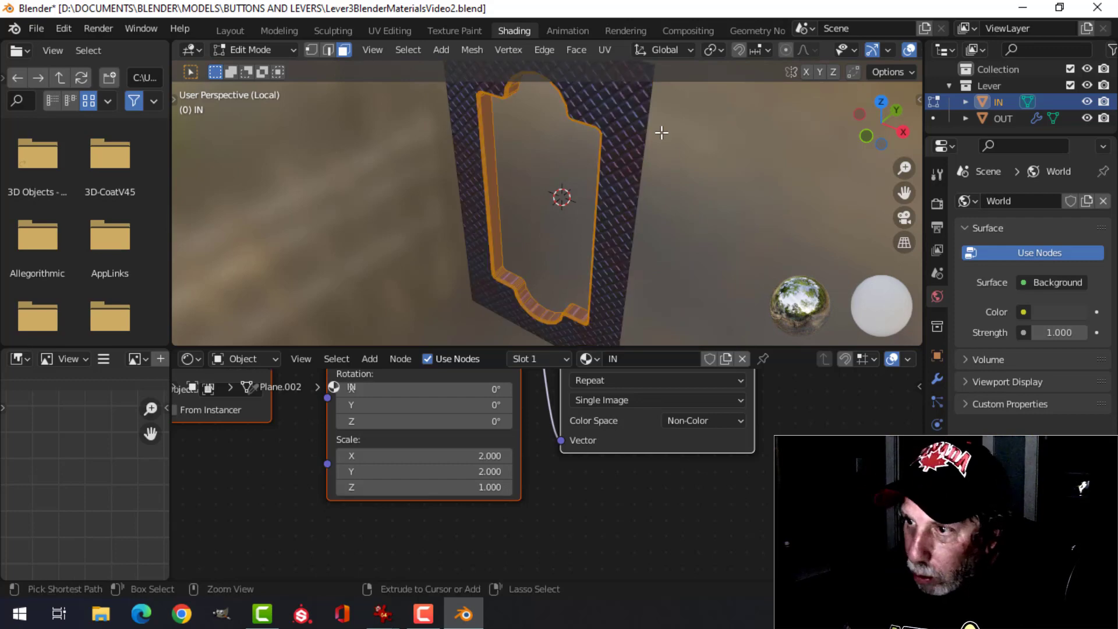
Step: Add a second material slot to IN with the OUT material and assign it to the selected inner rim faces
click(936, 494)
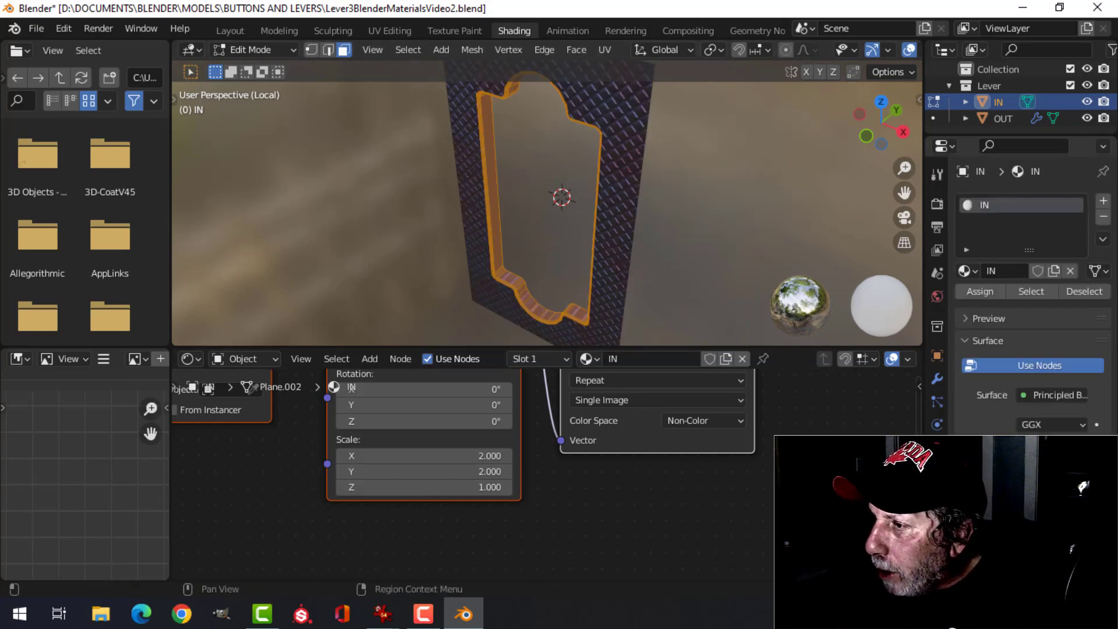
click(1103, 201)
click(972, 304)
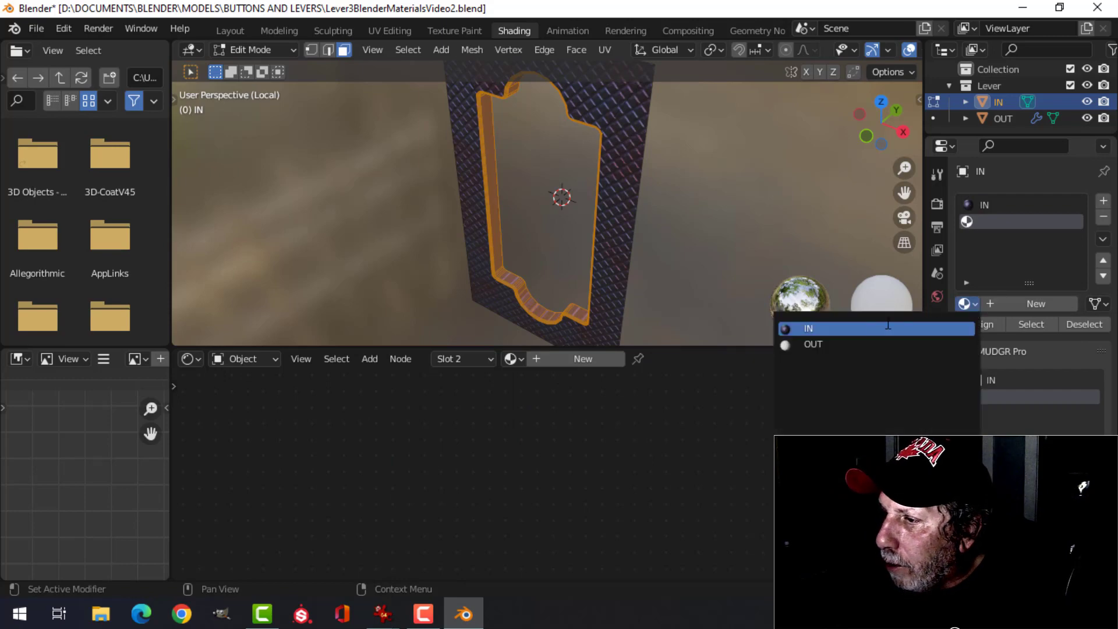
click(949, 342)
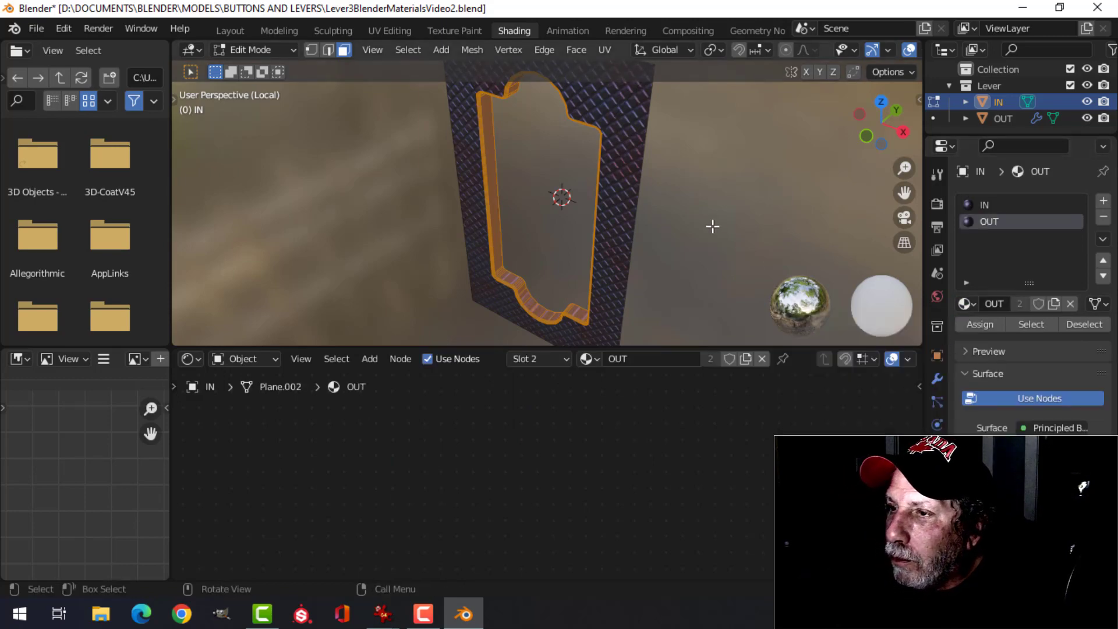
middle_drag(713, 226, 704, 218)
click(983, 324)
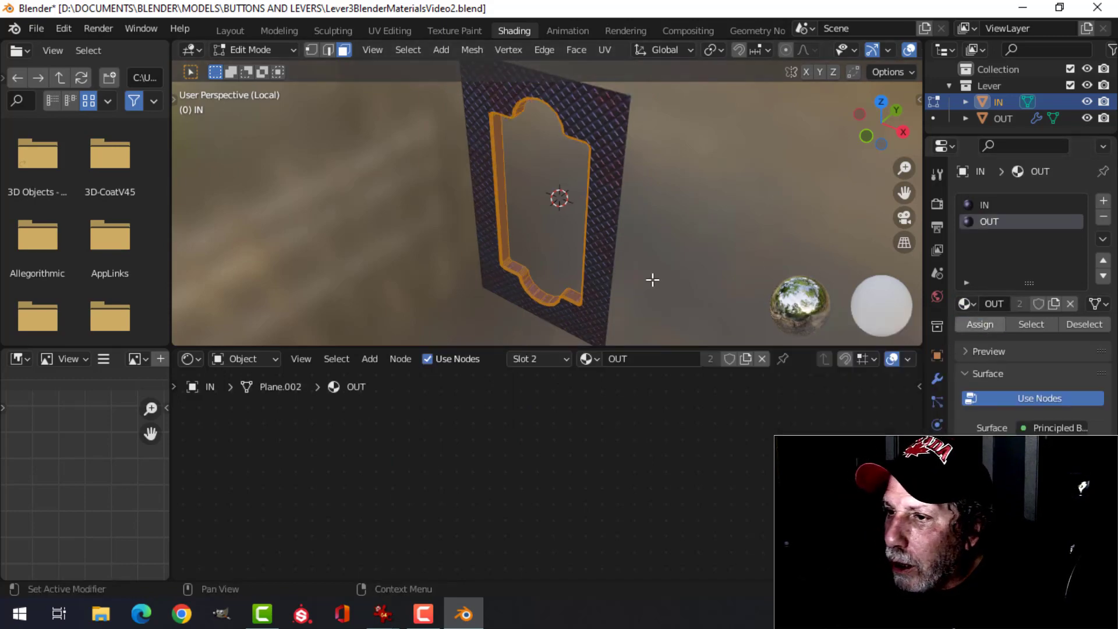
key(Tab)
scroll(559, 256, up, 6)
click(540, 285)
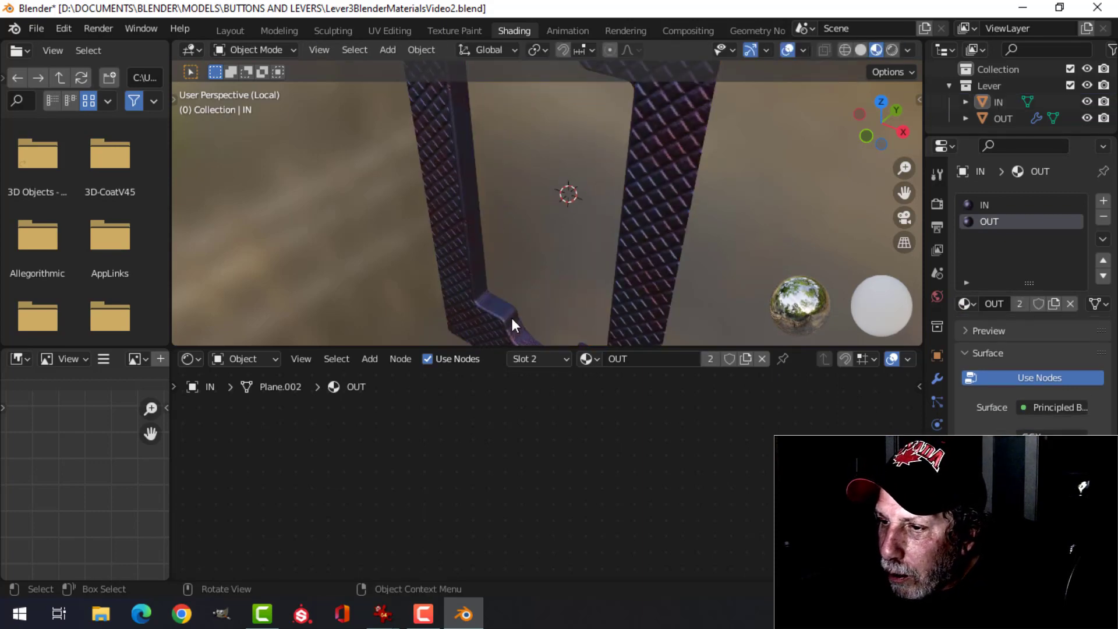
Step: Inspect the IN plate's inner rim faces, then leave local view and check them on the whole lever
middle_drag(511, 321, 524, 267)
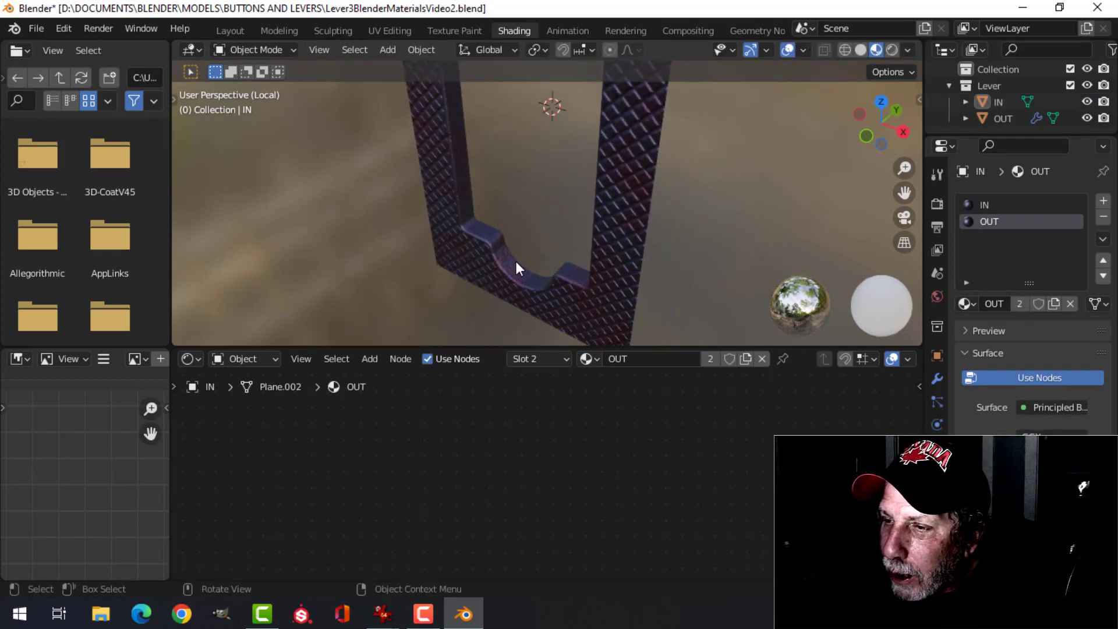
middle_drag(447, 229, 480, 216)
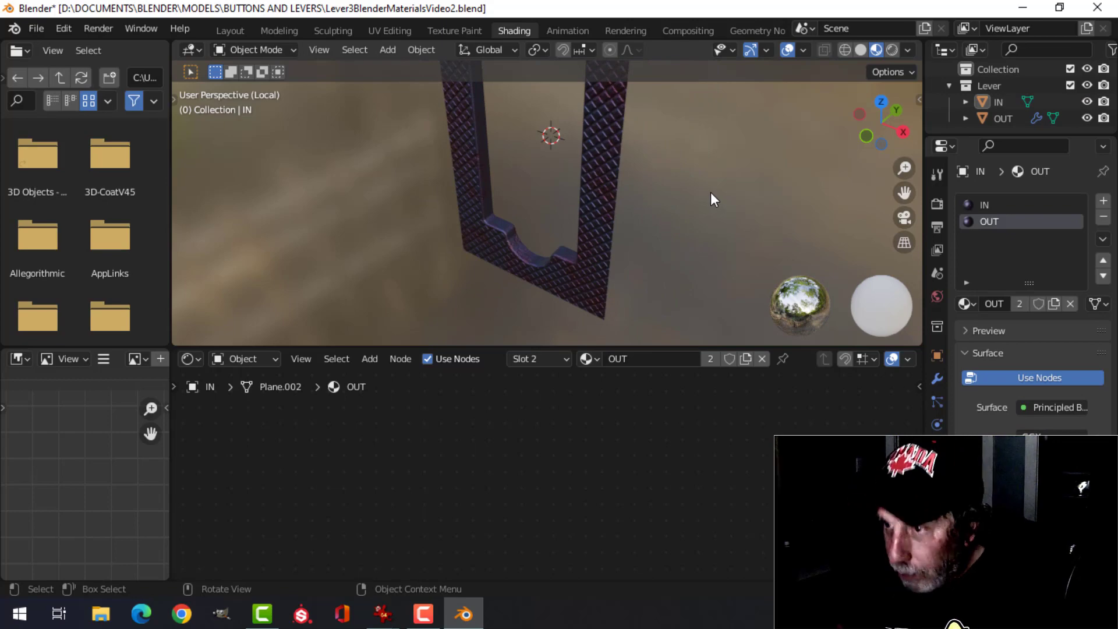
key(KP_Divide)
scroll(519, 217, down, 4)
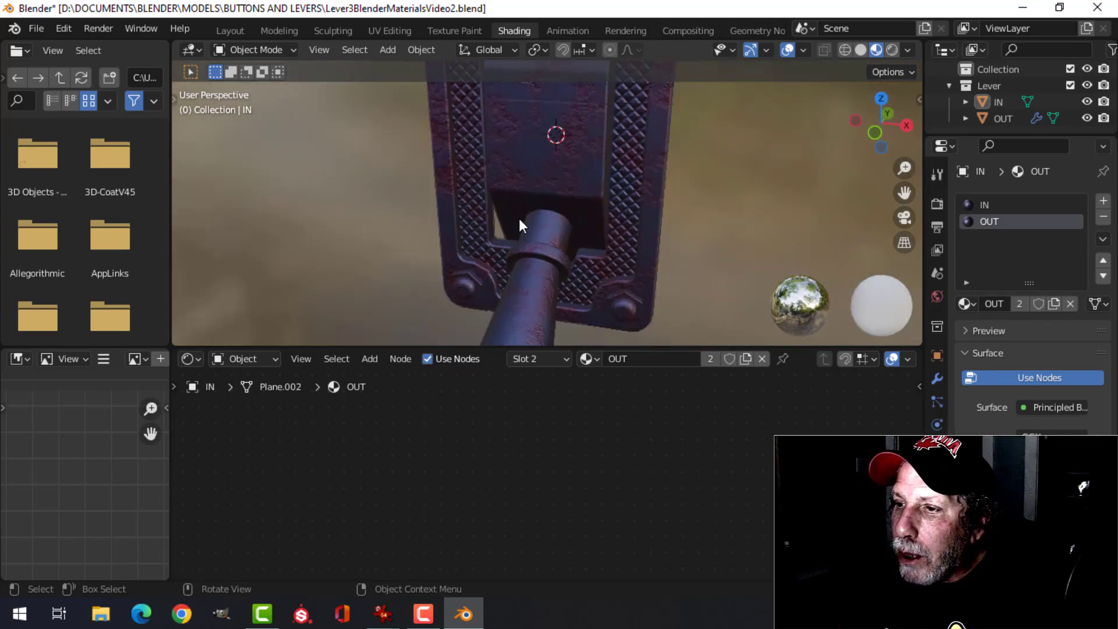
middle_drag(492, 225, 587, 206)
scroll(587, 204, up, 4)
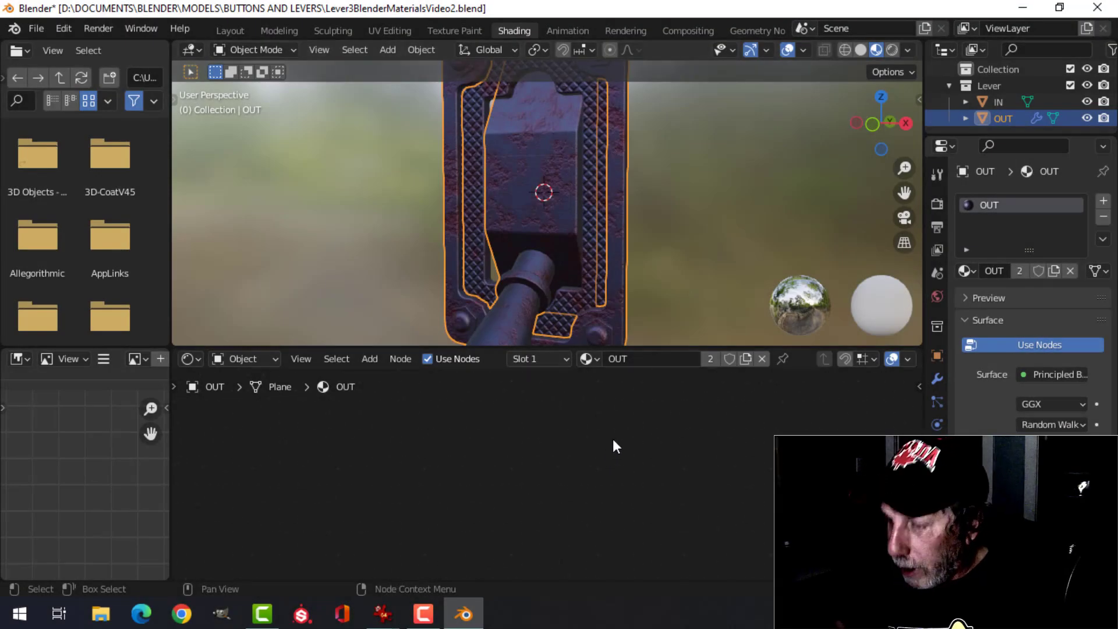
Step: Frame the OUT material's node tree and move the Material Output node away from the Principled BSDF to make room
key(Home)
scroll(668, 472, up, 3)
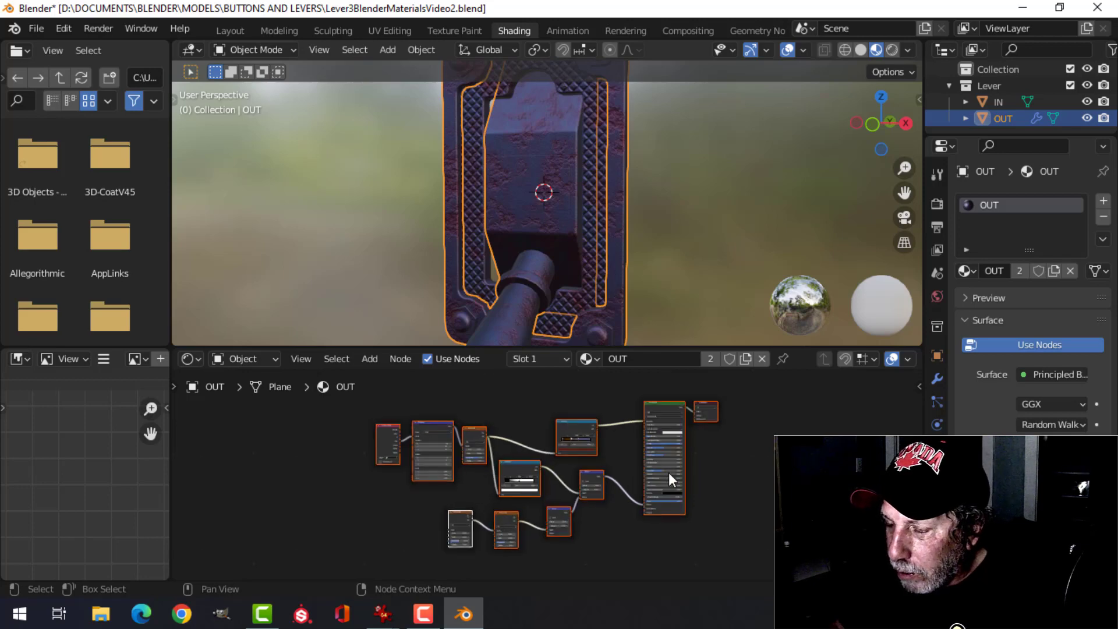
key(alt+a)
middle_drag(669, 473, 491, 448)
scroll(591, 446, up, 4)
shift+middle_drag(601, 441, 609, 497)
scroll(609, 494, up, 1)
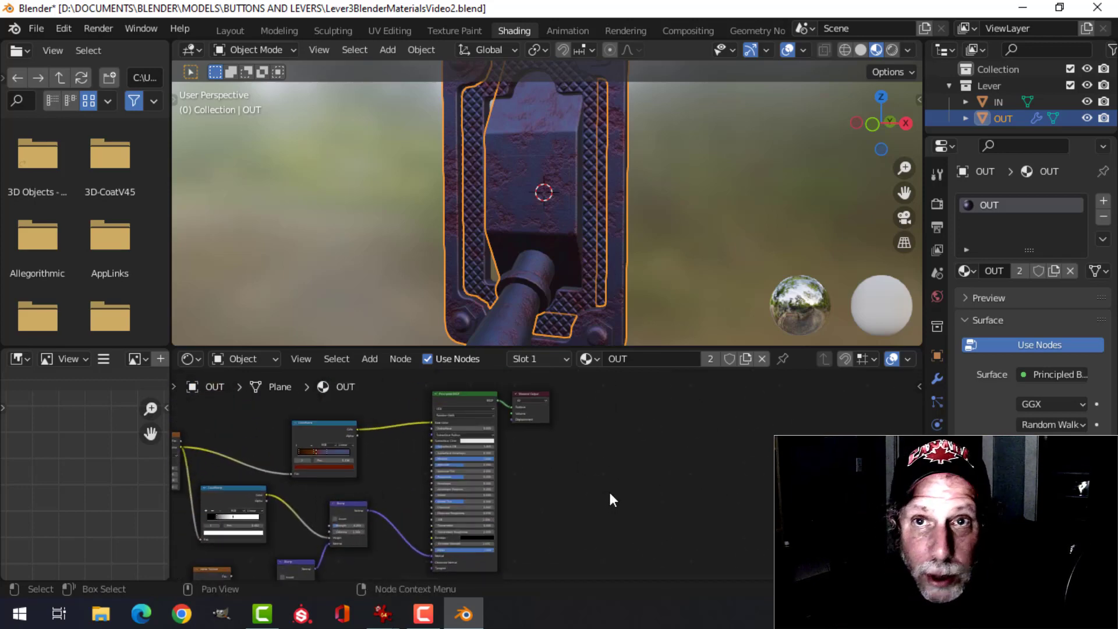
drag(535, 400, 718, 395)
scroll(527, 436, up, 2)
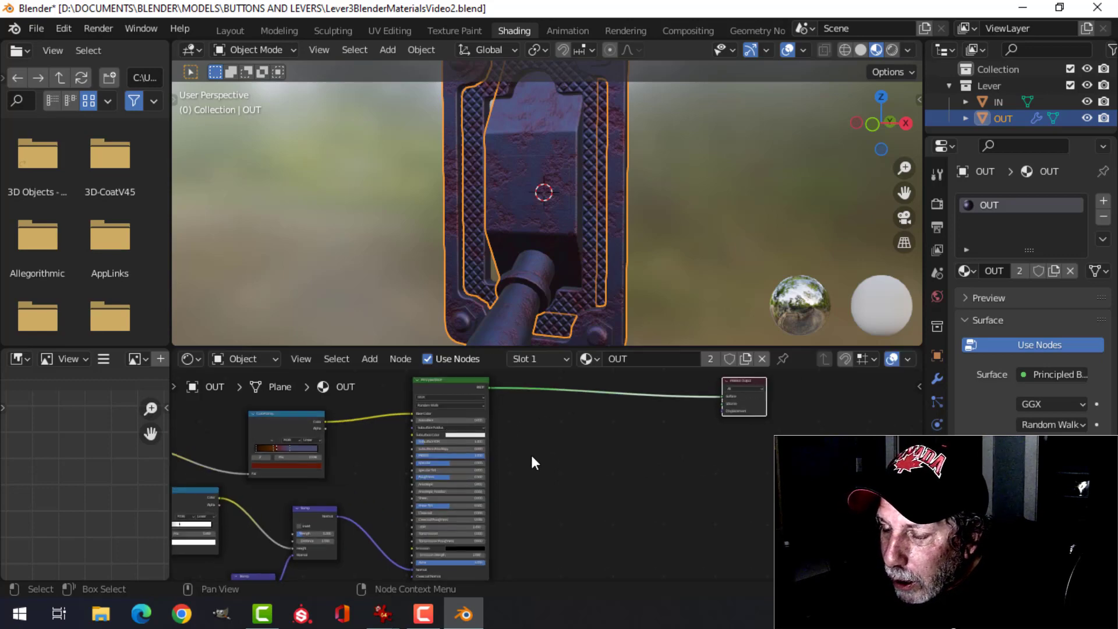
Step: Duplicate the Principled BSDF node in the OUT material and place the copy beside the original
scroll(532, 457, down, 3)
shift+middle_drag(545, 461, 551, 434)
click(478, 375)
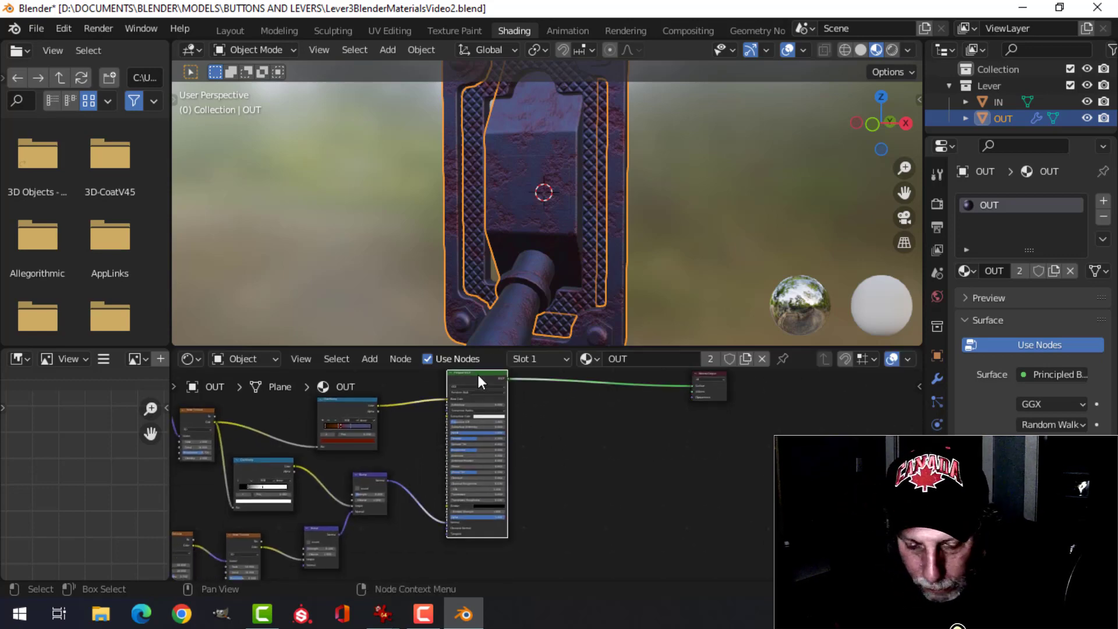
key(shift+d)
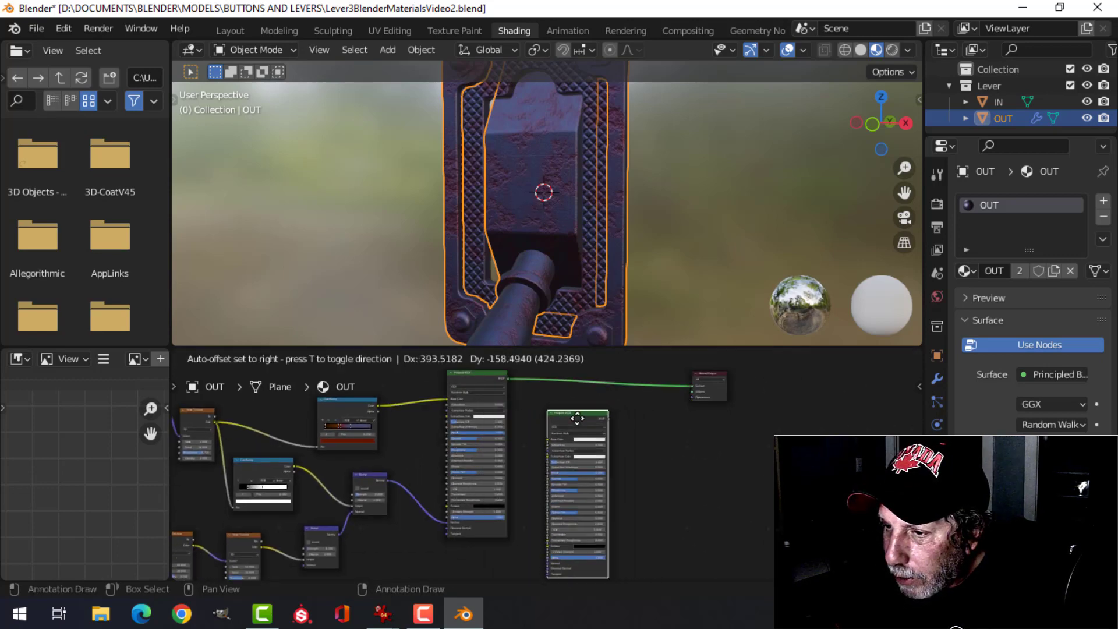
click(577, 418)
Step: Set Roughness to 0.6 on both the original and the duplicated Principled BSDF nodes
scroll(495, 451, up, 3)
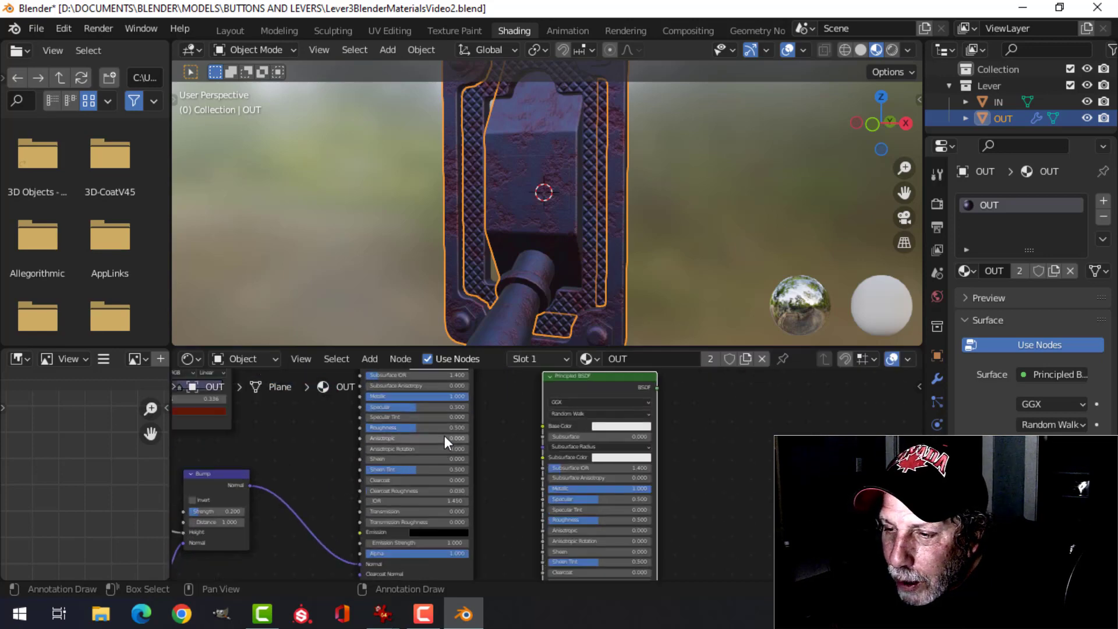
scroll(444, 436, up, 3)
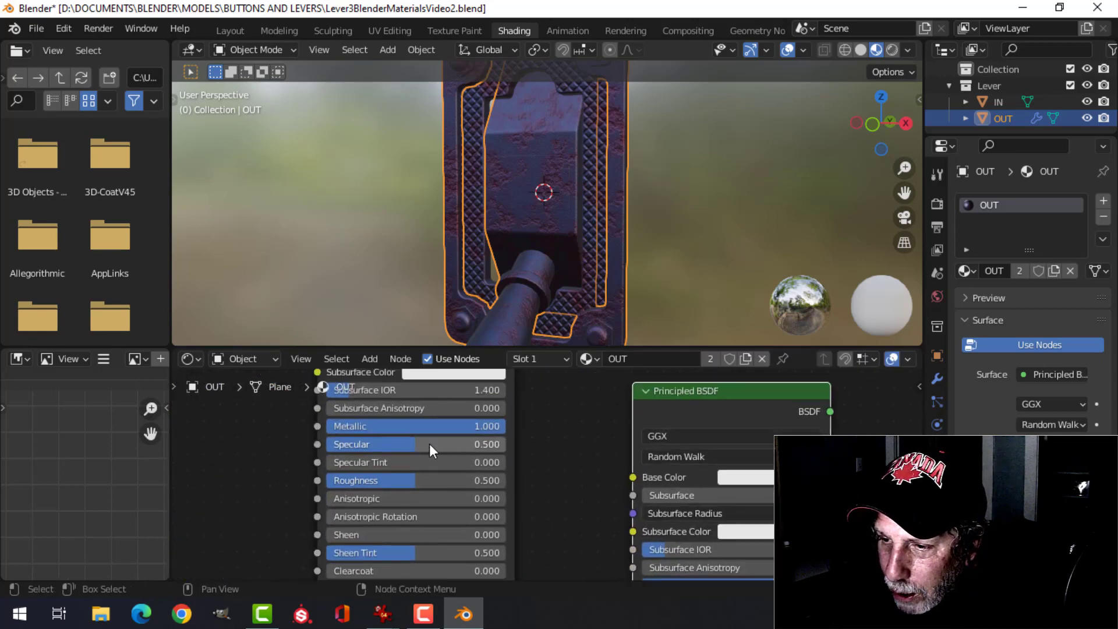
click(432, 479)
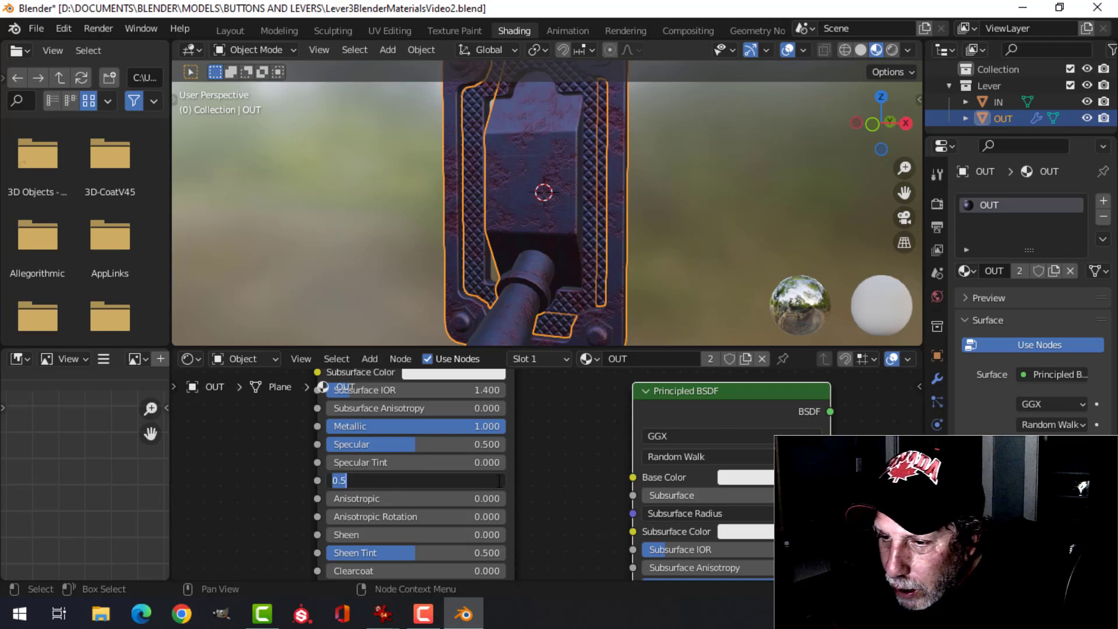
text(0.6)
key(Return)
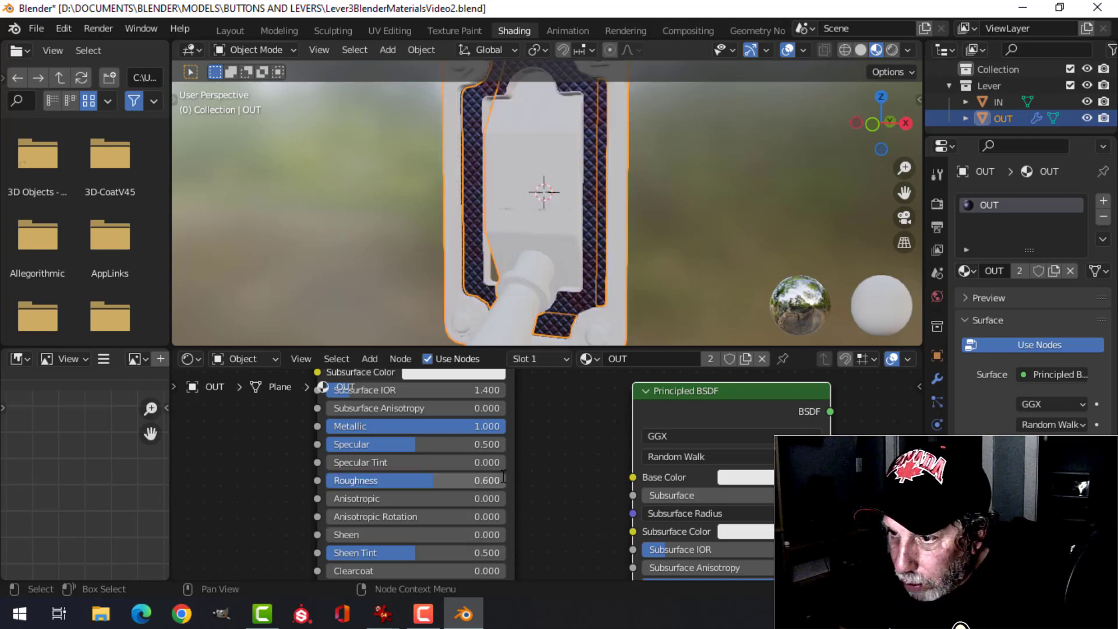
scroll(731, 536, down, 2)
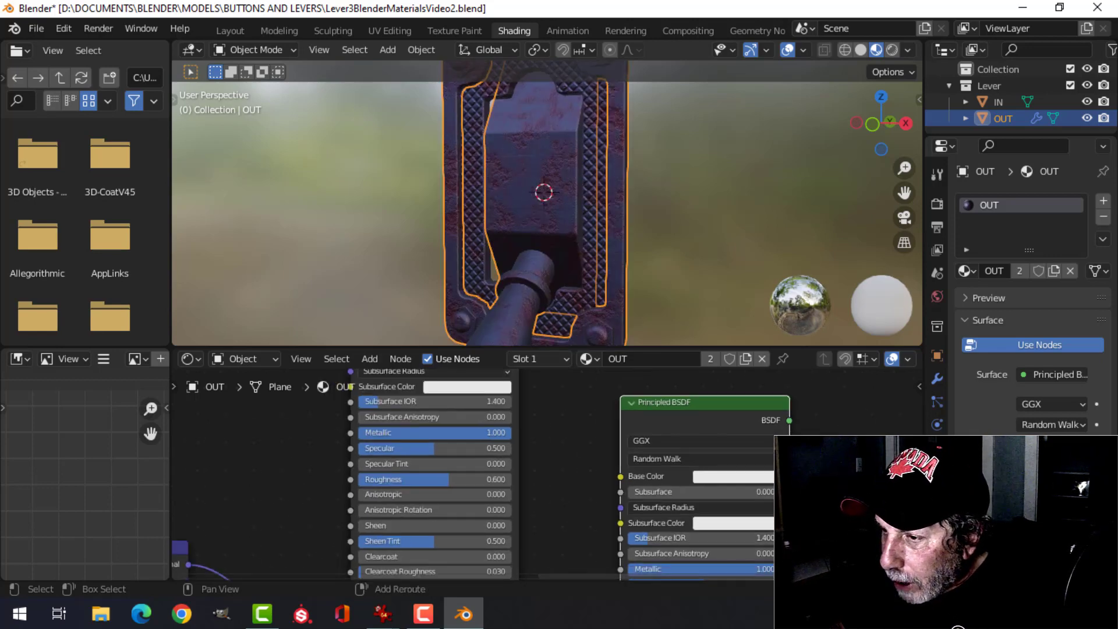
shift+middle_drag(820, 516, 764, 414)
click(650, 513)
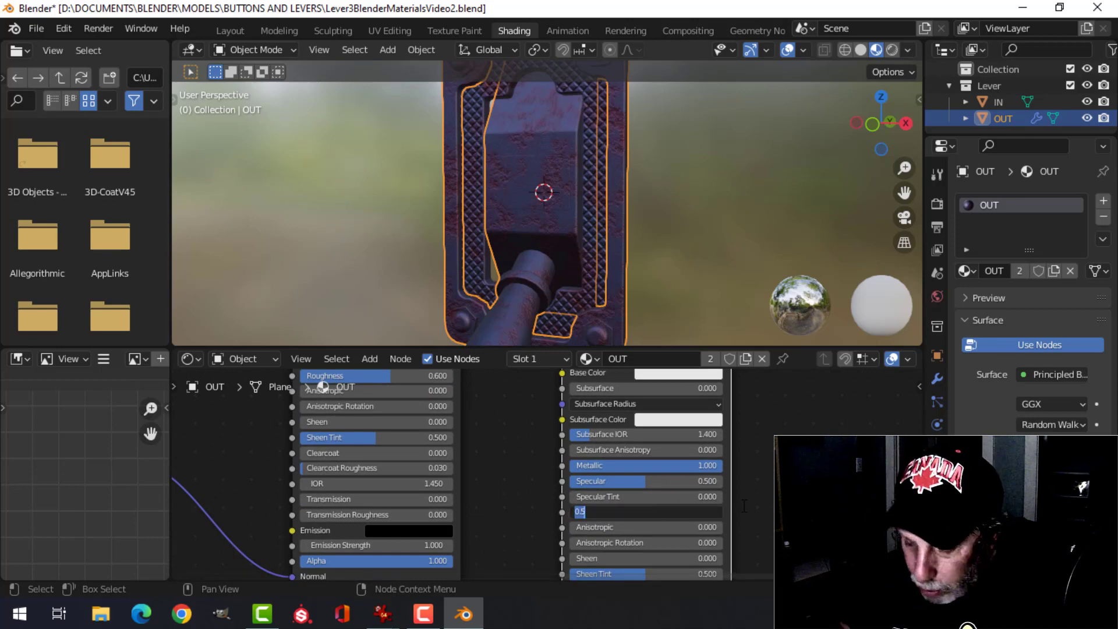
text(0.6)
key(Return)
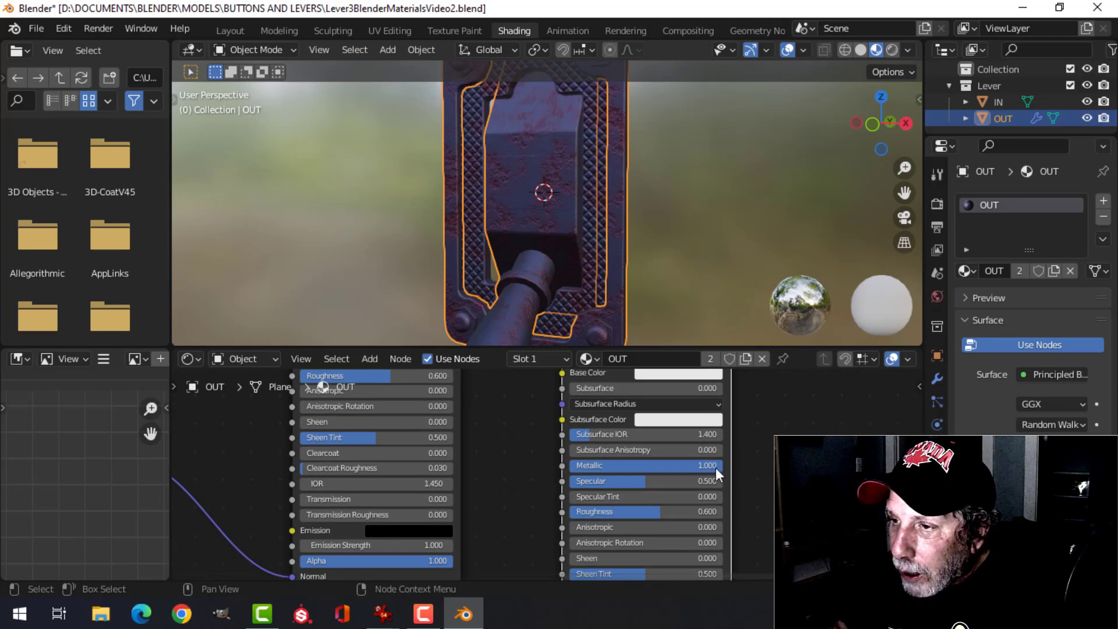
Step: With the OUT part selected, insert a Mix Shader on the link between the original Principled BSDF and the Material Output
click(589, 253)
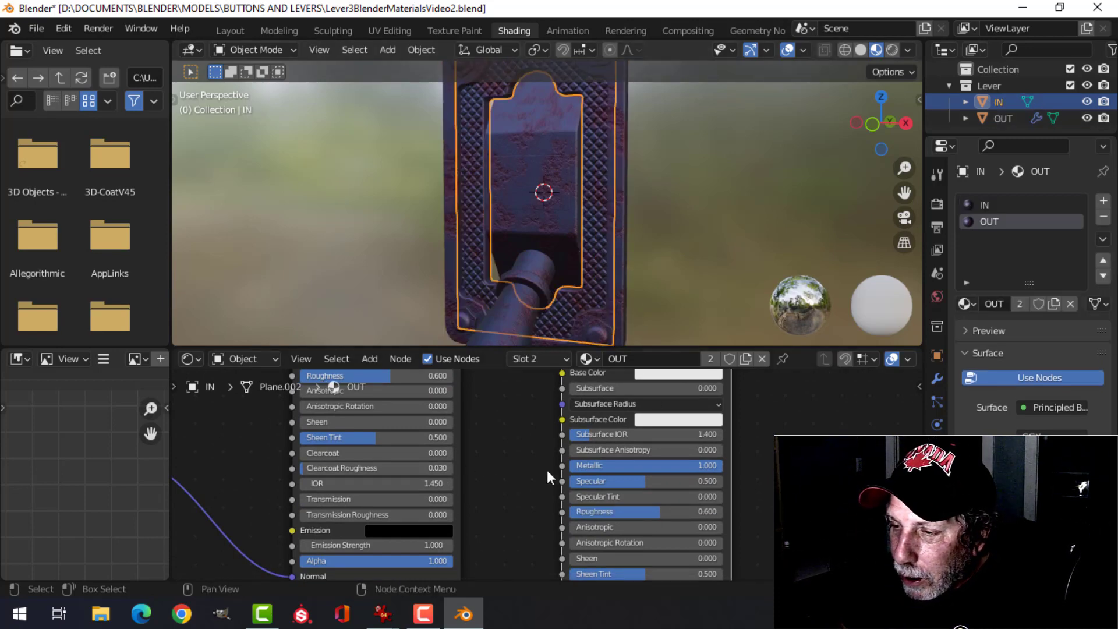
key(alt+a)
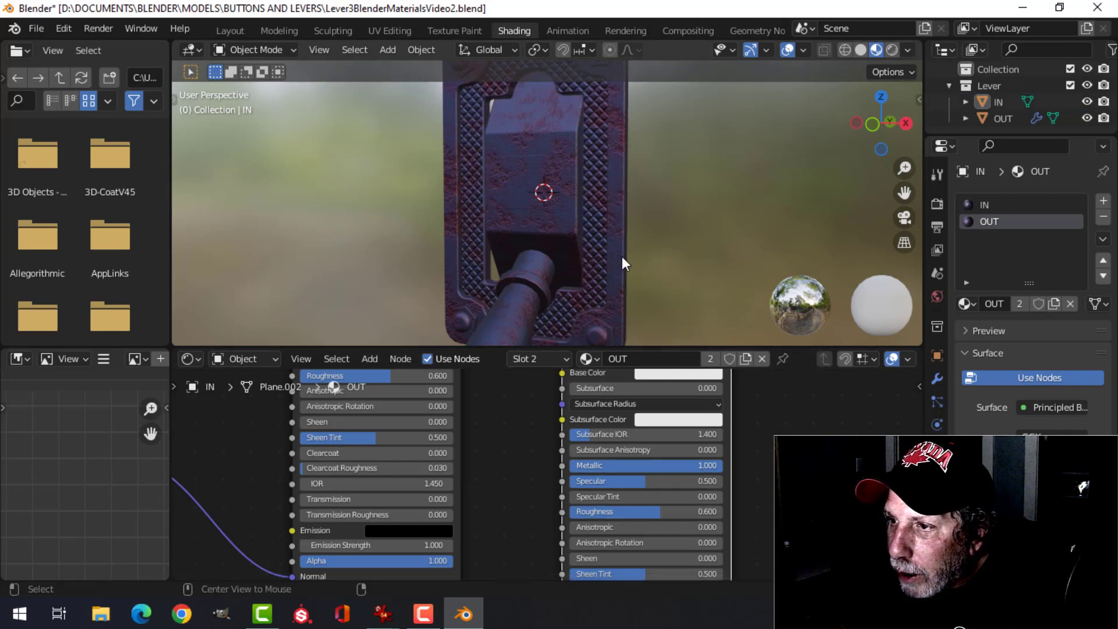
click(606, 217)
scroll(546, 474, down, 3)
middle_drag(790, 461, 644, 482)
scroll(682, 501, down, 3)
key(shift+a)
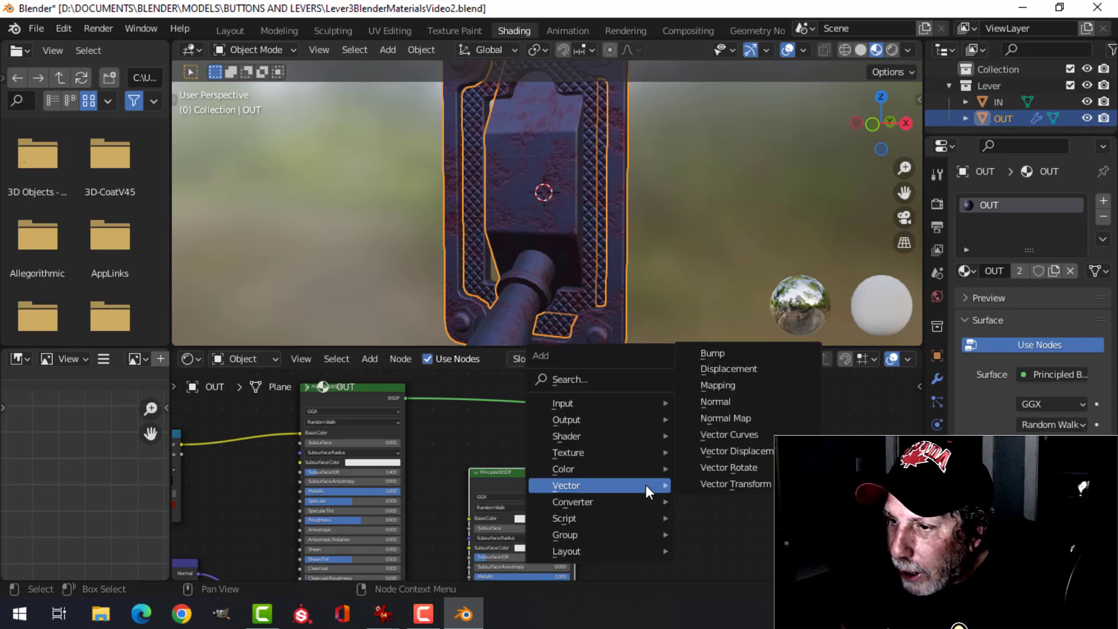
mouse_move(585, 437)
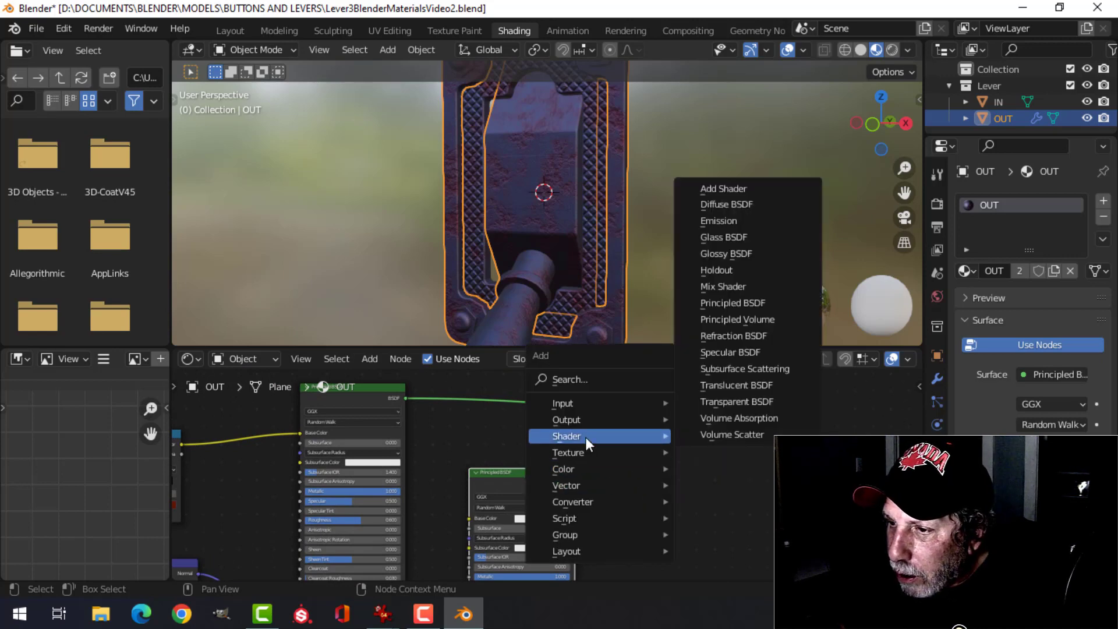
click(733, 282)
click(652, 406)
Step: Connect the duplicated Principled BSDF to the Mix Shader's first Shader input, with the original feeding the second
scroll(679, 463, up, 2)
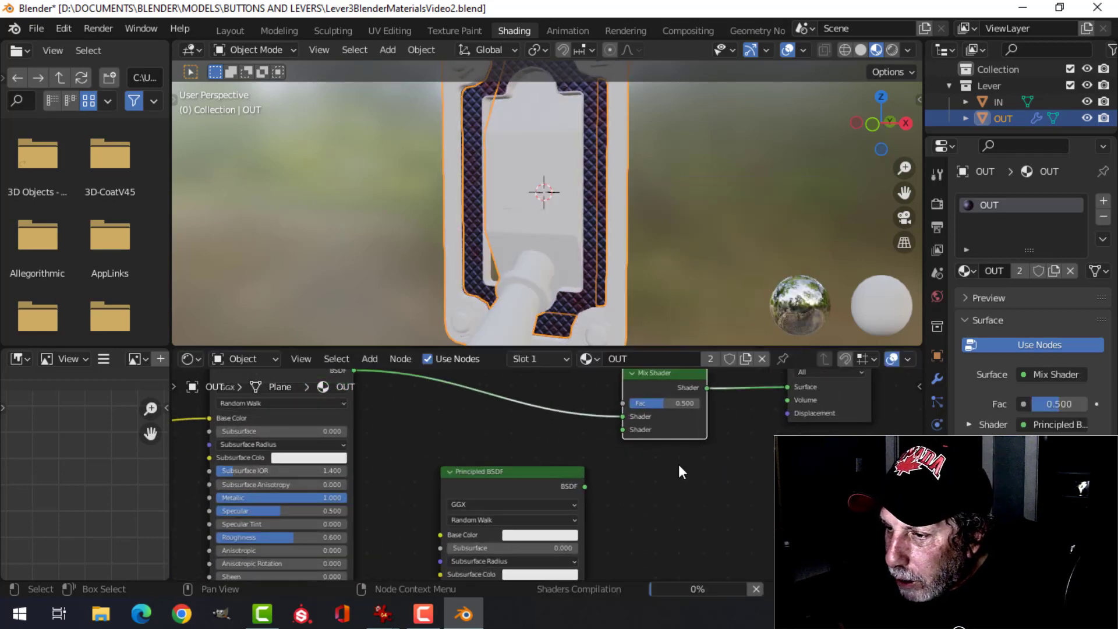
middle_drag(679, 464, 682, 448)
scroll(634, 460, up, 1)
drag(592, 469, 636, 488)
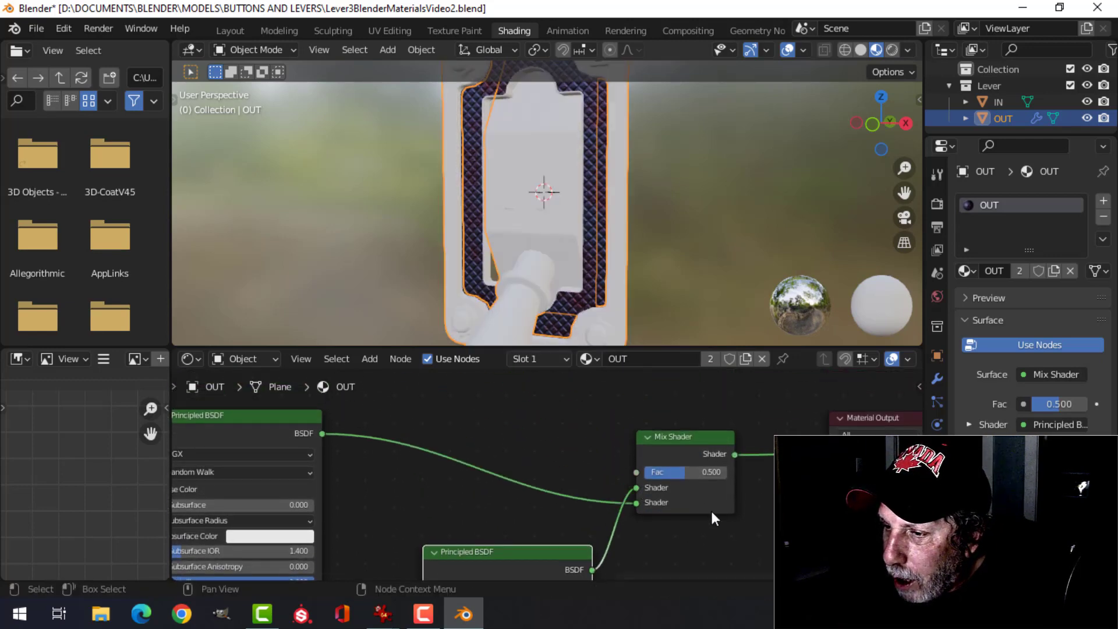
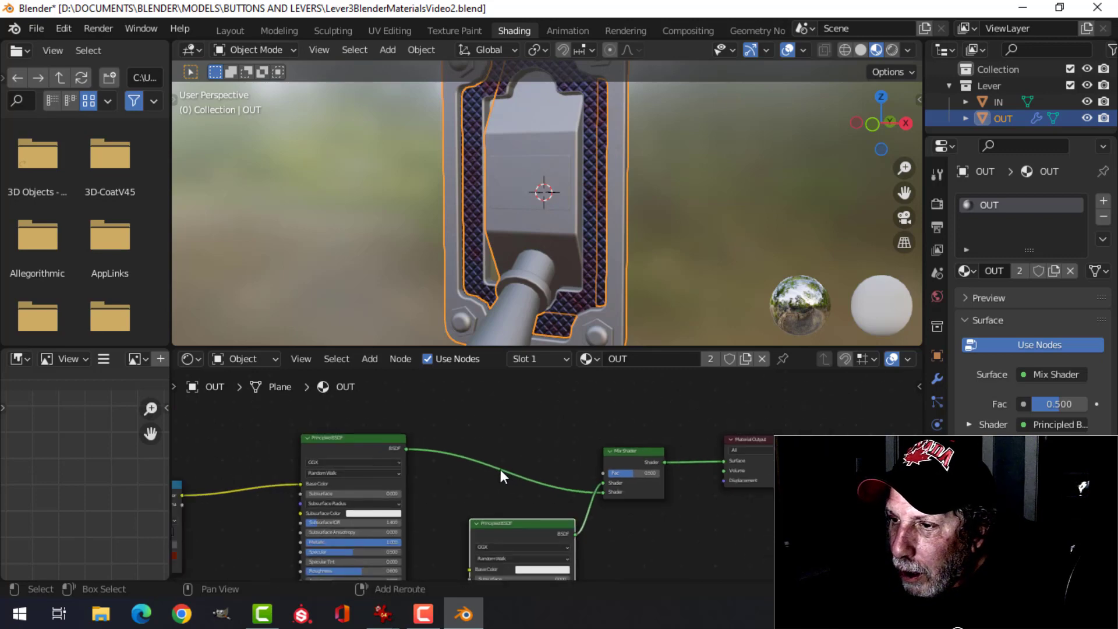
Step: Isolate the OUT part in local view and bring the lower ends of both Principled BSDF nodes into view
middle_drag(512, 468, 577, 376)
scroll(499, 457, down, 3)
middle_drag(522, 489, 547, 386)
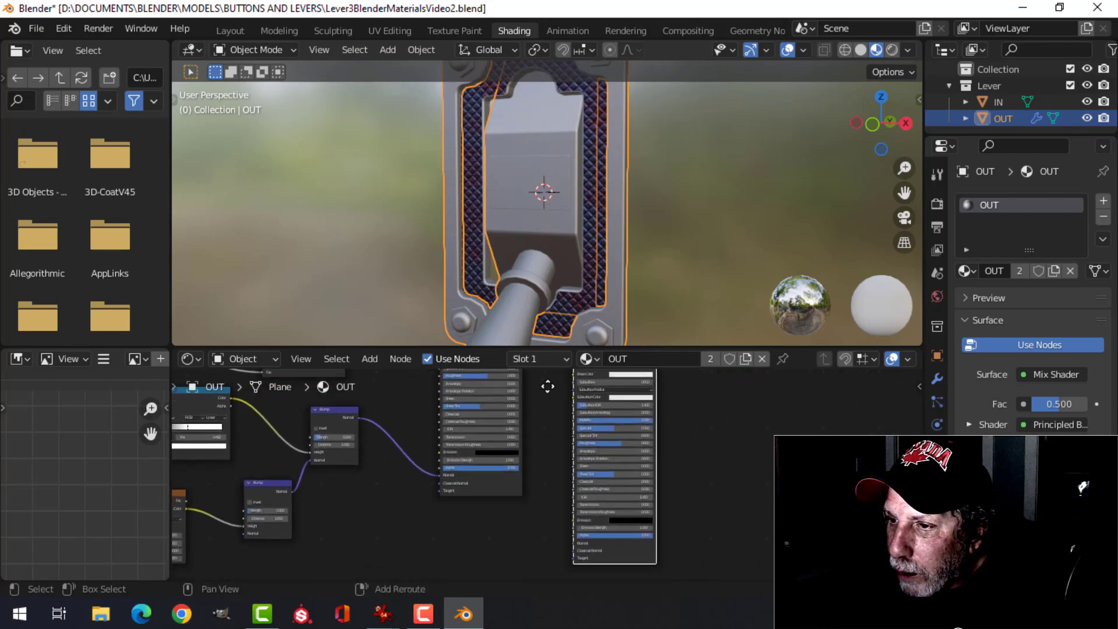
middle_drag(532, 468, 531, 533)
scroll(569, 441, up, 3)
scroll(533, 489, down, 2)
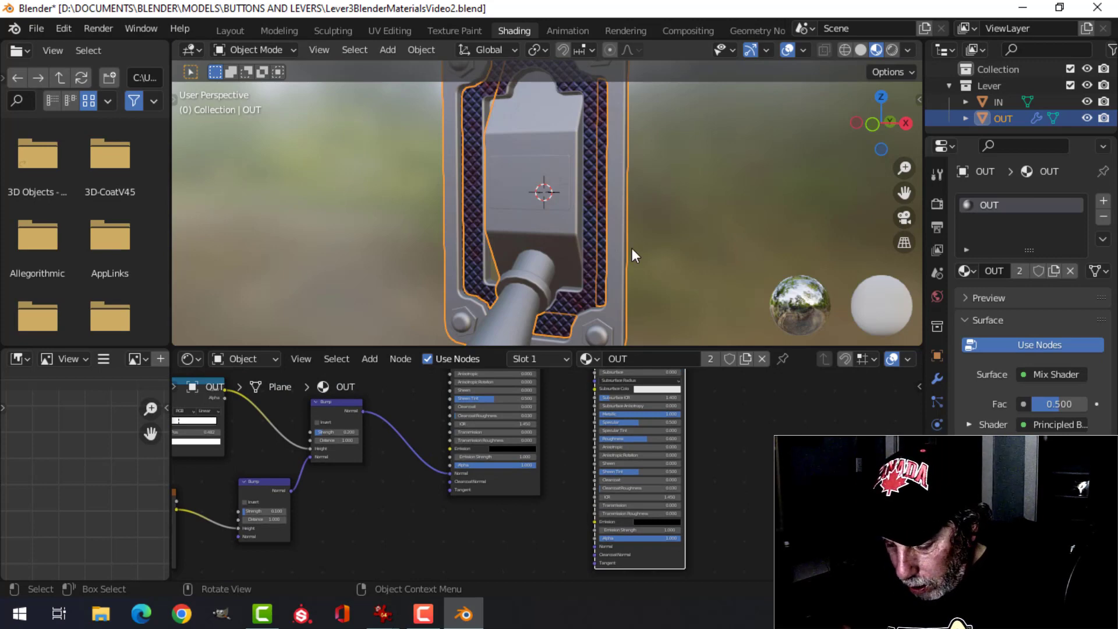
key(KP_Divide)
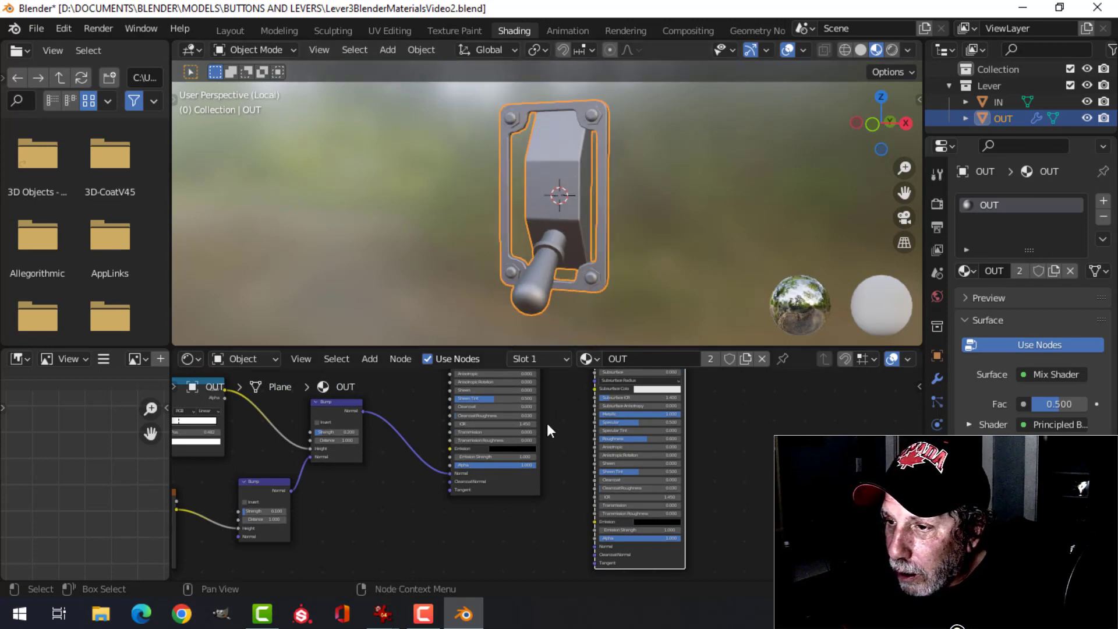
Step: Add an Image Texture node near the duplicated Principled BSDF, with Mapping and Texture Coordinate nodes attached to it
scroll(556, 492, up, 3)
scroll(553, 511, down, 3)
middle_drag(550, 529, 568, 473)
scroll(512, 498, up, 2)
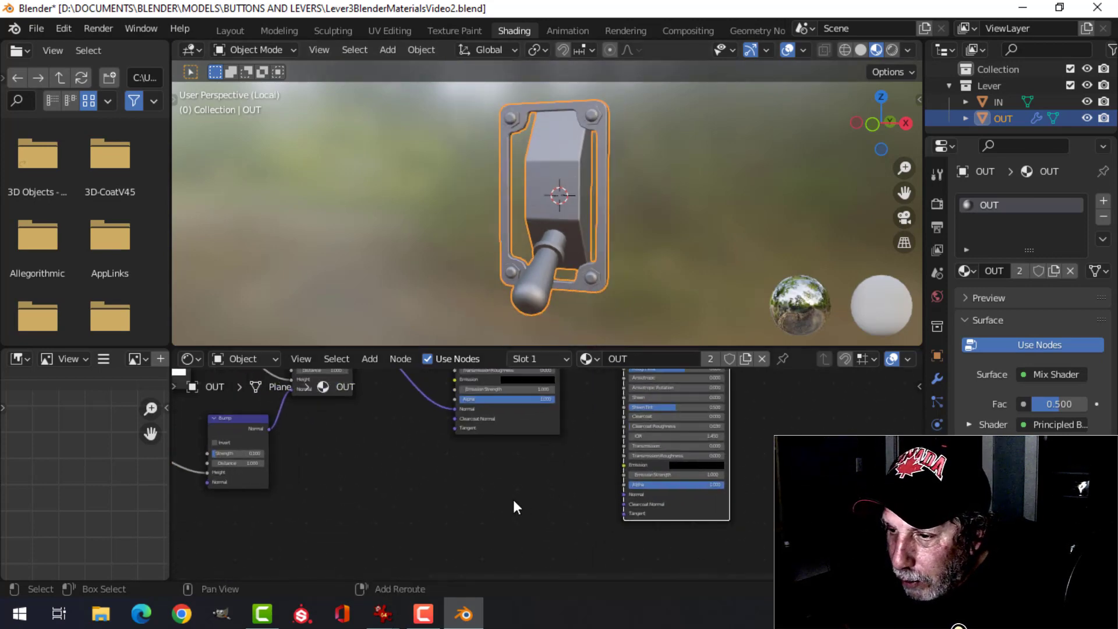
middle_drag(513, 500, 532, 489)
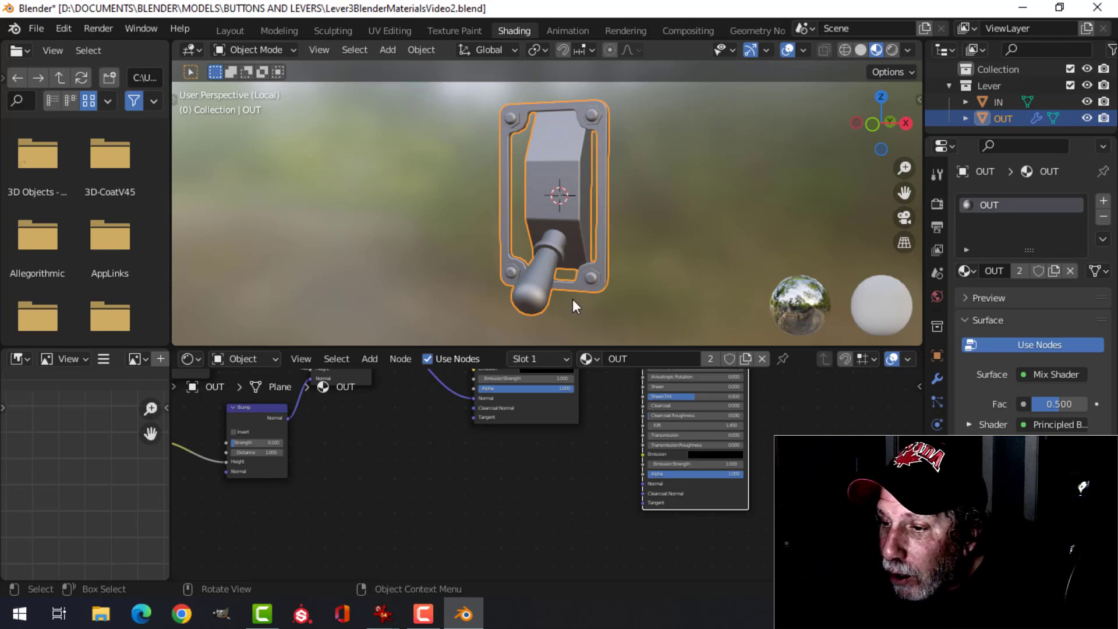
key(shift+a)
mouse_move(459, 480)
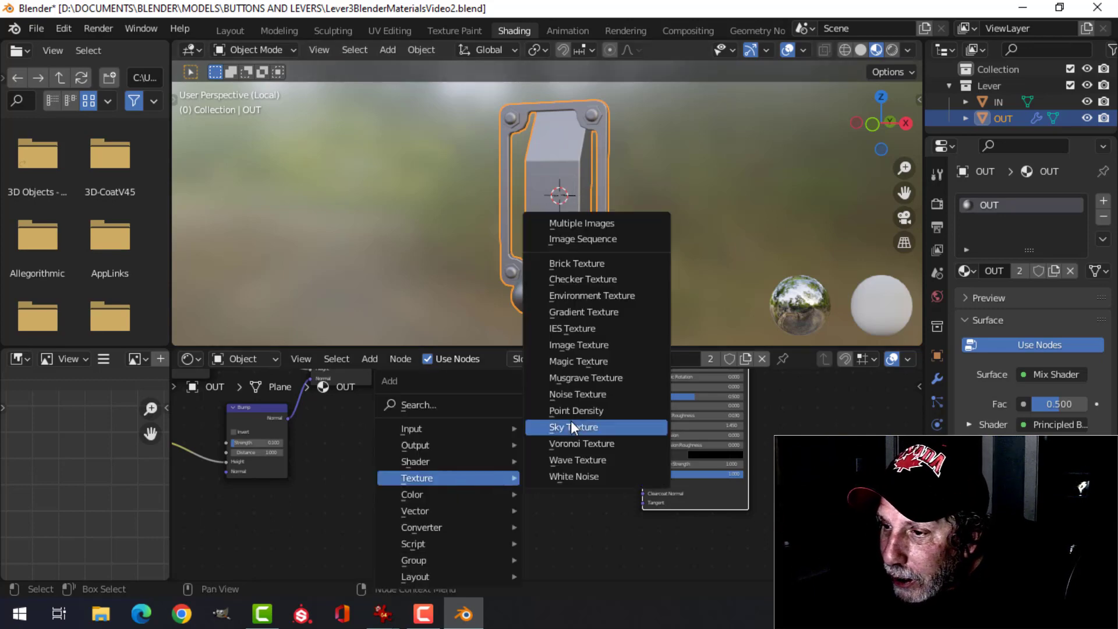
click(577, 345)
click(502, 466)
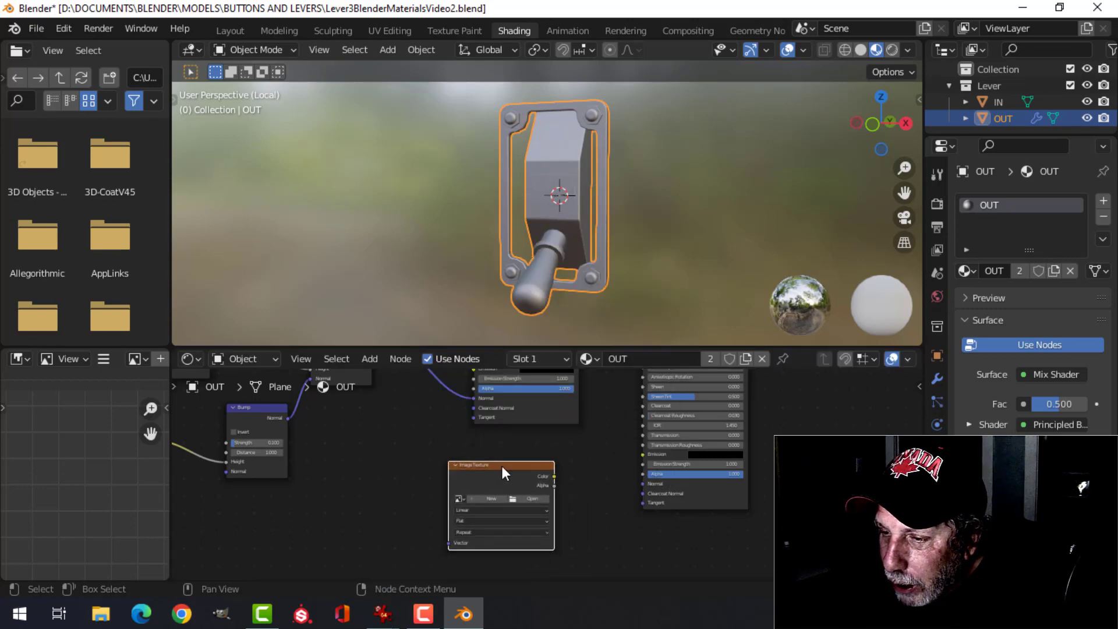
scroll(496, 463, up, 2)
key(ctrl+t)
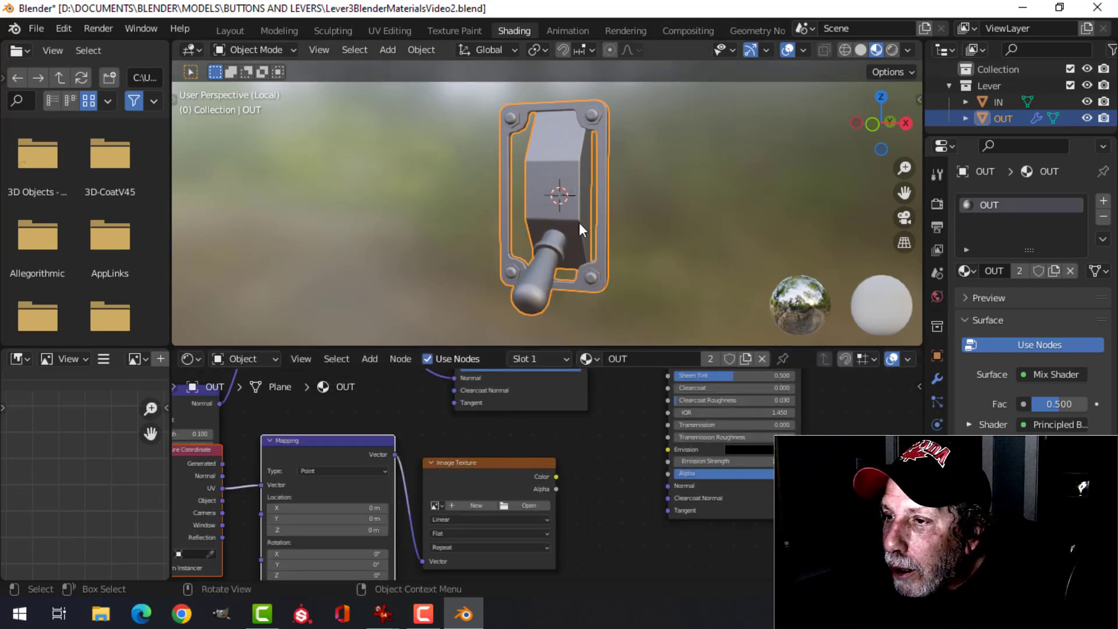
Step: Unwrap the rectangular panel face on the front of the OUT housing using Project from View in front view
middle_drag(564, 210, 593, 239)
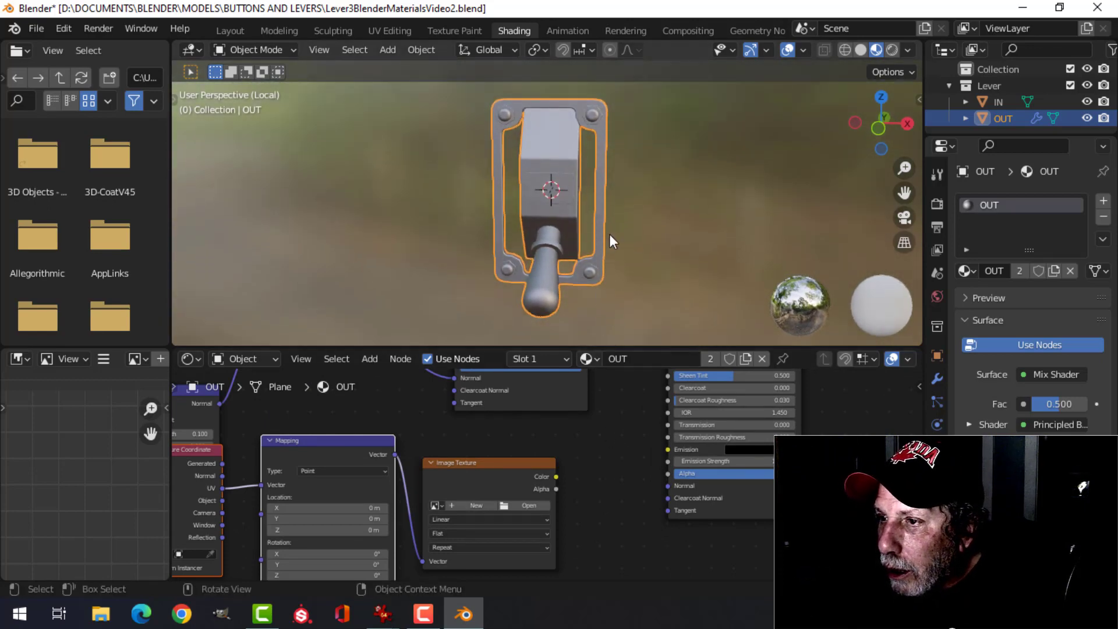
key(Tab)
scroll(558, 222, up, 4)
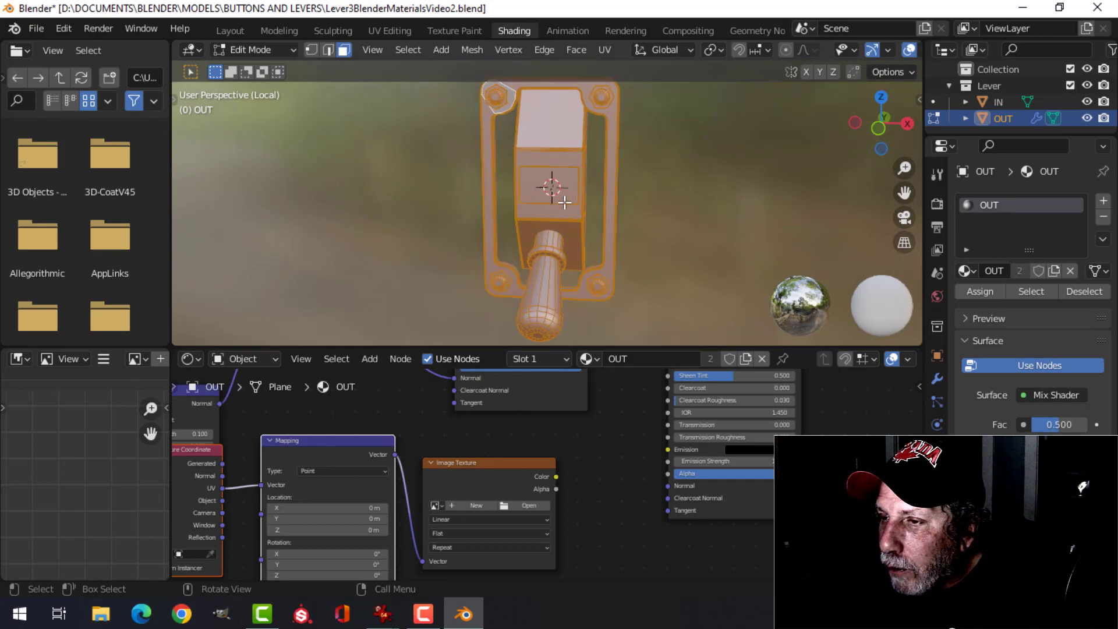
middle_drag(557, 232, 567, 227)
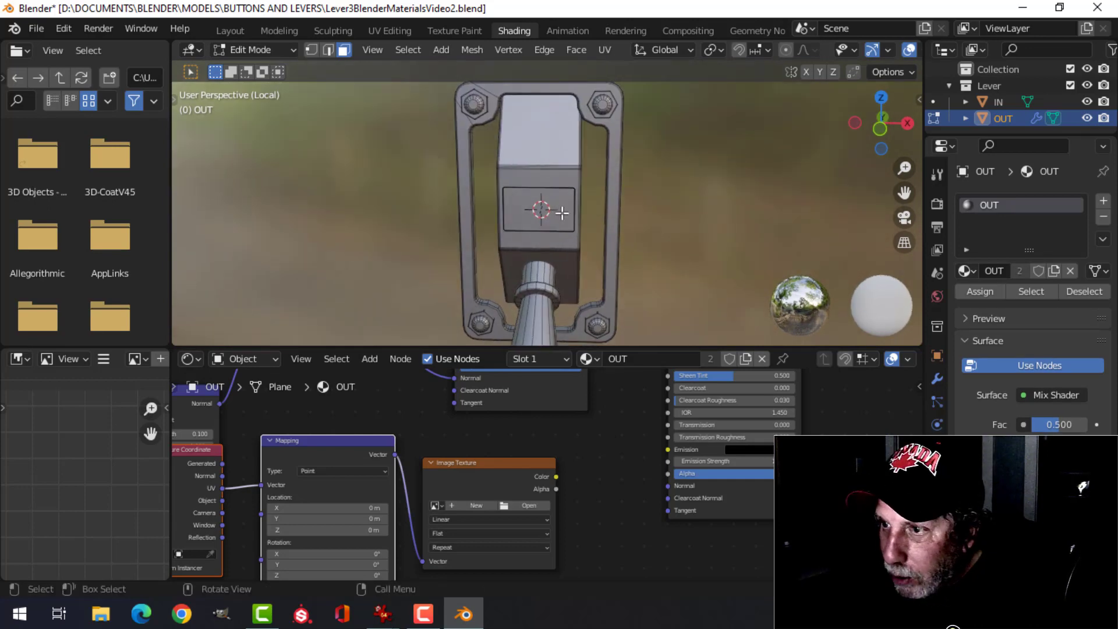
click(562, 213)
key(KP_1)
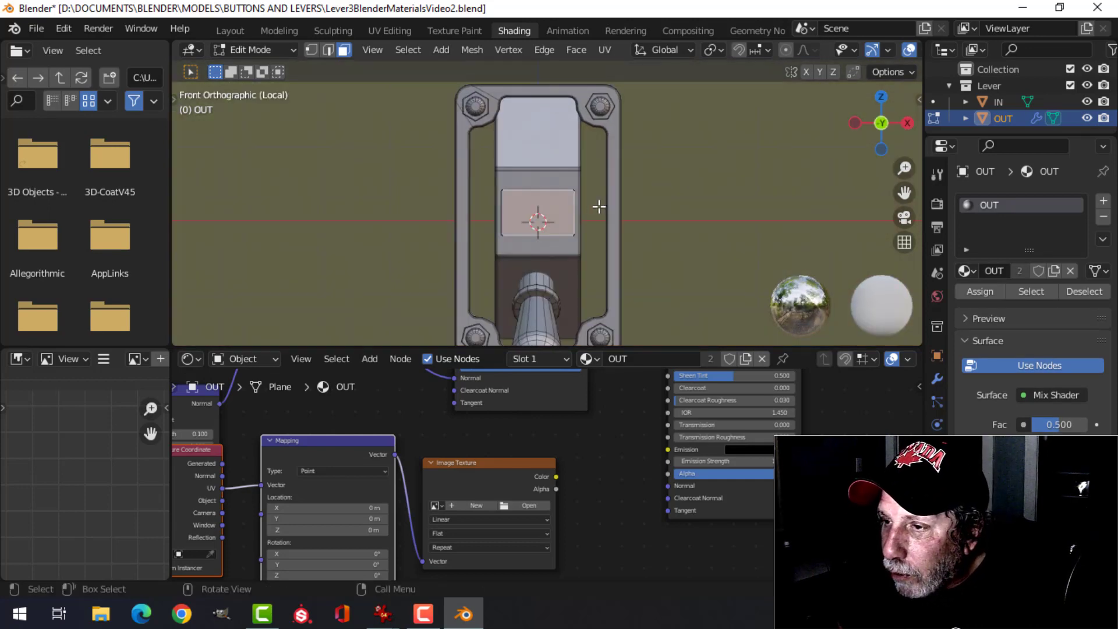
scroll(599, 206, up, 3)
key(u)
click(598, 205)
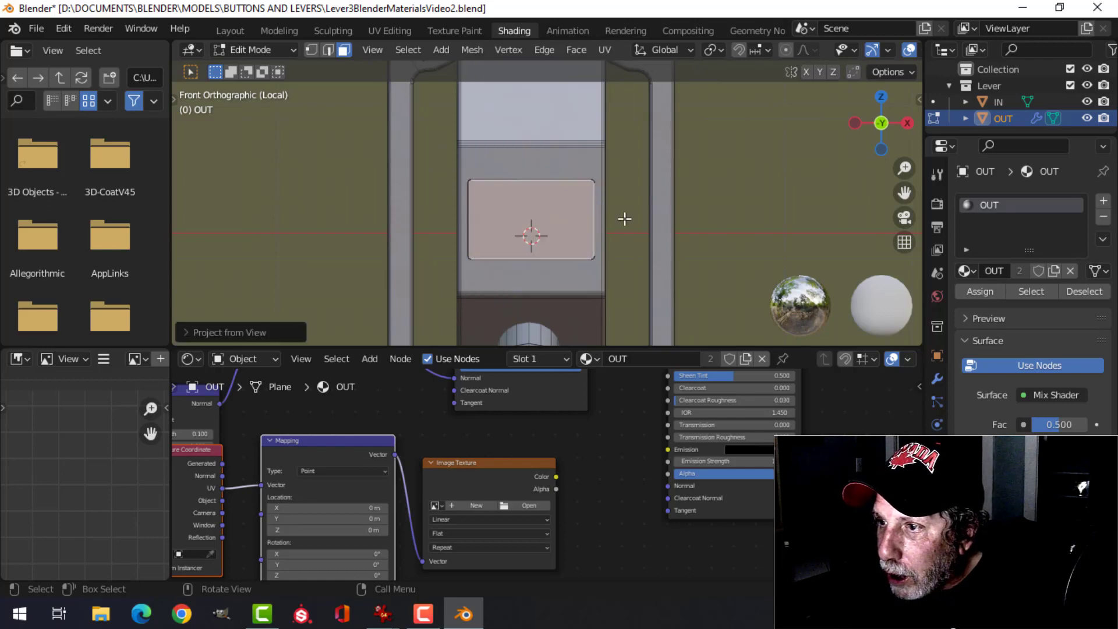
key(Tab)
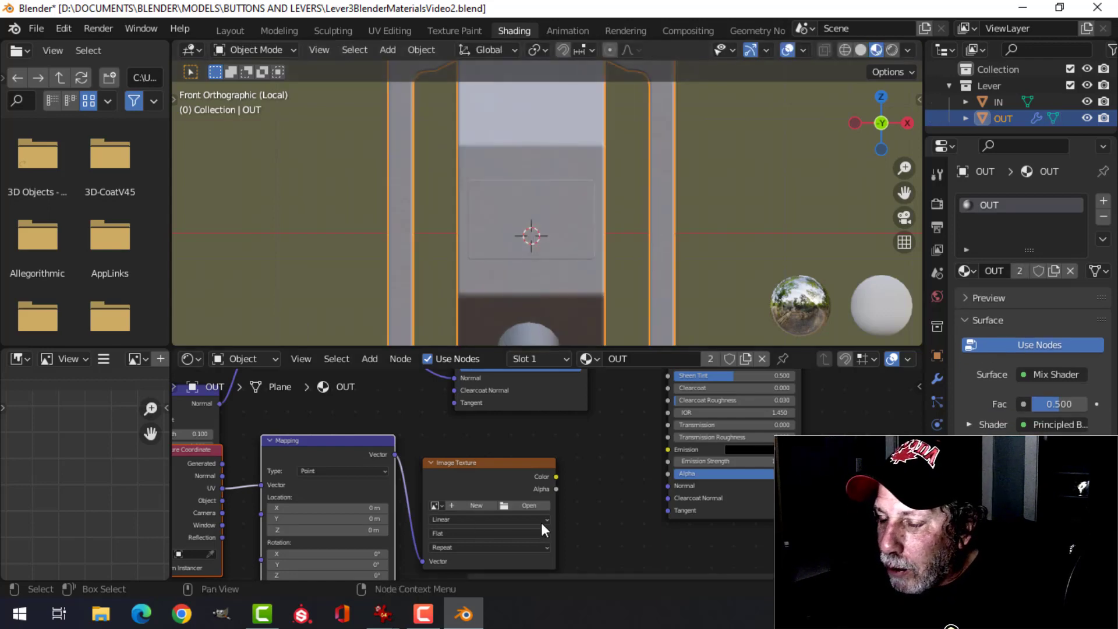
Step: Move the Texture Coordinate, Mapping and Image Texture nodes together down and away from the original Bump node
scroll(597, 499, down, 3)
scroll(596, 500, down, 3)
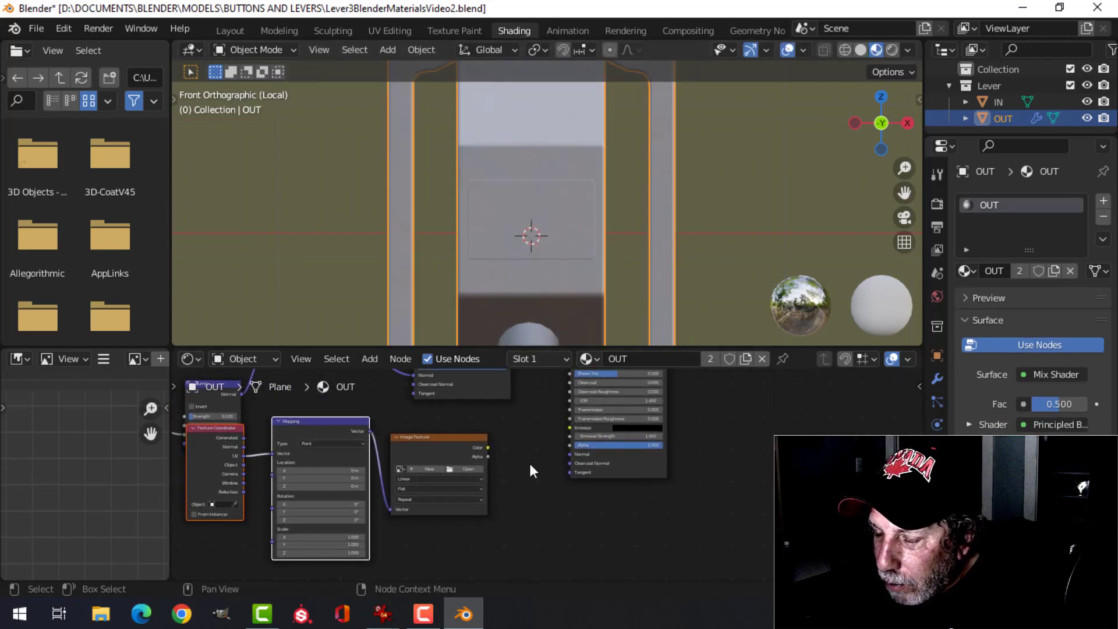
middle_drag(537, 470, 579, 489)
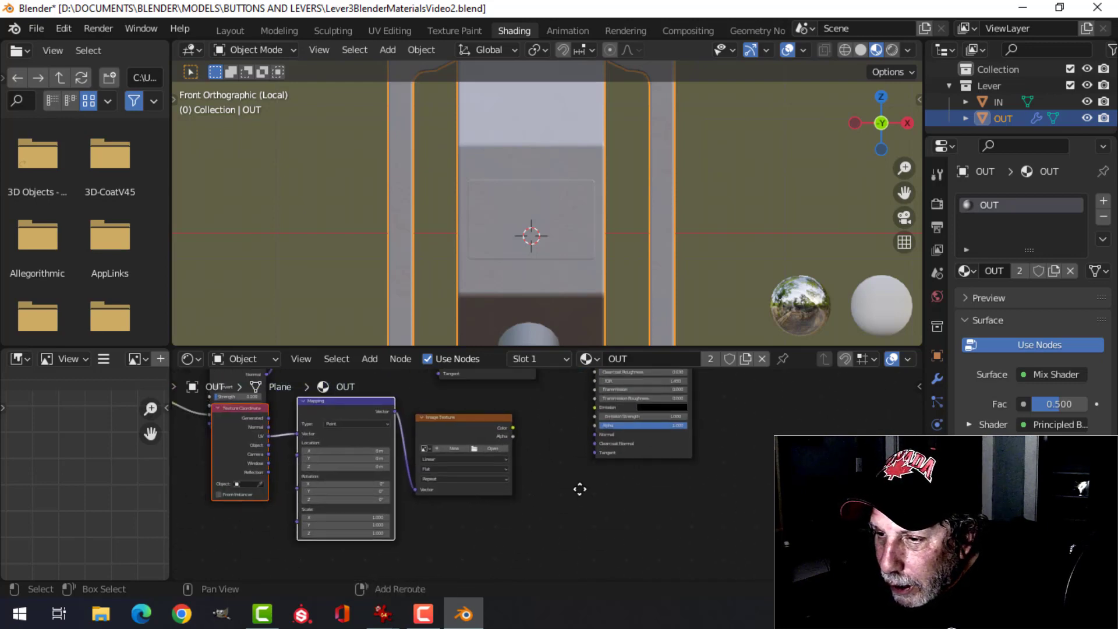
scroll(370, 464, up, 2)
drag(266, 457, 579, 503)
key(g)
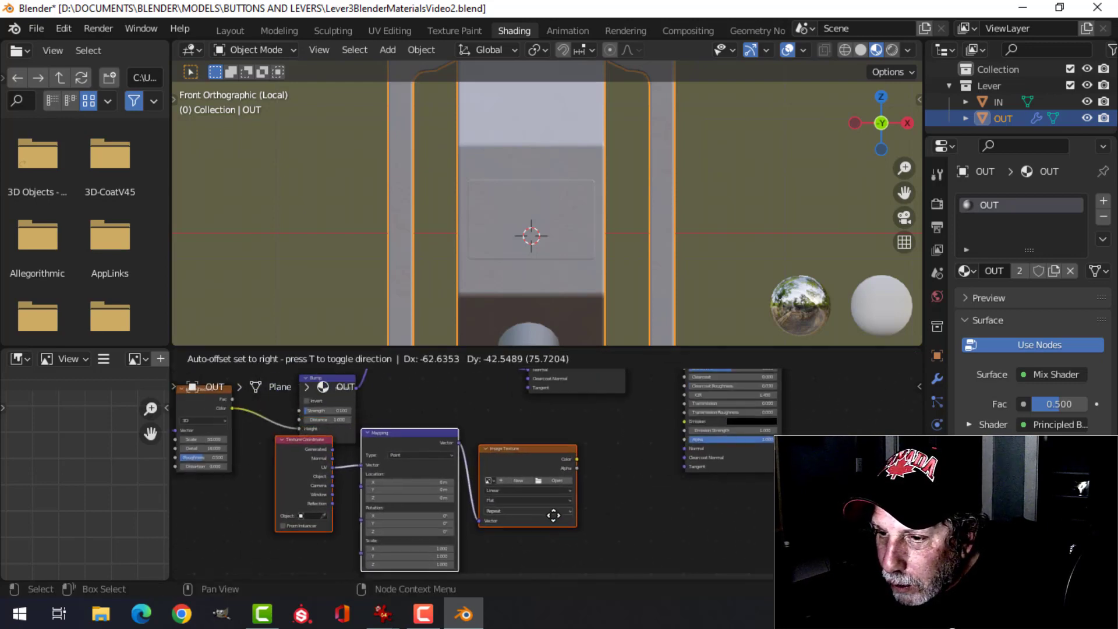
click(492, 532)
Step: Add a Bump node beside the Image Texture and connect the texture's Color output to the Bump's Height
middle_drag(574, 458, 514, 389)
scroll(501, 434, up, 2)
middle_drag(505, 444, 466, 526)
key(shift+a)
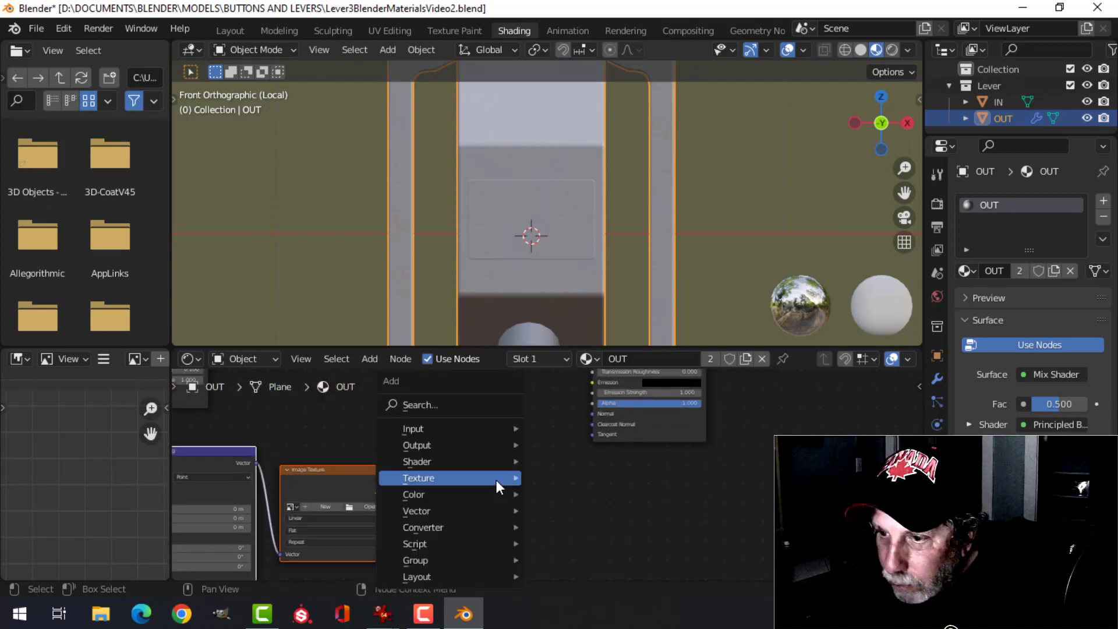
mouse_move(477, 509)
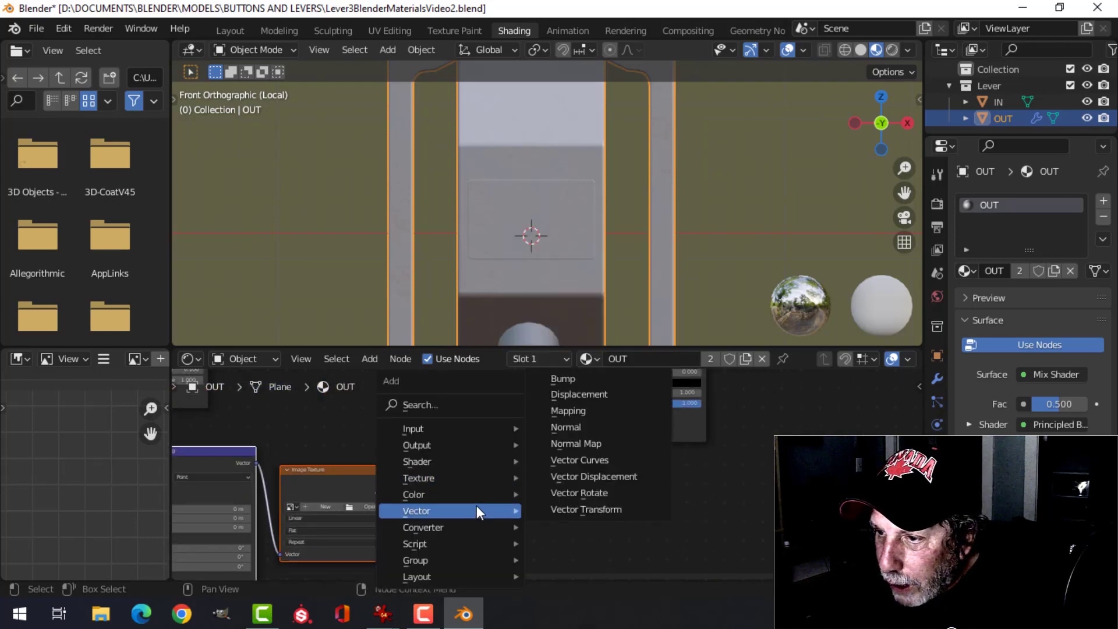
click(567, 380)
click(443, 457)
scroll(443, 457, up, 2)
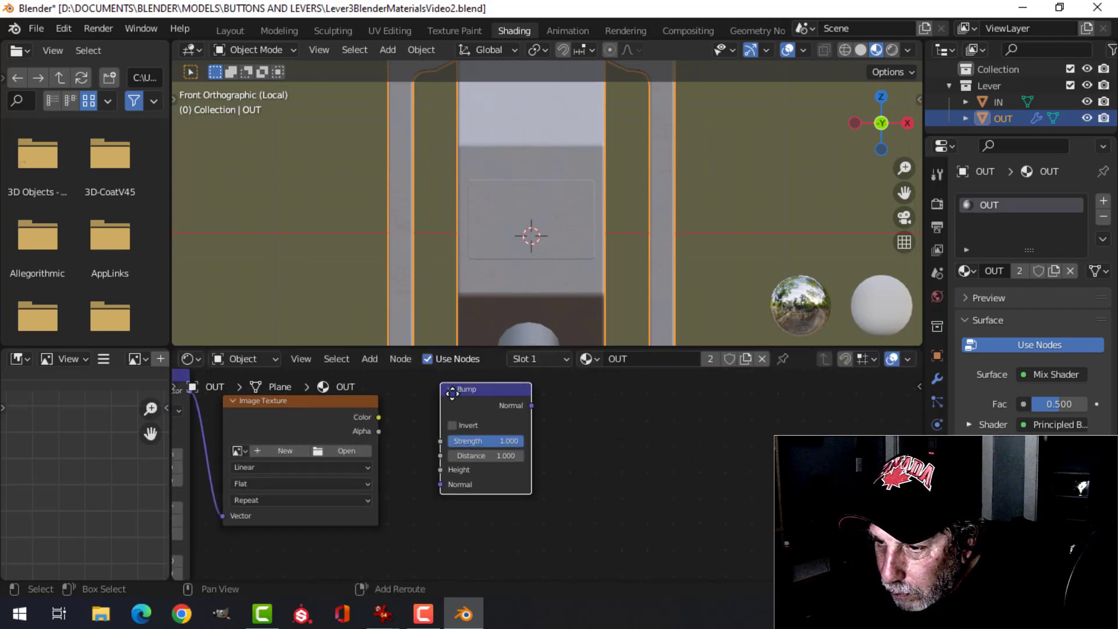
drag(379, 415, 445, 467)
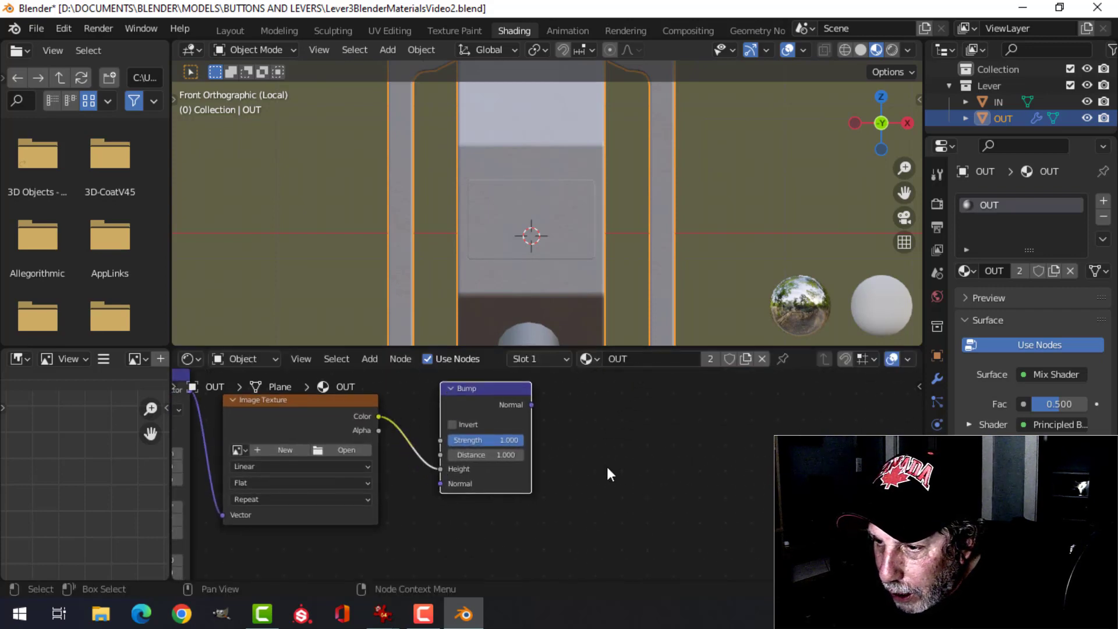
Step: Connect the new Bump node's Normal output to the duplicated Principled BSDF's Normal input
scroll(607, 460, down, 4)
middle_drag(605, 453, 513, 504)
scroll(497, 481, up, 3)
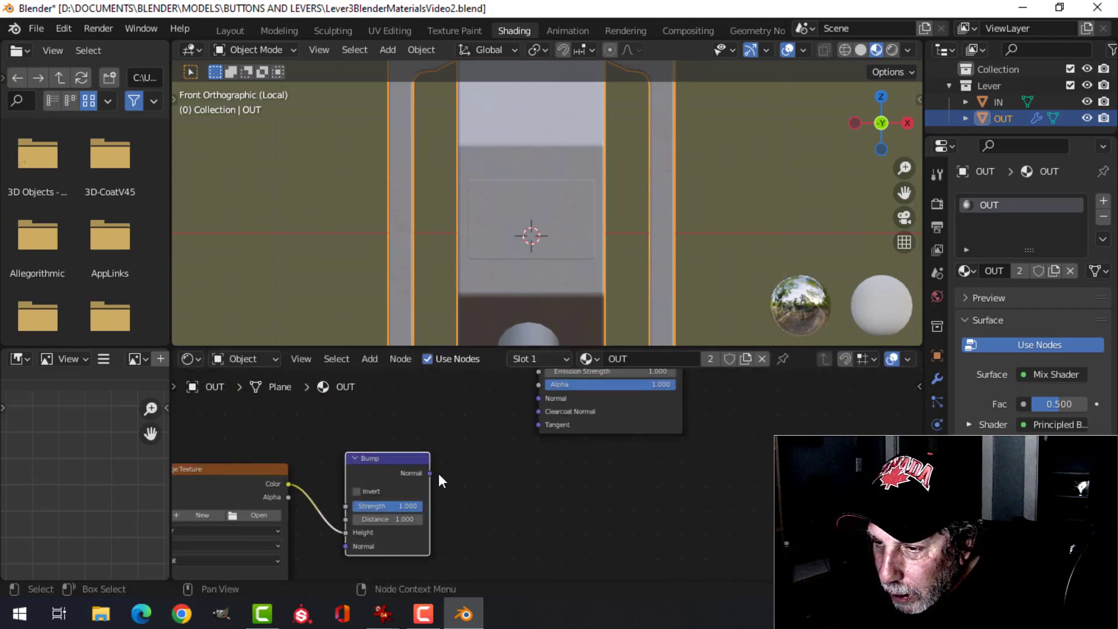
drag(431, 474, 539, 412)
Step: Load OFF.png from the LABELS AND DECALS folder into the Image Texture node
scroll(518, 486, down, 3)
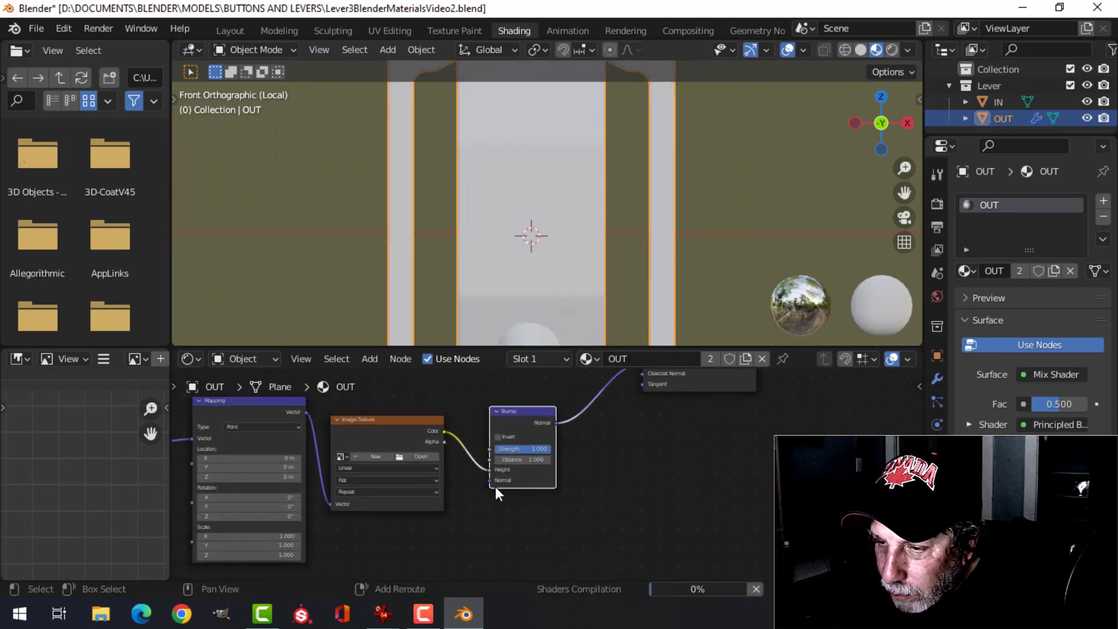
scroll(496, 487, up, 3)
middle_drag(489, 488, 525, 490)
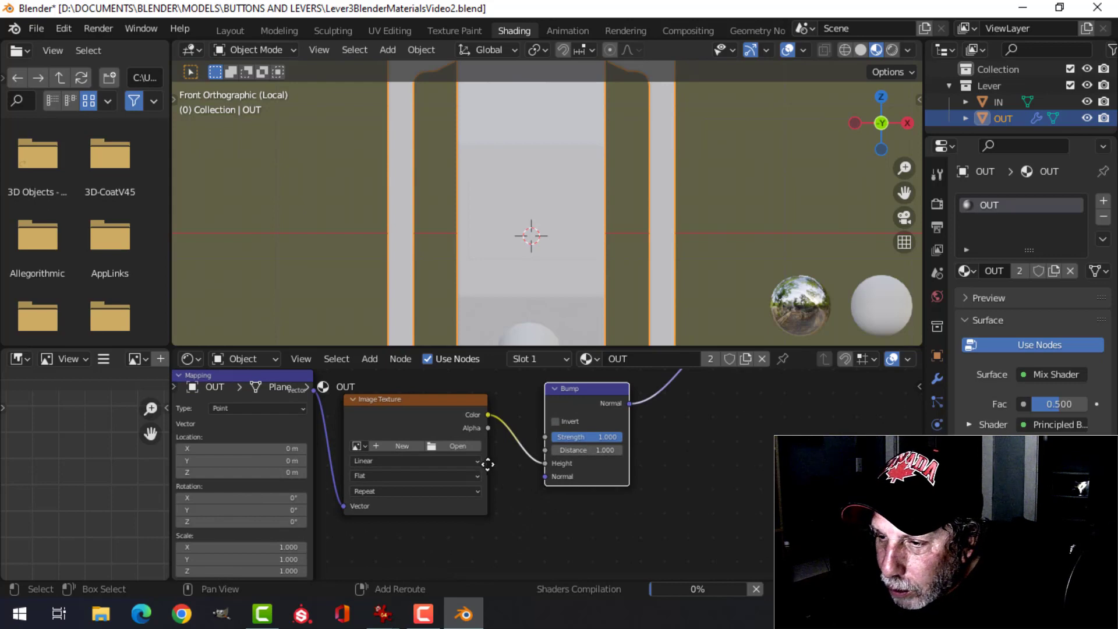
scroll(503, 483, up, 2)
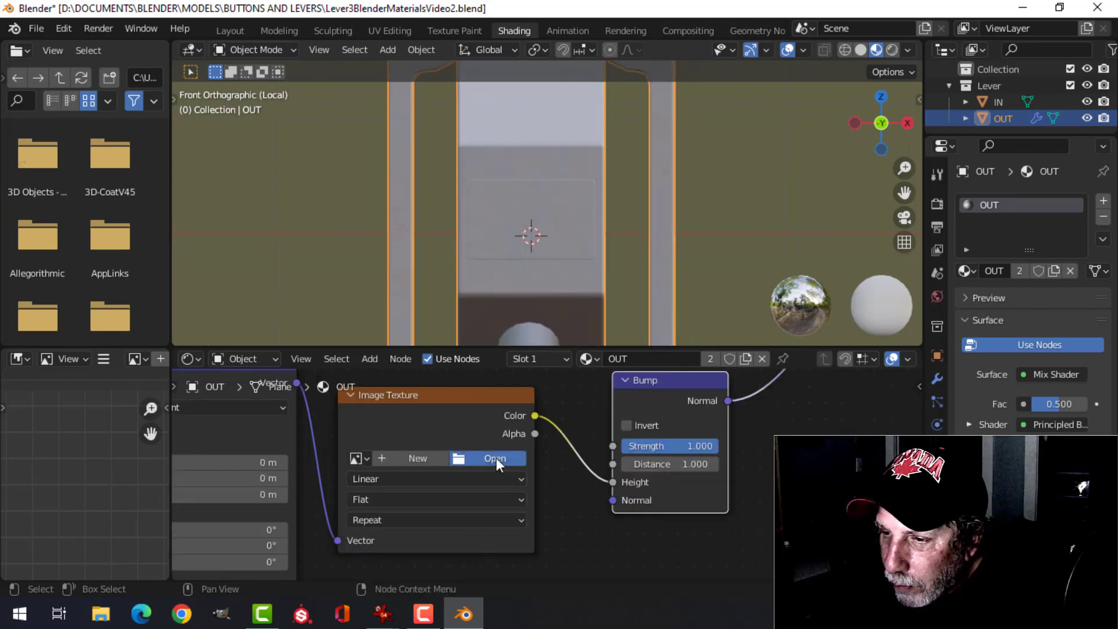
click(487, 457)
click(211, 484)
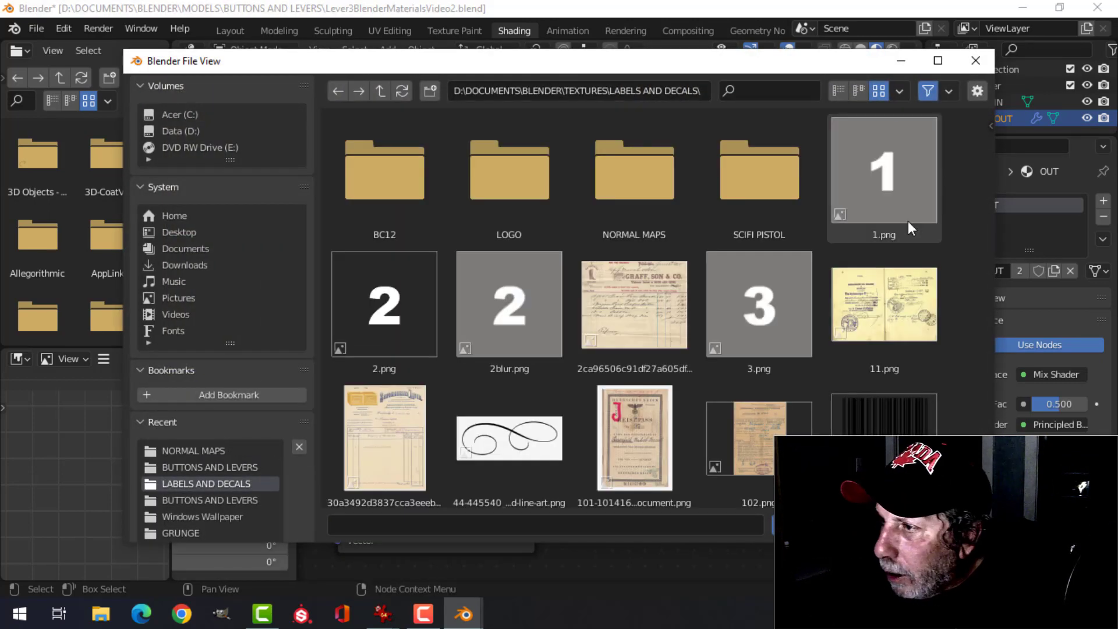
drag(986, 135, 970, 364)
click(772, 374)
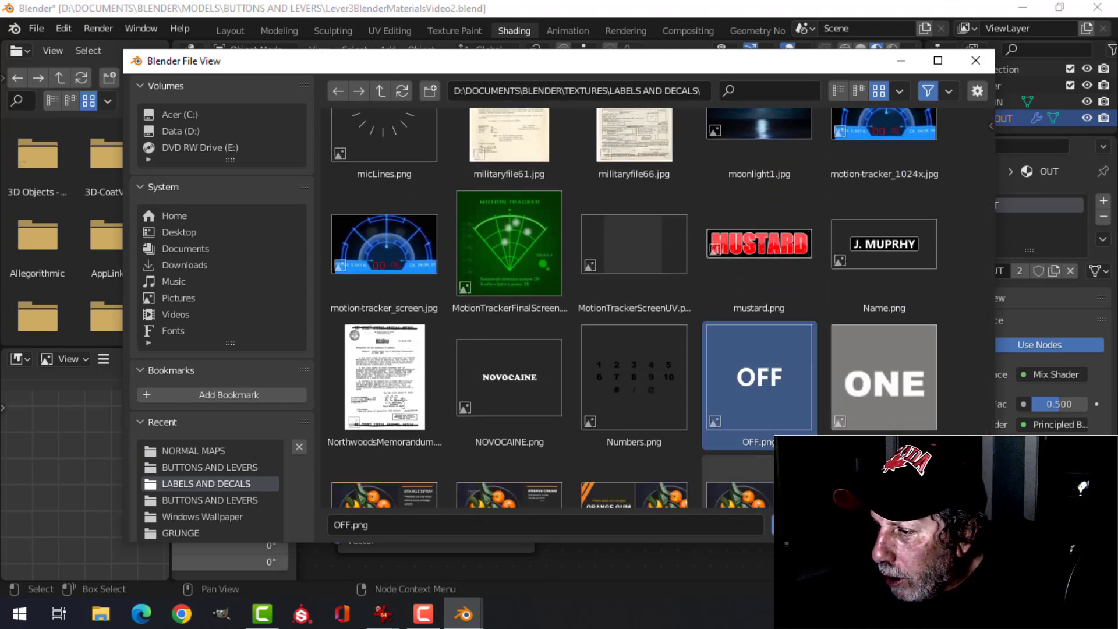
click(815, 524)
Step: Connect the OFF.png texture's Color output to the Base Color of the duplicated Principled BSDF
scroll(768, 457, down, 4)
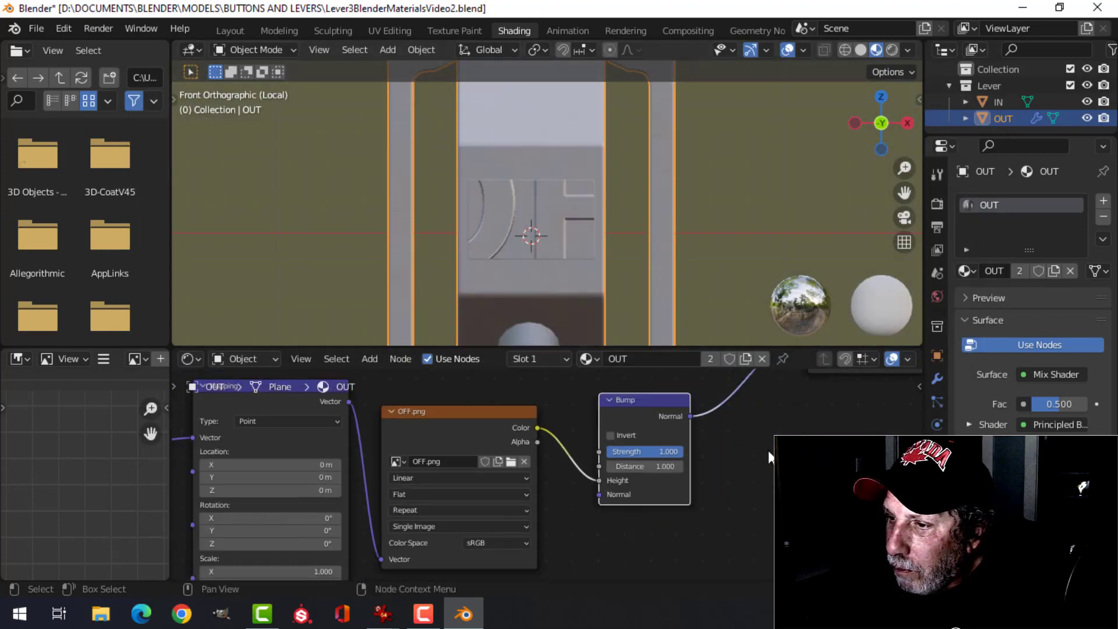
middle_drag(768, 452, 662, 564)
scroll(686, 497, down, 2)
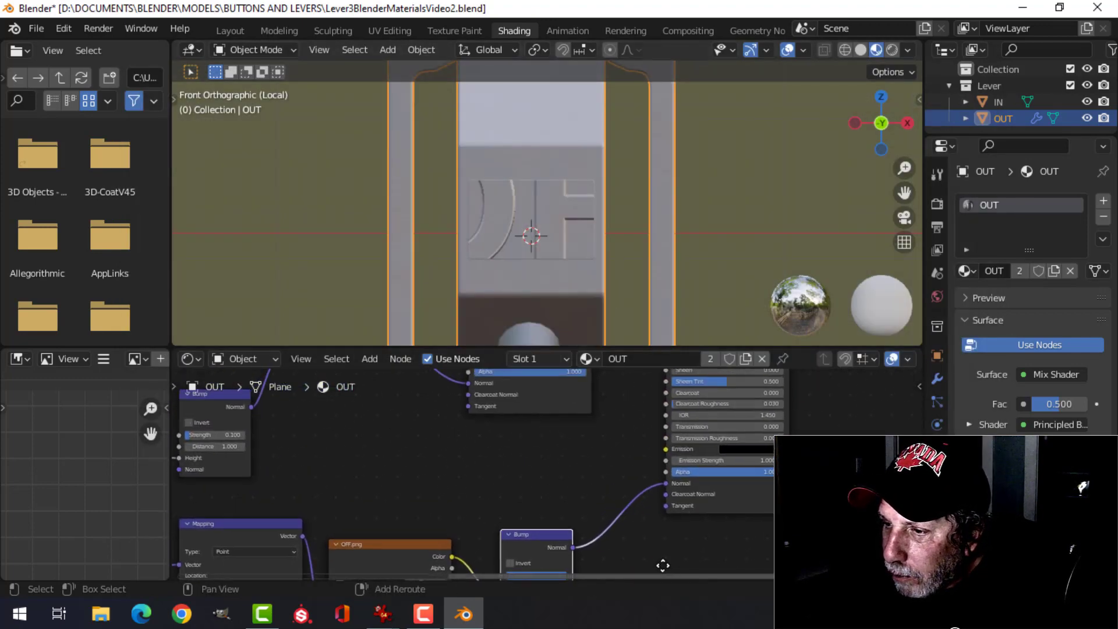
scroll(648, 498, down, 4)
middle_drag(613, 458, 611, 511)
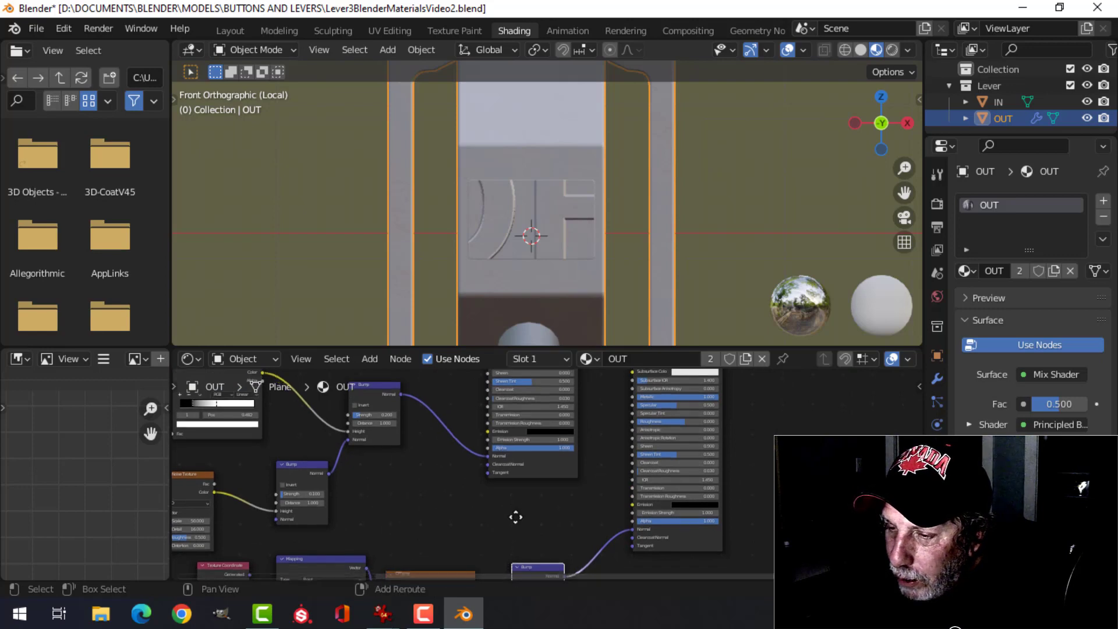
shift+scroll(506, 524, down, 3)
drag(475, 535, 635, 504)
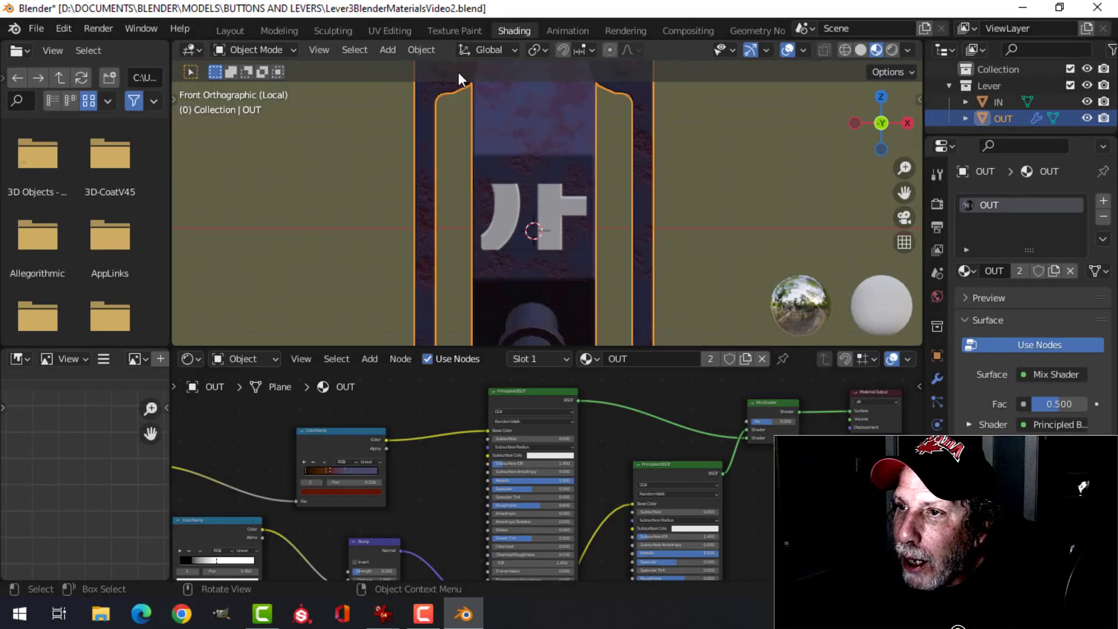
Step: Switch to the UV Editing workspace and show OFF.png behind the panel face's UVs
click(390, 30)
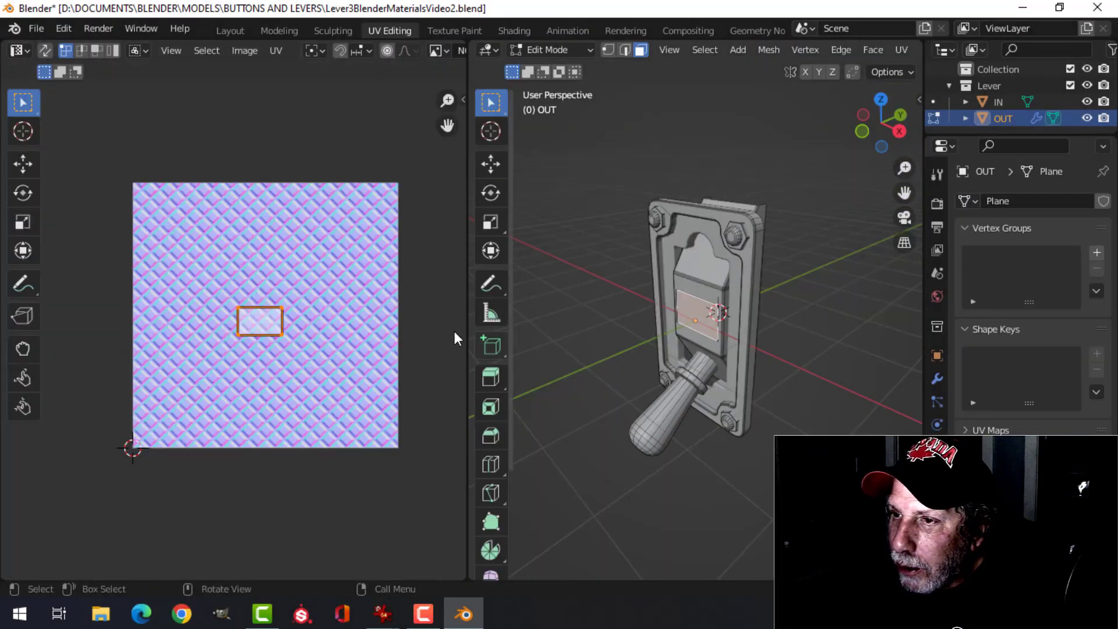
scroll(781, 292, up, 3)
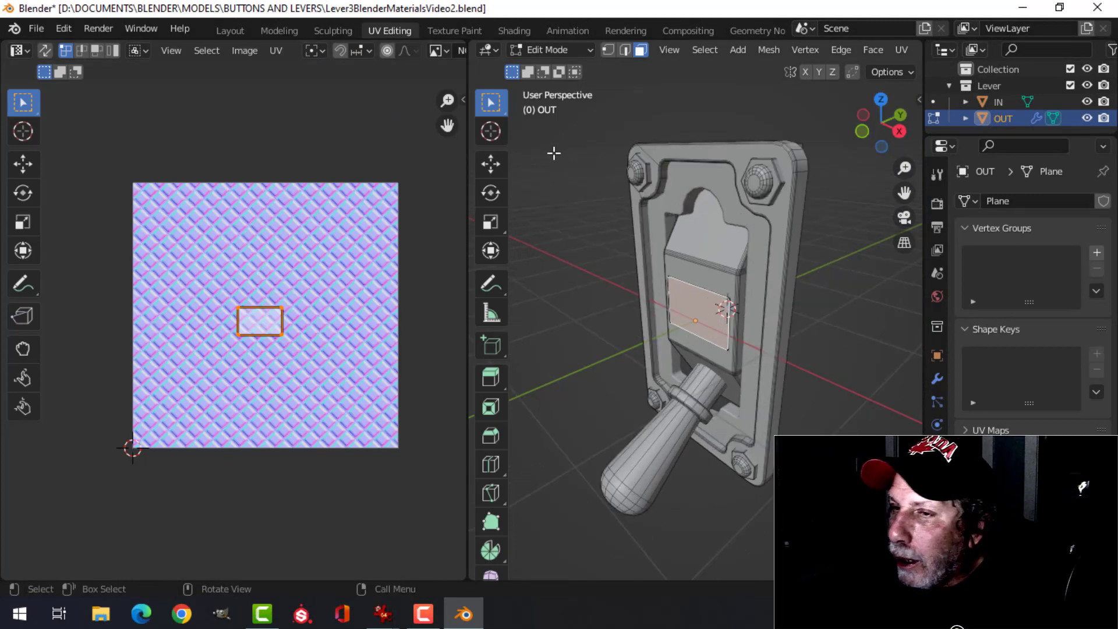
scroll(321, 53, down, 5)
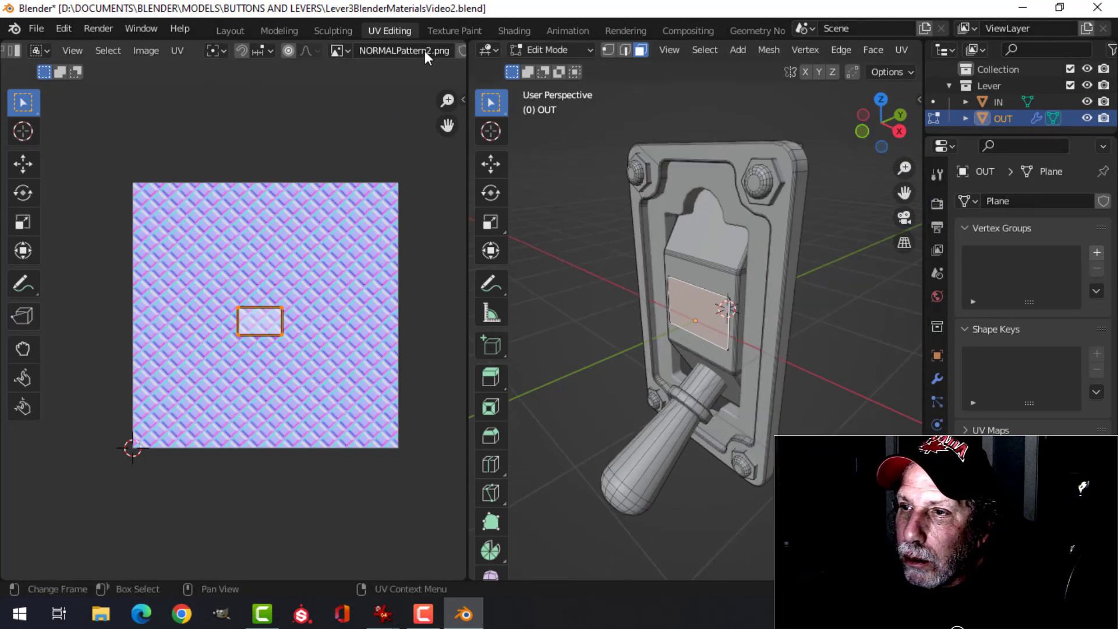
click(342, 51)
click(374, 91)
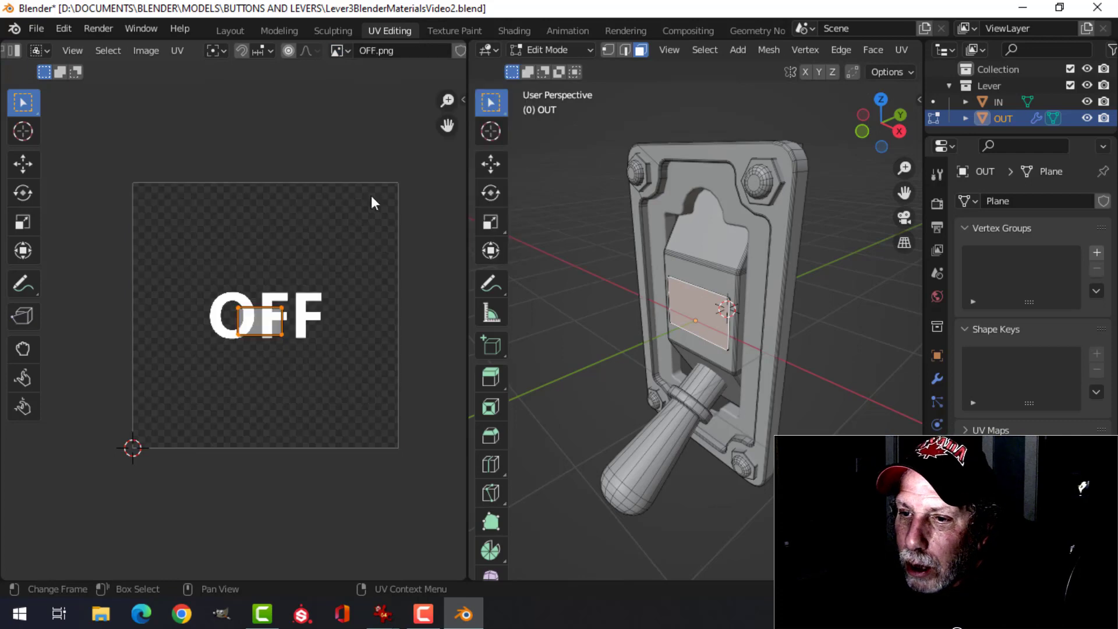
scroll(332, 349, up, 2)
scroll(344, 334, down, 1)
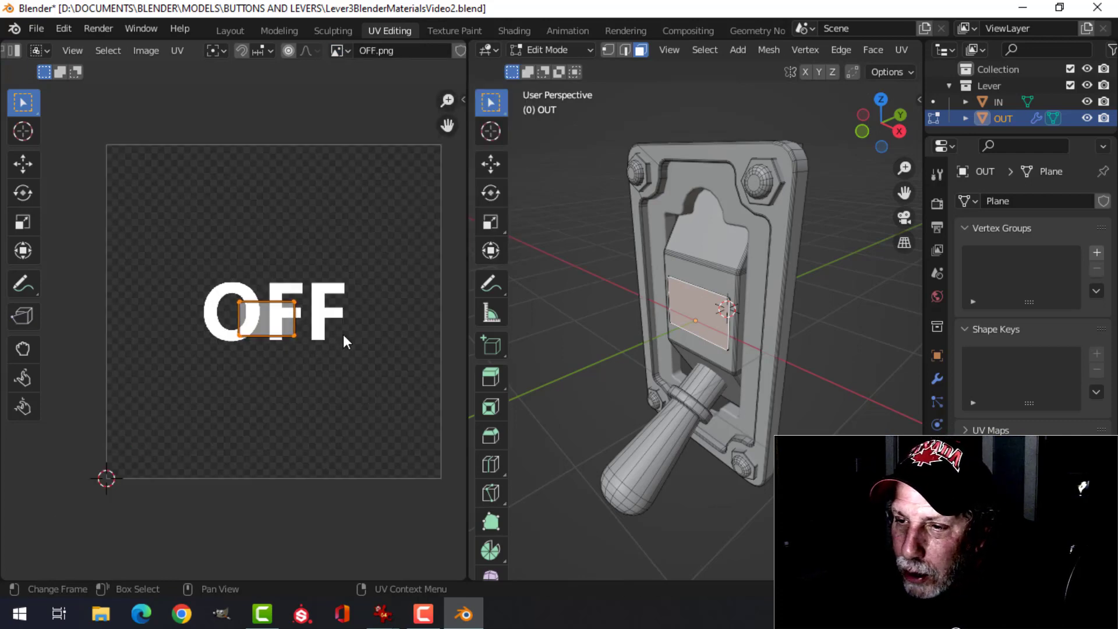
Step: Scale up the panel face's UV rectangle to enclose the whole OFF lettering and centre it on the text
key(s)
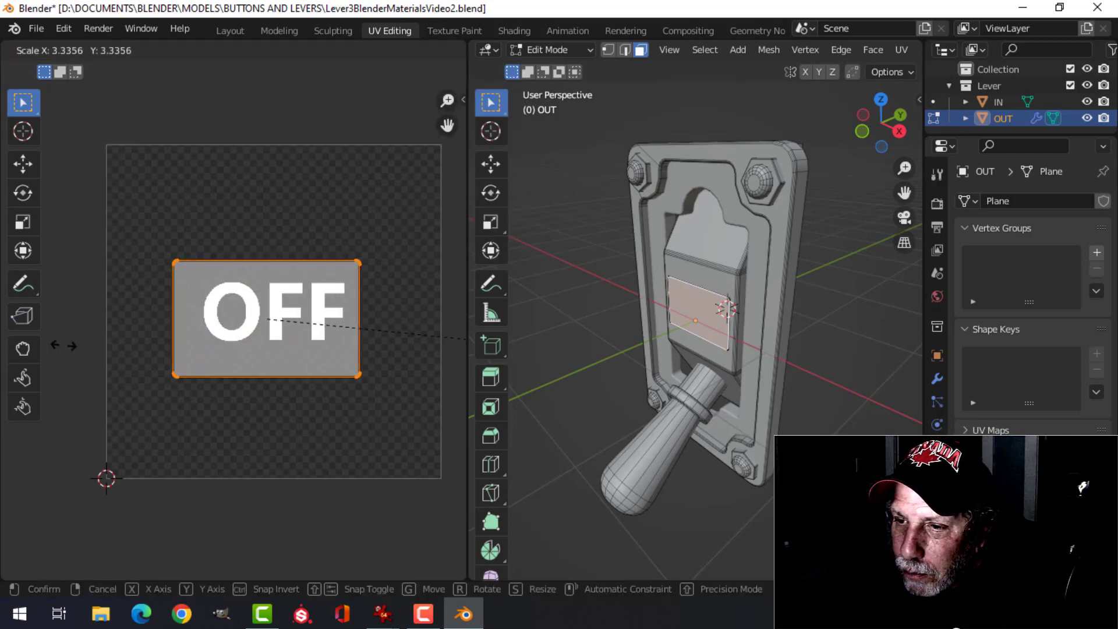
click(72, 345)
key(g)
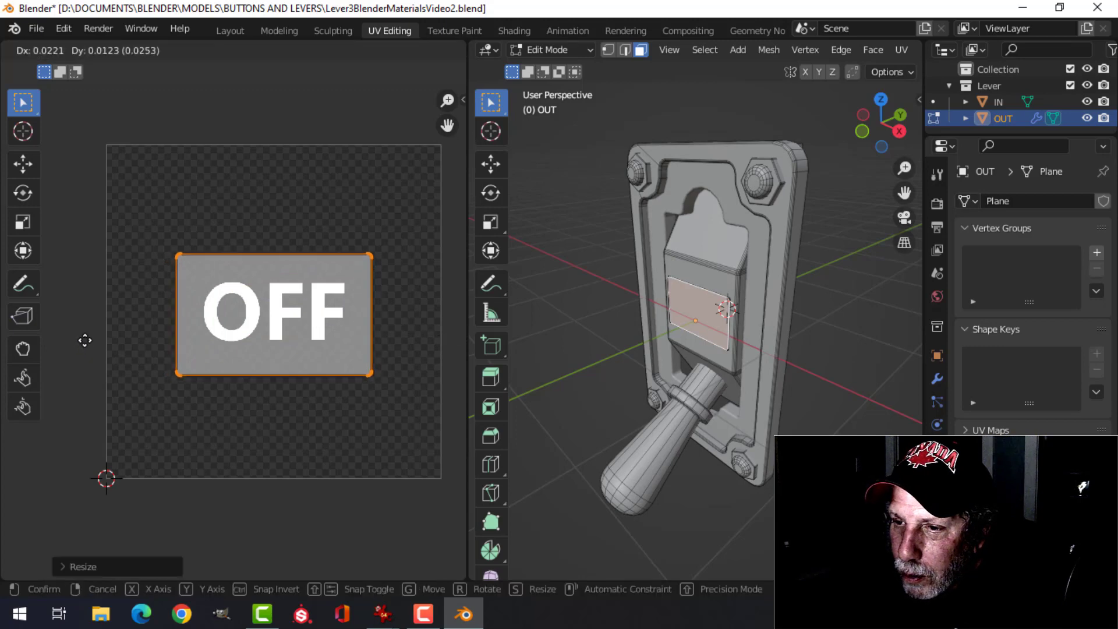
click(85, 338)
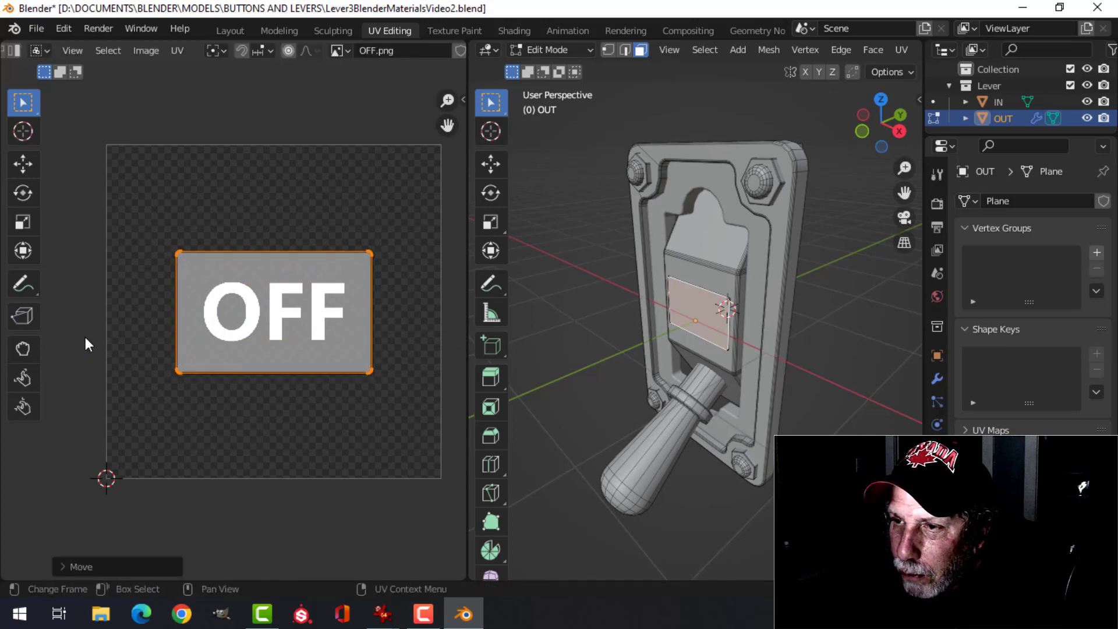
Step: Return to the Shading workspace and enable Invert on the Bump node fed by OFF.png
click(515, 31)
scroll(588, 266, up, 2)
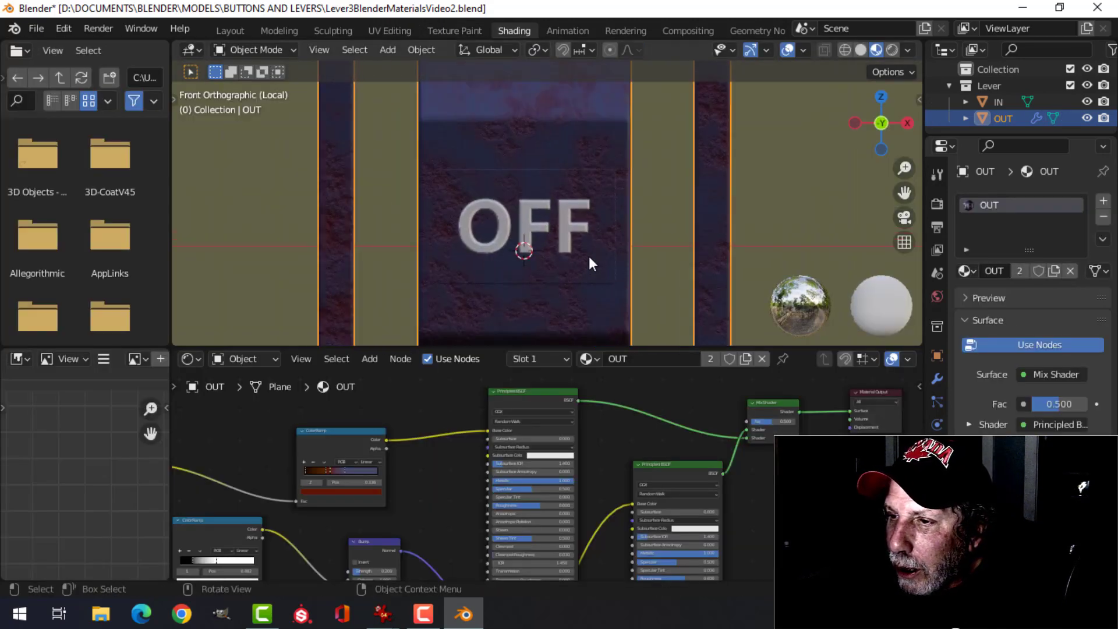
shift+scroll(669, 483, down, 5)
shift+scroll(605, 375, down, 1)
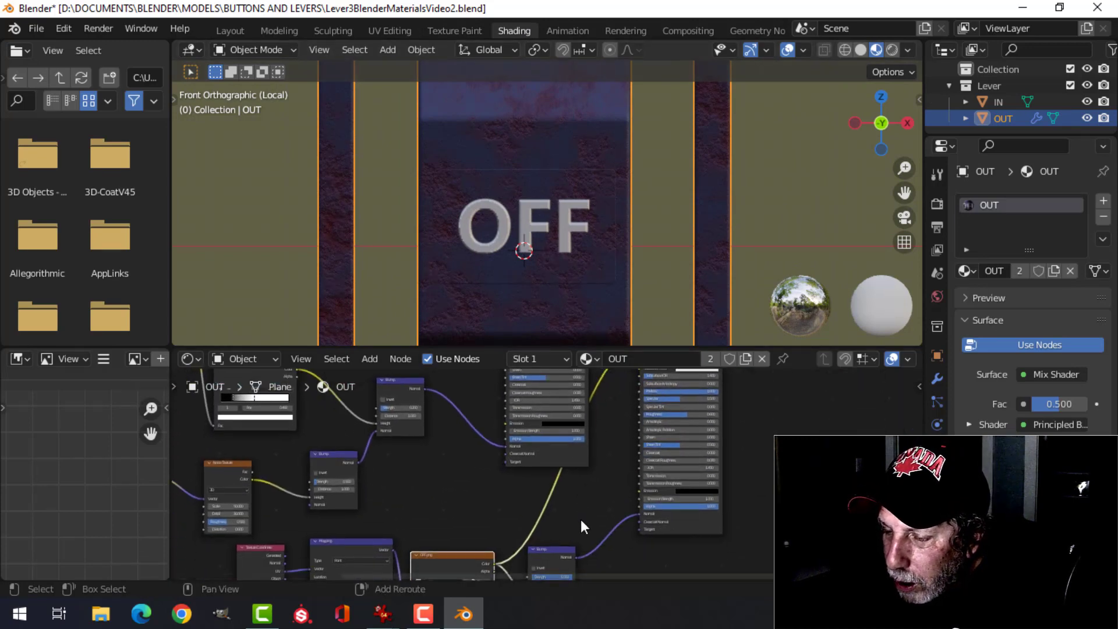
scroll(574, 453, up, 4)
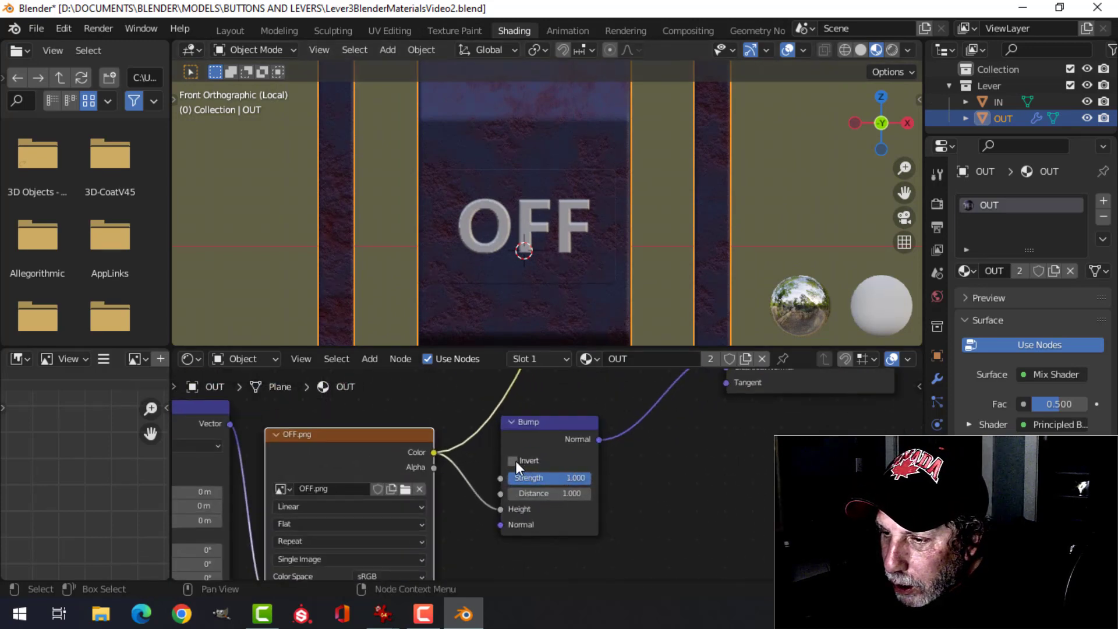
click(515, 460)
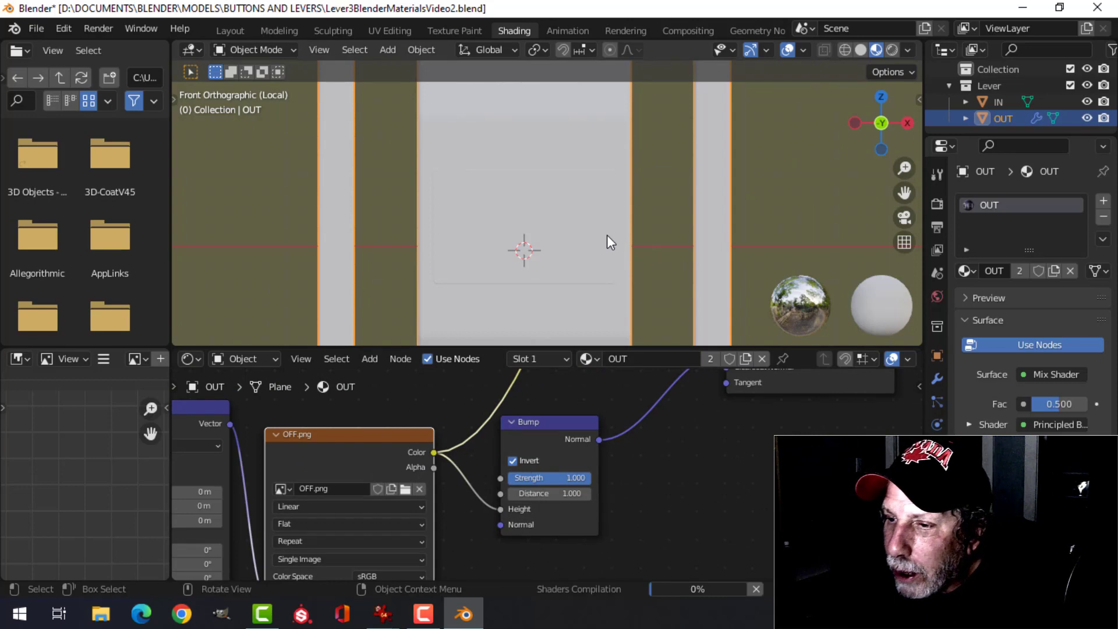
Step: Leave local view, show the whole lever in Material Preview in the Layout workspace, and deselect everything
key(KP_Divide)
scroll(732, 461, down, 4)
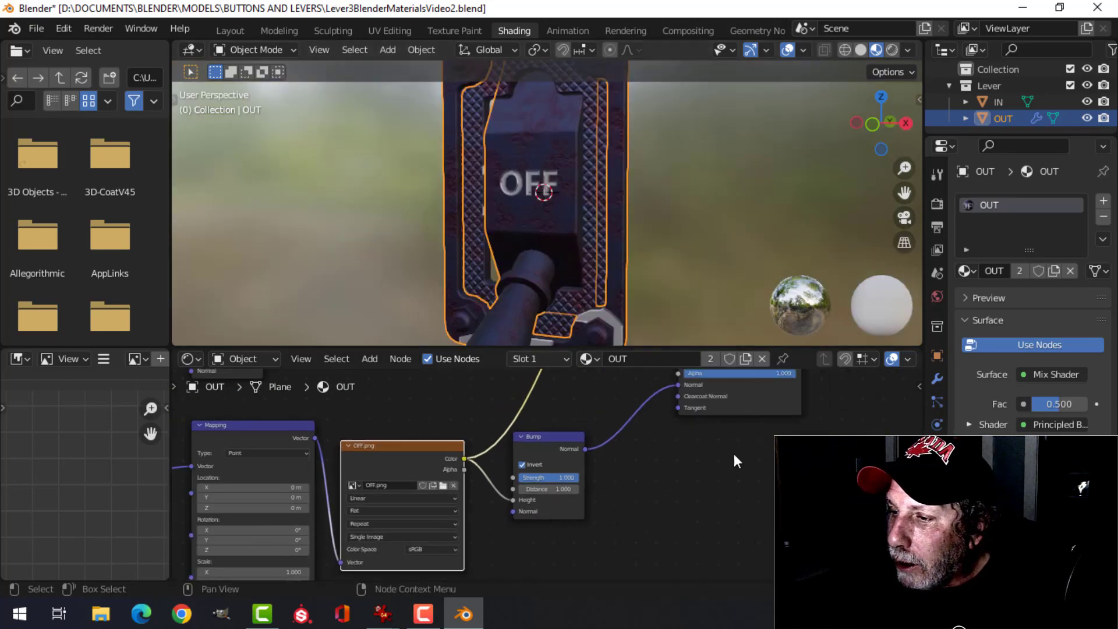
middle_drag(734, 454, 648, 544)
mouse_move(694, 469)
middle_down()
mouse_move(662, 542)
mouse_move(631, 536)
mouse_move(607, 510)
mouse_move(666, 507)
middle_up()
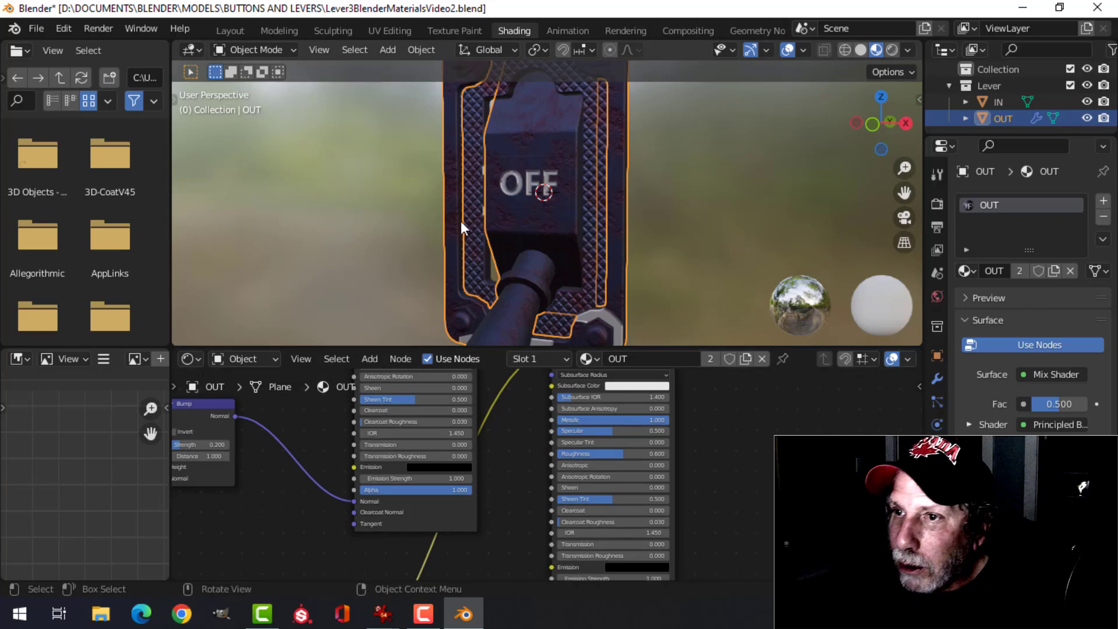
click(230, 32)
click(876, 50)
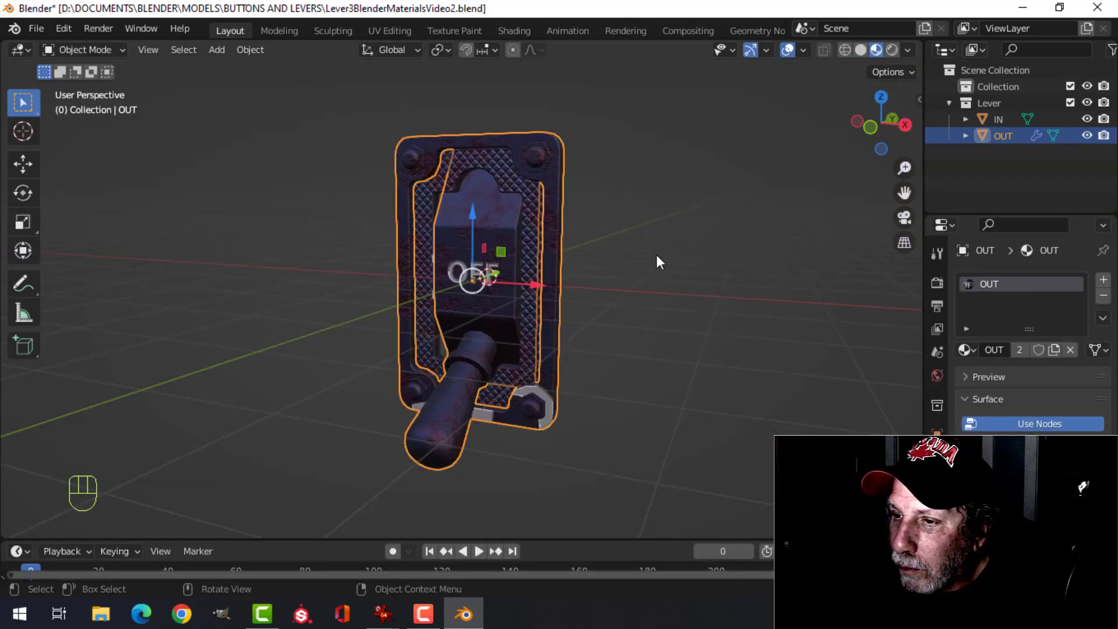
scroll(656, 253, up, 1)
key(alt+a)
shift+middle_drag(592, 395, 563, 361)
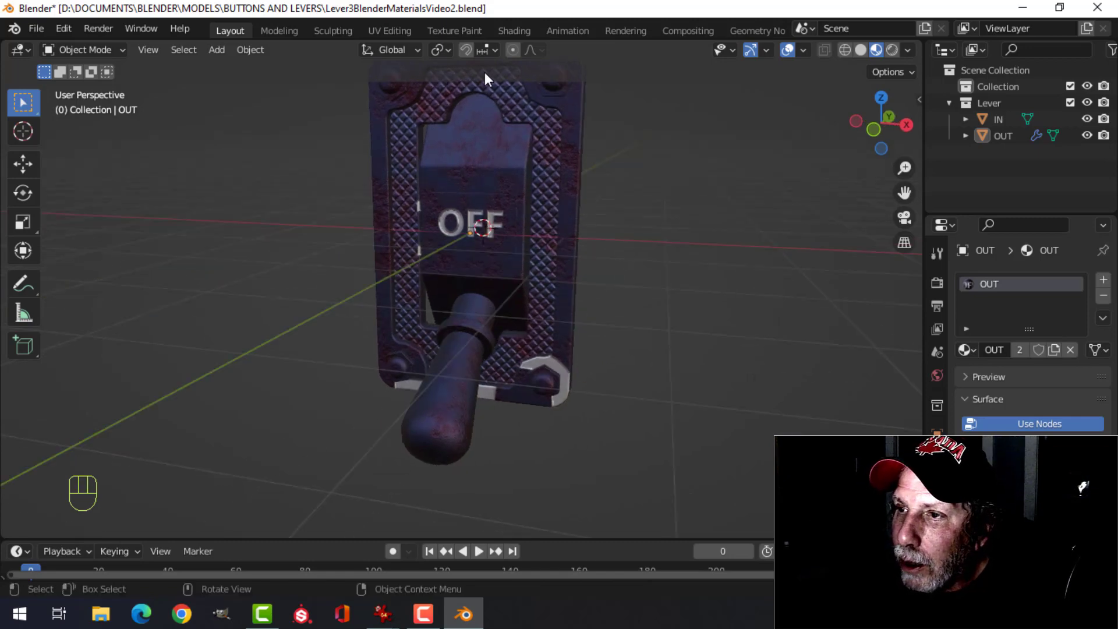
Step: In UV Editing, move the UVs of all OUT faces except the OFF panel face about 1.04 units down, off the image, and return to Layout
click(390, 30)
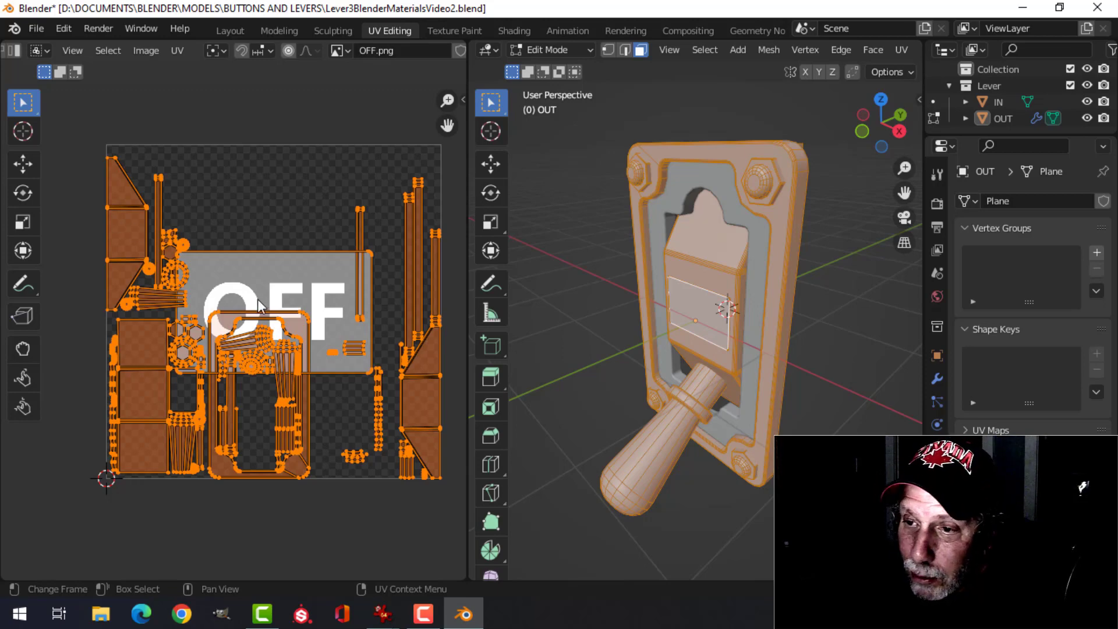
click(692, 315)
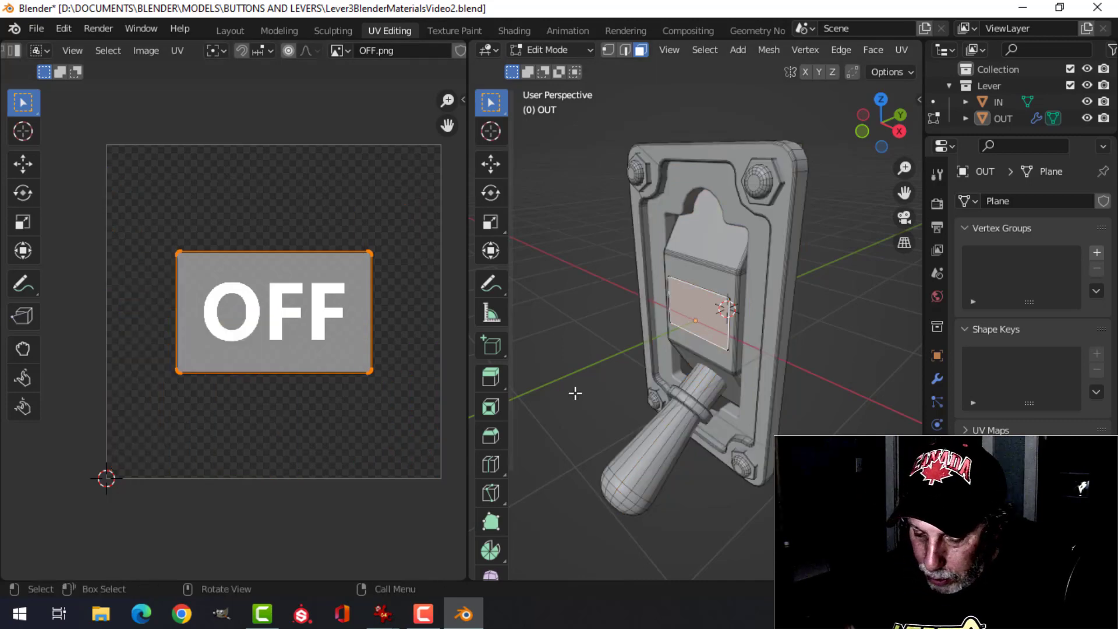
key(a)
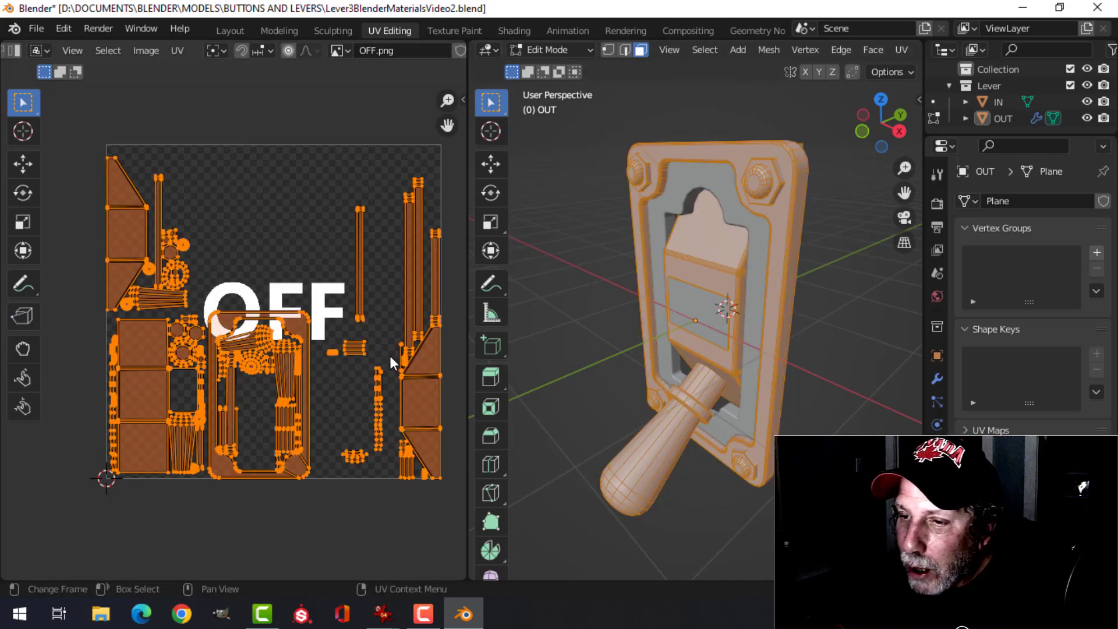
scroll(391, 362, down, 2)
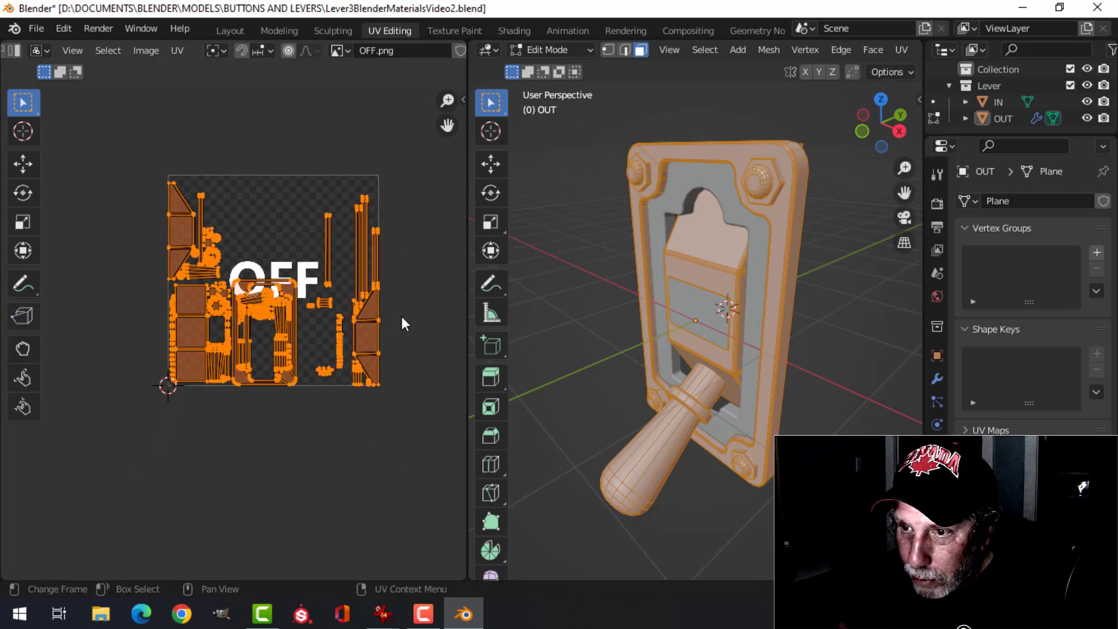
key(g)
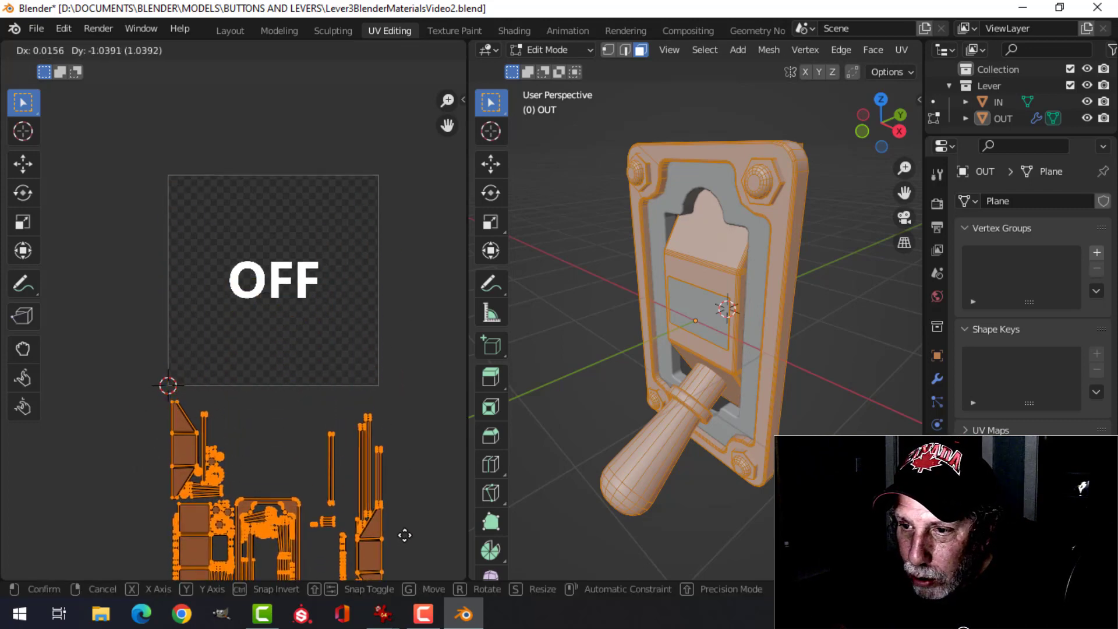
click(404, 534)
key(Tab)
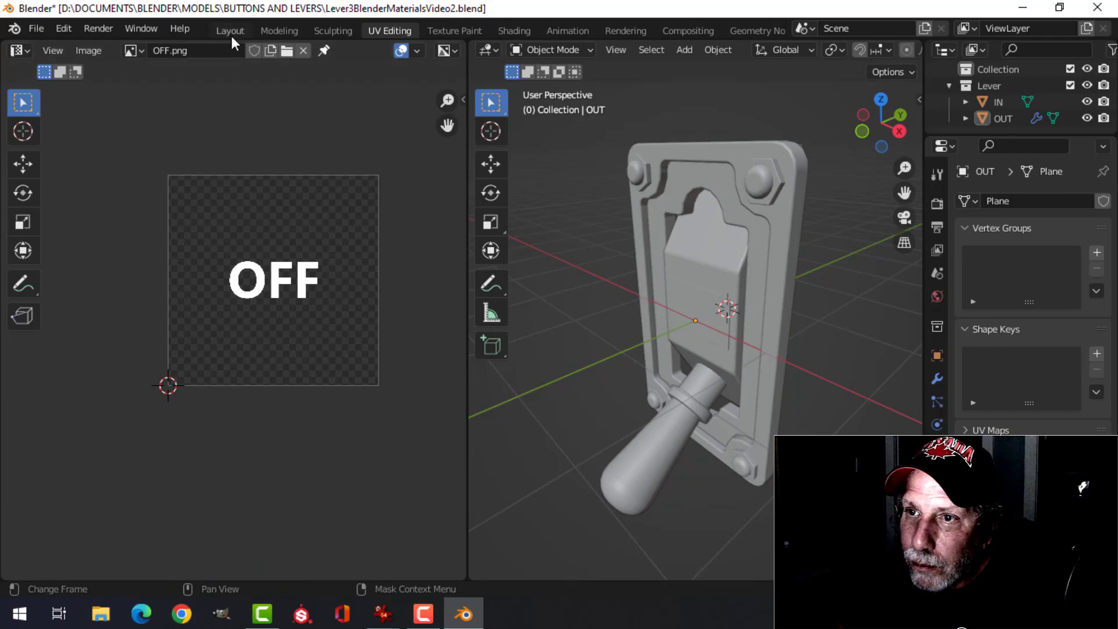
click(231, 32)
Step: In Edit Mode on the IN part, select the rim faces around its opening by inverting a selection of its patterned front faces
middle_drag(585, 312, 532, 211)
scroll(512, 271, up, 3)
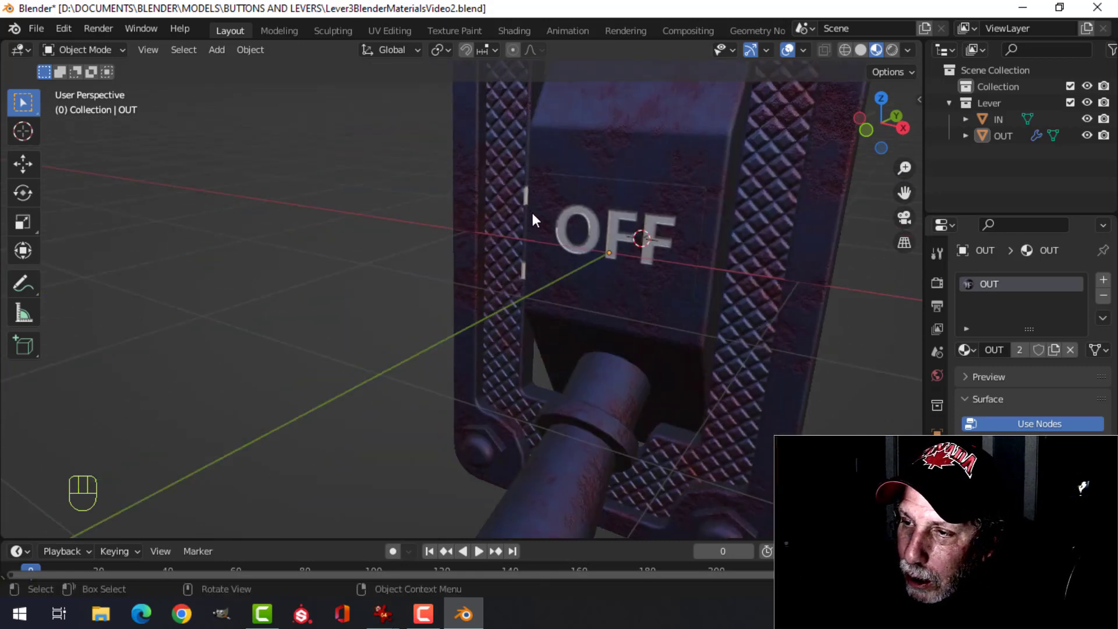
click(589, 265)
key(Tab)
scroll(567, 287, up, 3)
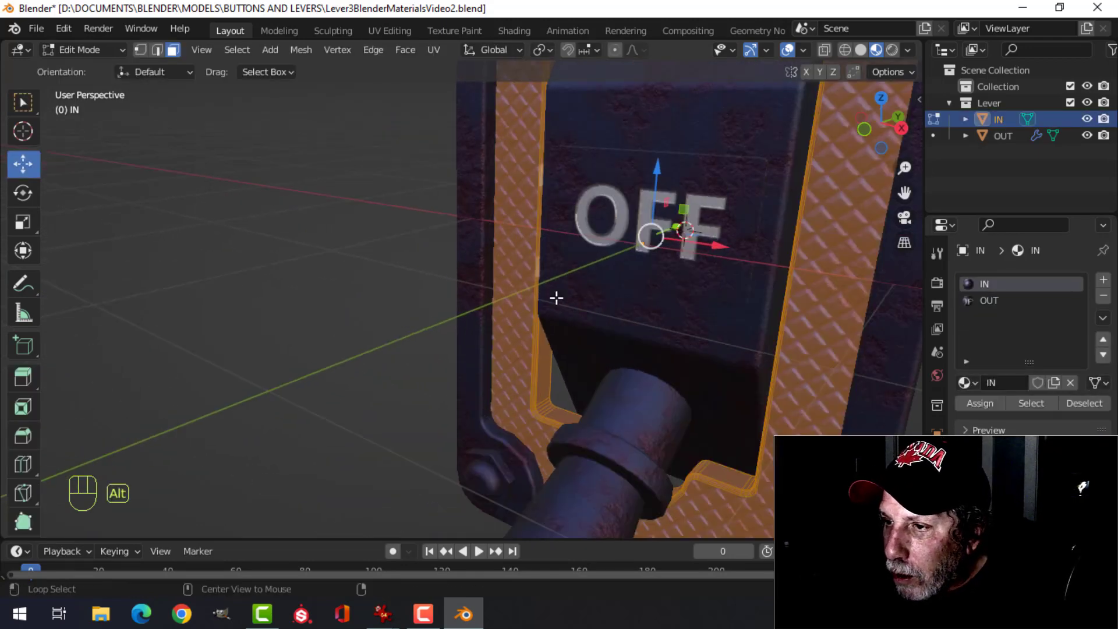
key(alt+a)
shift+middle_drag(567, 300, 561, 284)
key(alt+a)
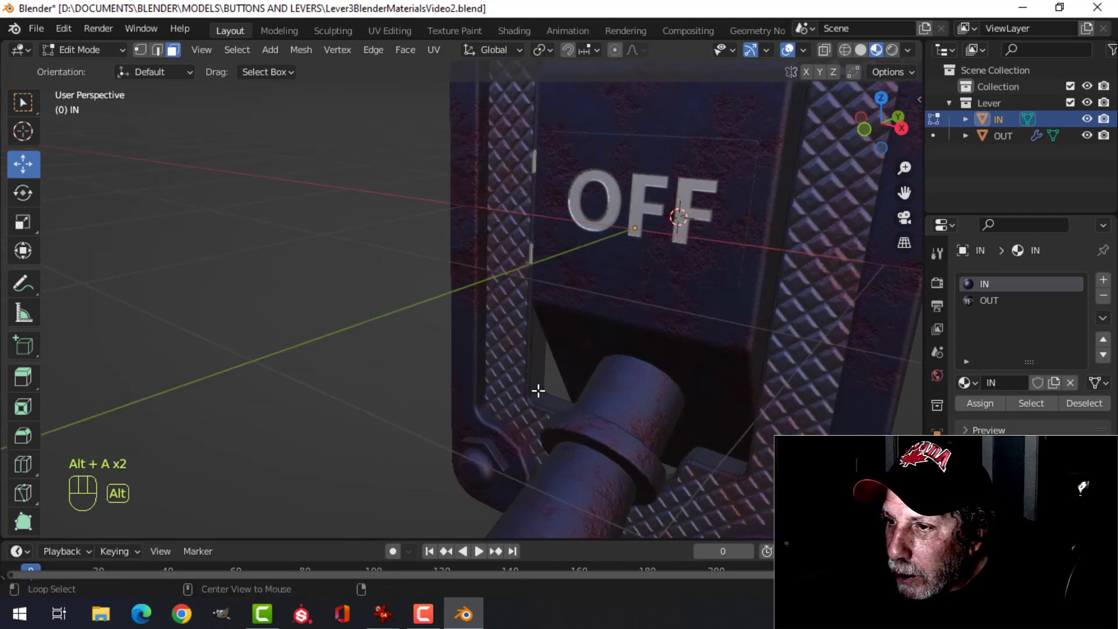
alt+shift+click(537, 384)
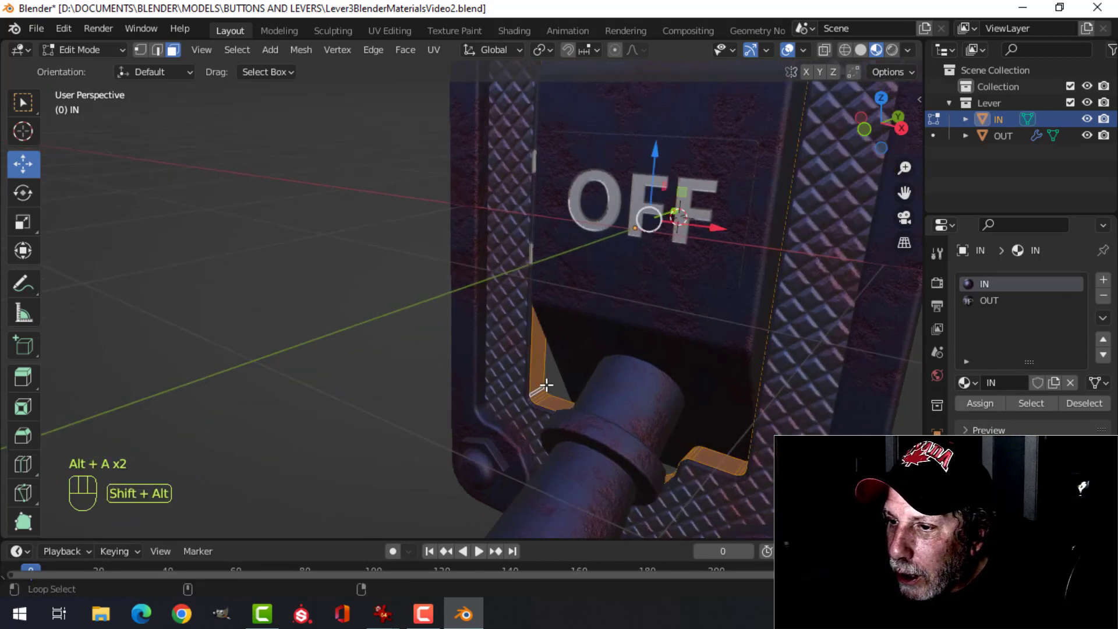
click(510, 351)
scroll(637, 239, down, 4)
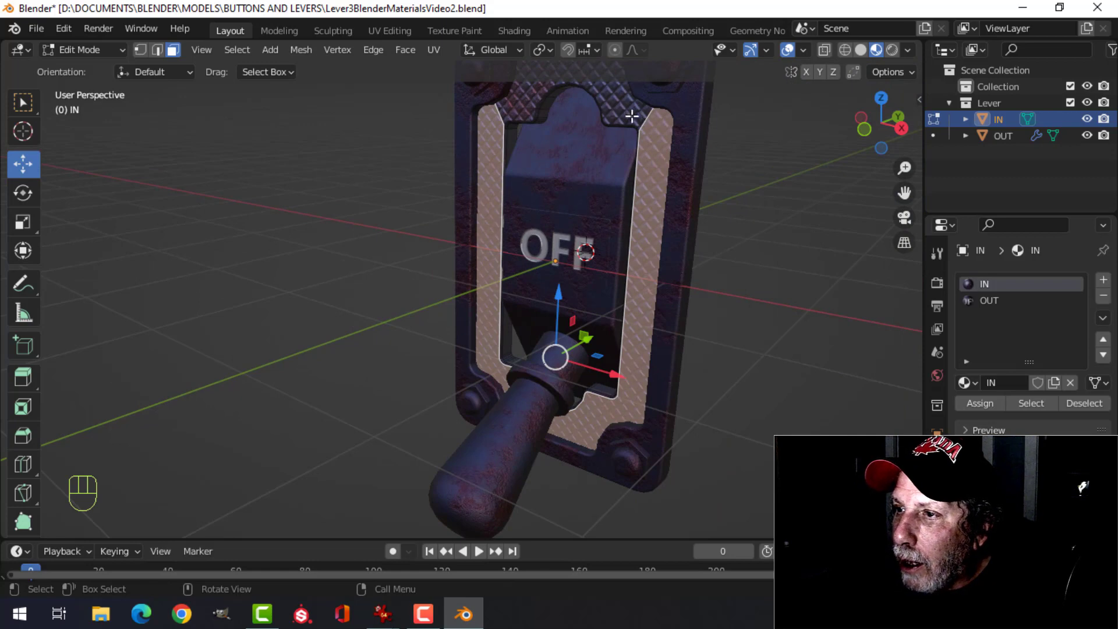
alt+shift+click(632, 117)
key(ctrl+i)
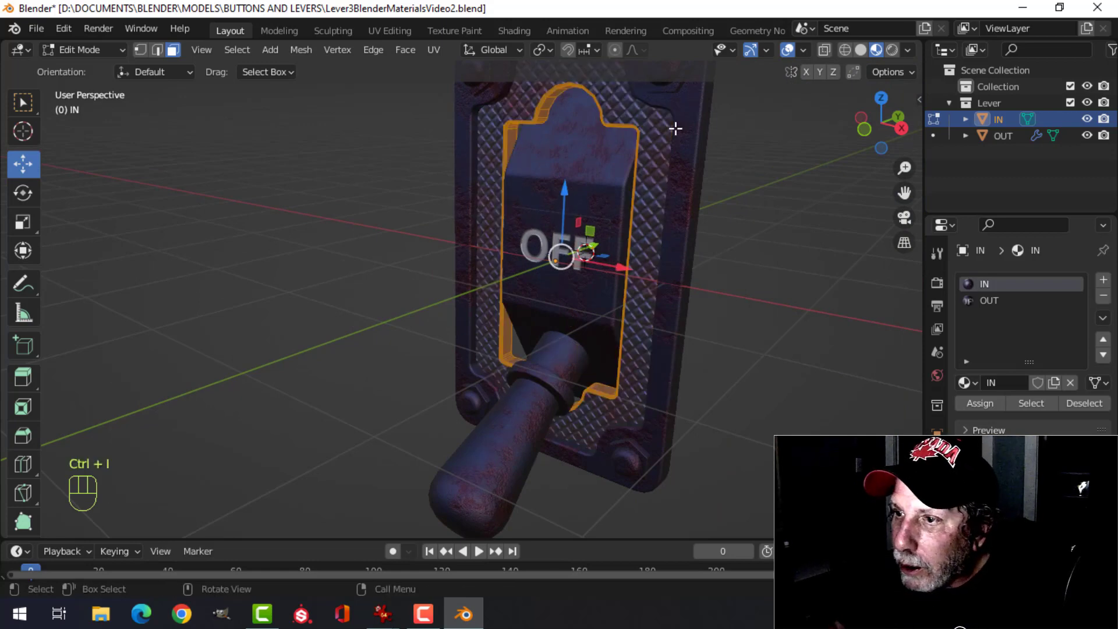
Step: Show OFF.png behind the IN part's rim UVs in UV Editing, shift them sideways clear of the lettering, and leave Edit Mode
click(386, 30)
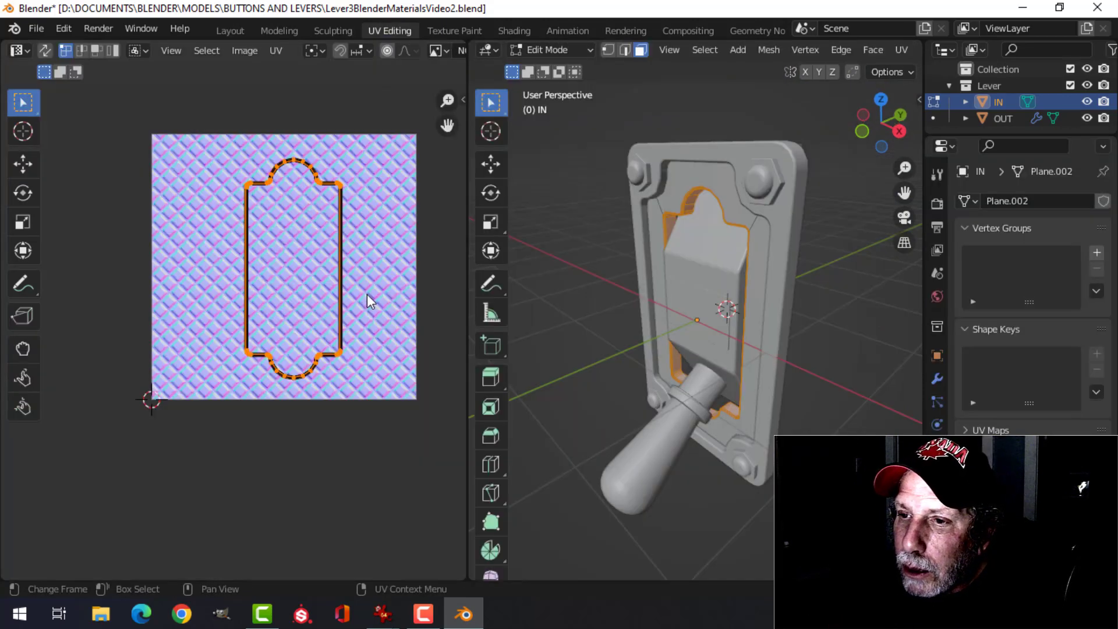
click(438, 51)
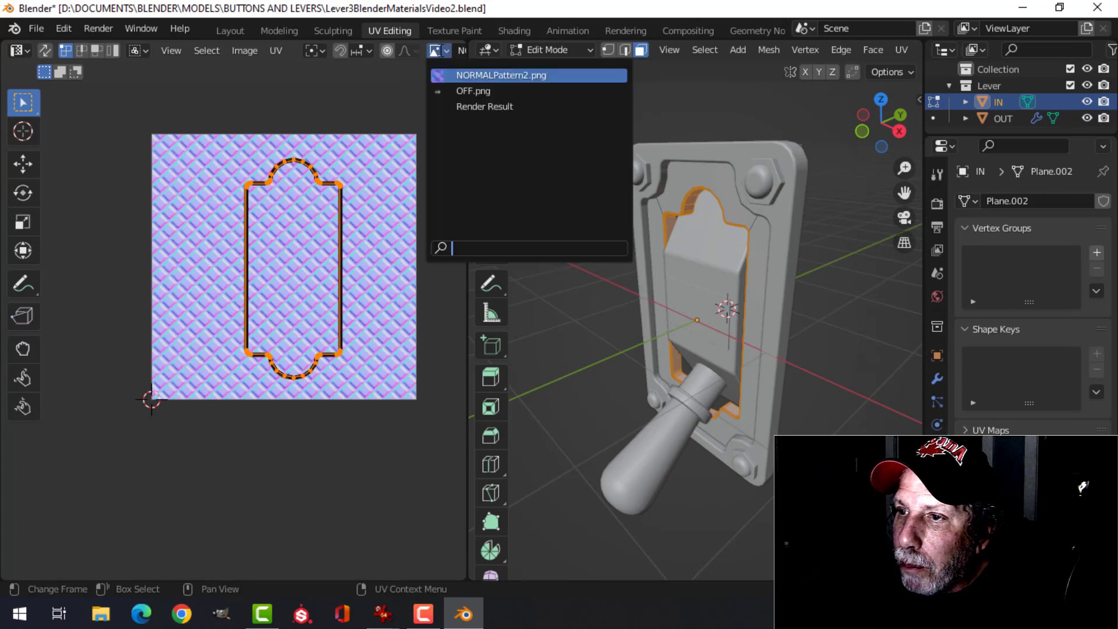
click(466, 92)
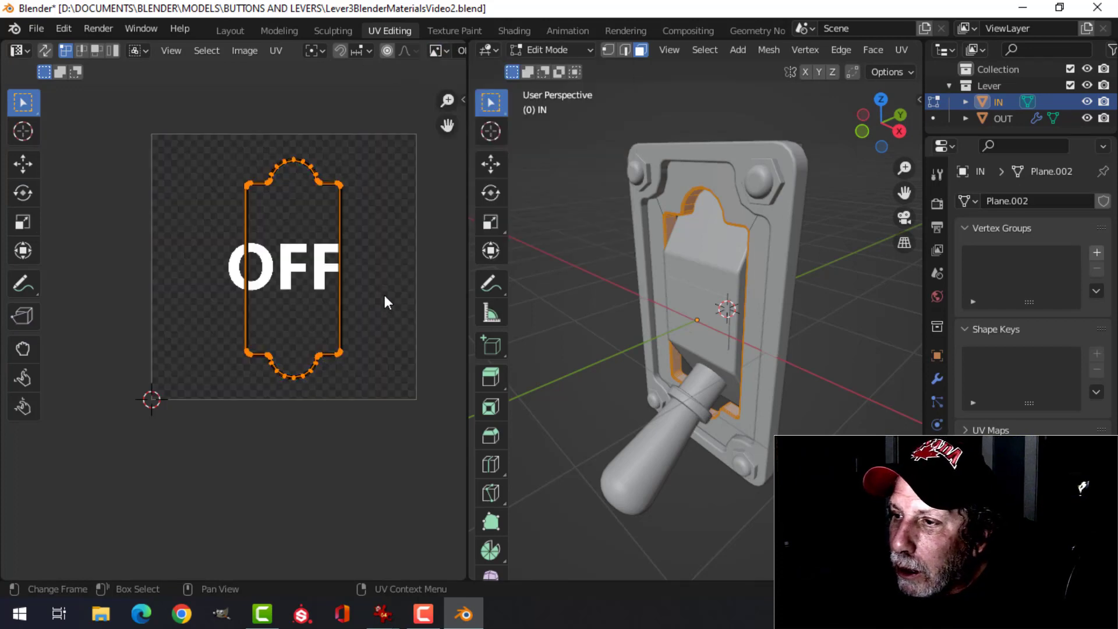
scroll(384, 294, down, 1)
key(g)
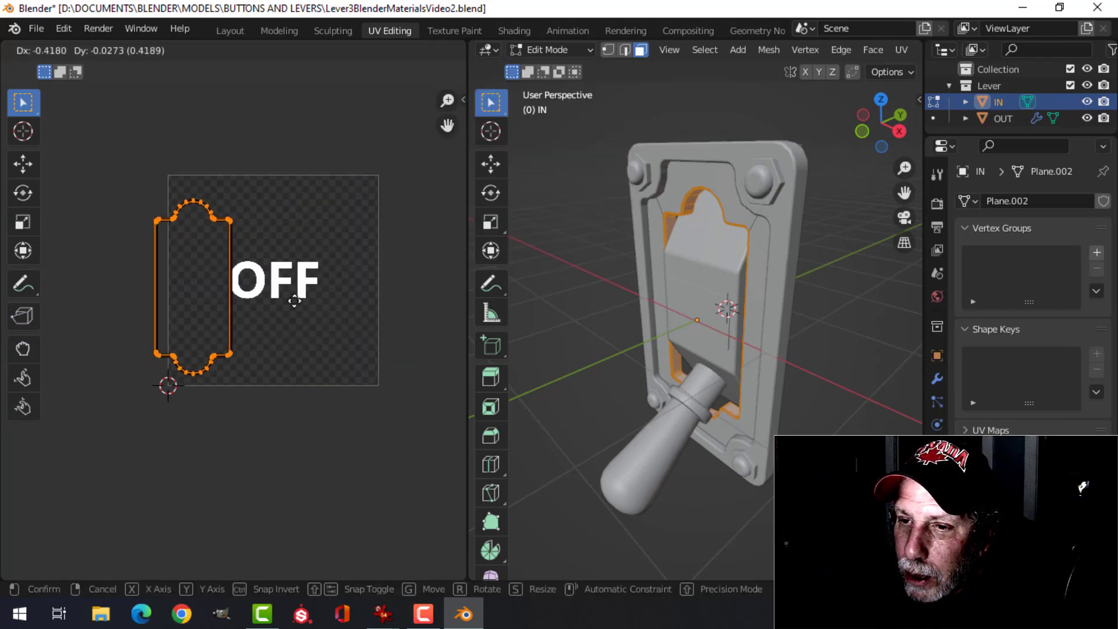
click(283, 299)
key(Tab)
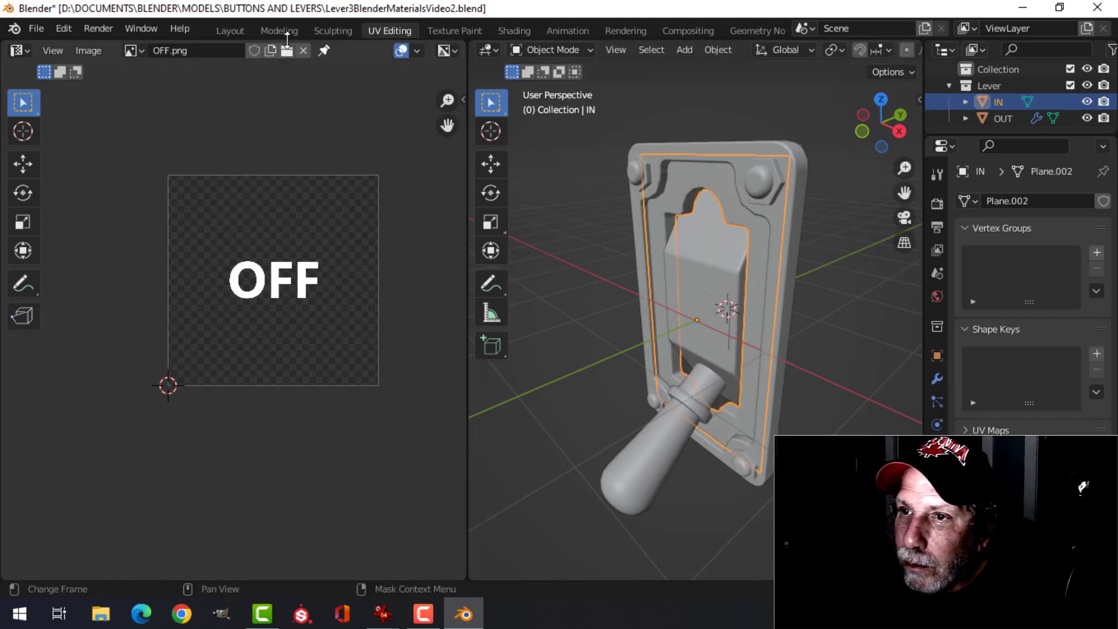
Step: Return to the Layout workspace, deselect everything, and set the Material Preview lighting to the first HDRI environment
click(228, 31)
key(alt+a)
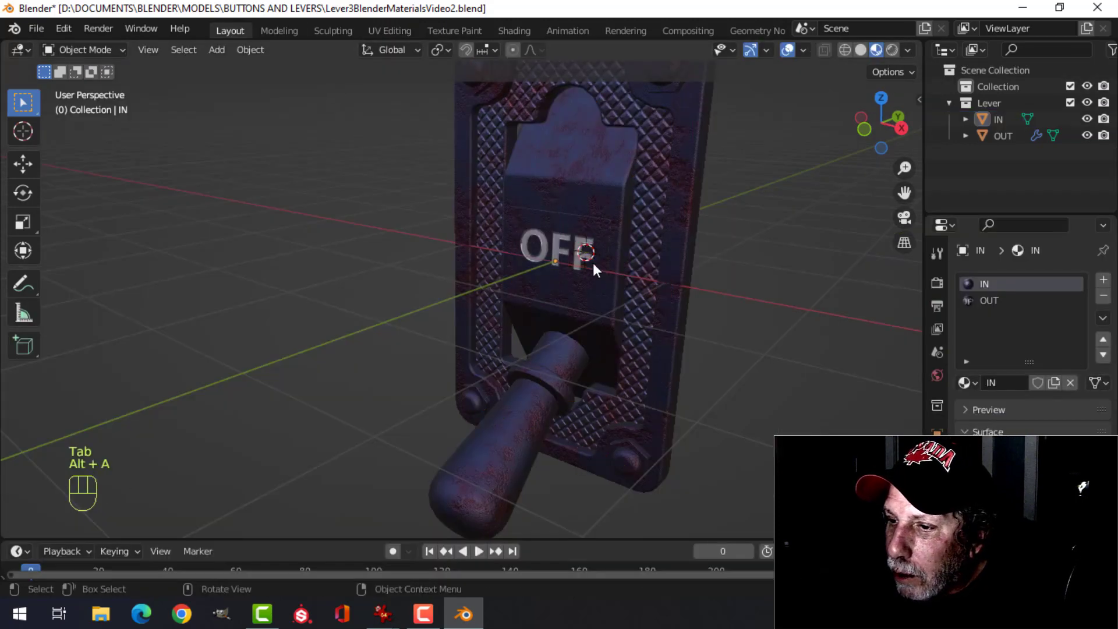
scroll(566, 274, down, 2)
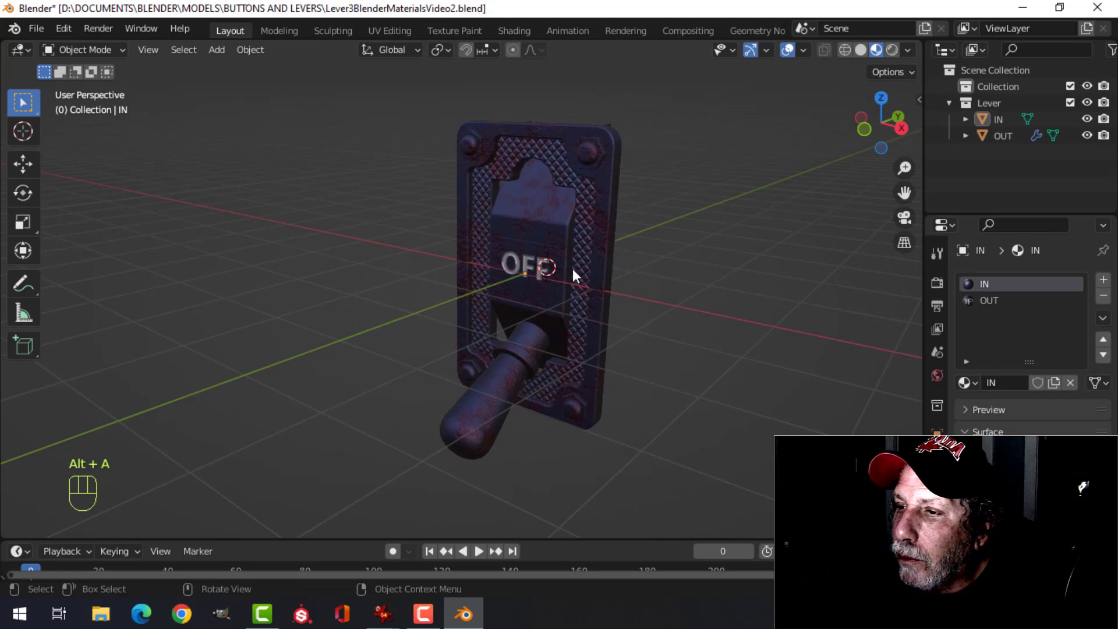
mouse_move(571, 267)
middle_down()
mouse_move(581, 268)
mouse_move(563, 276)
middle_up()
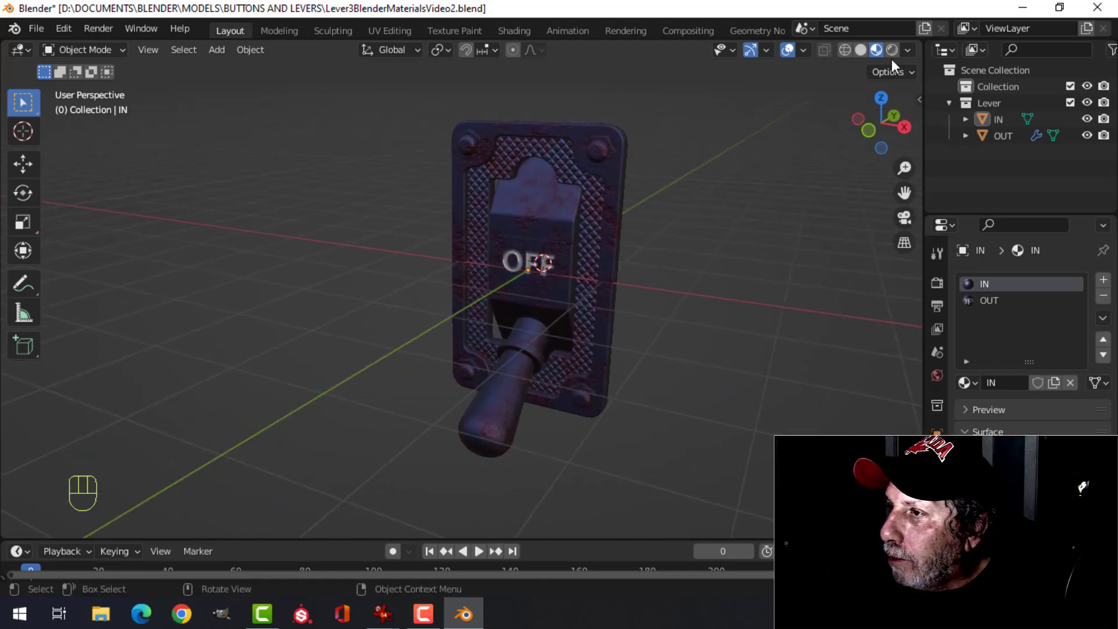
click(909, 49)
click(885, 181)
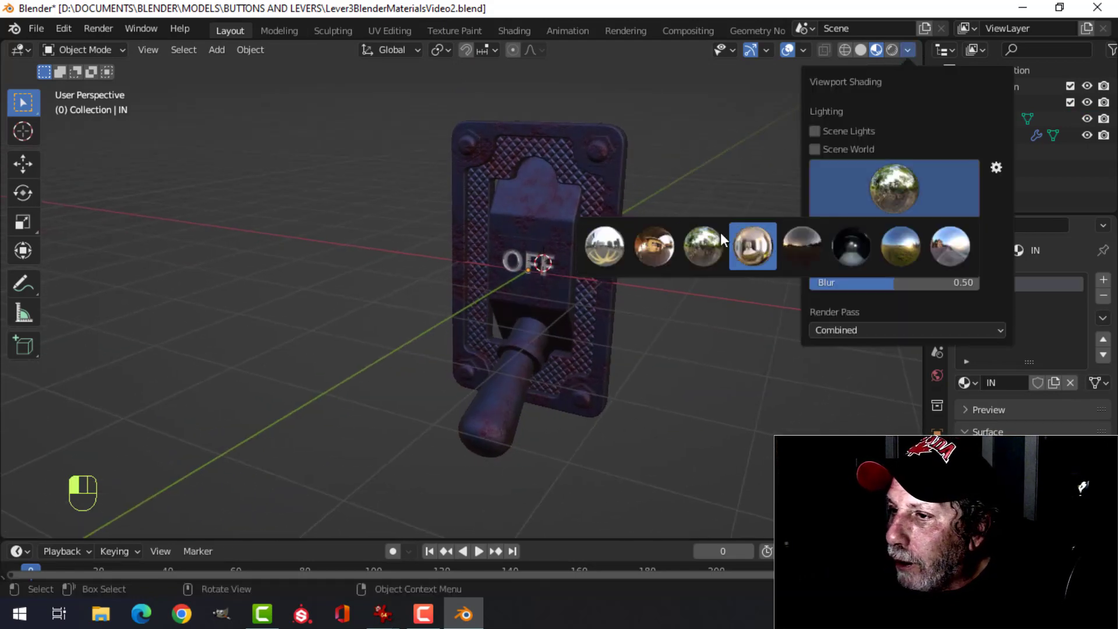
click(605, 249)
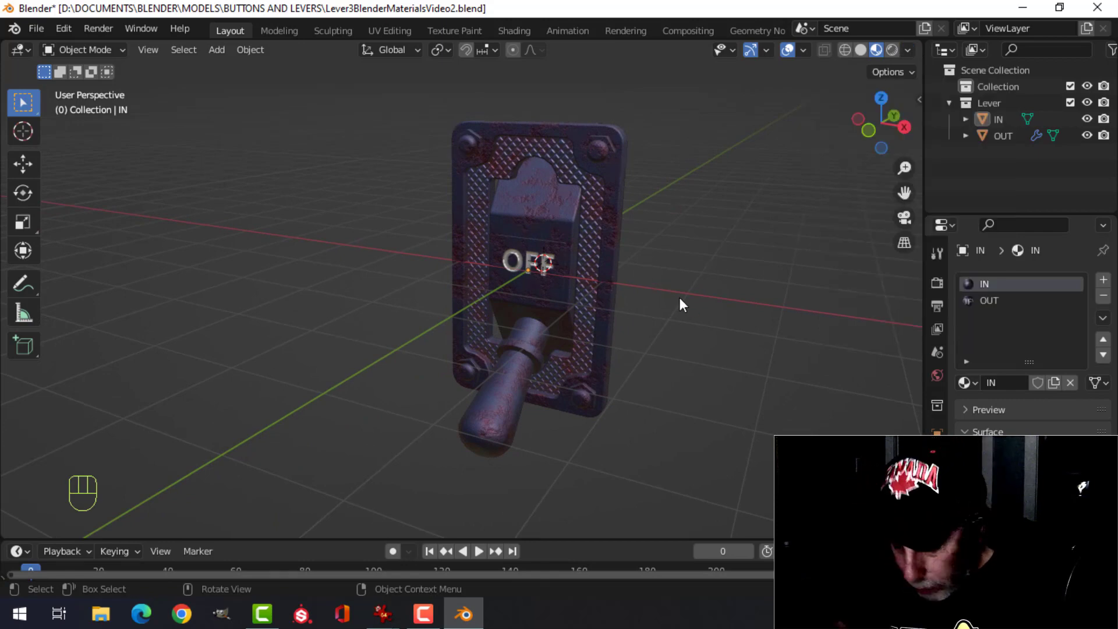
mouse_move(659, 304)
middle_down()
mouse_move(586, 291)
mouse_move(714, 193)
mouse_move(760, 55)
middle_up()
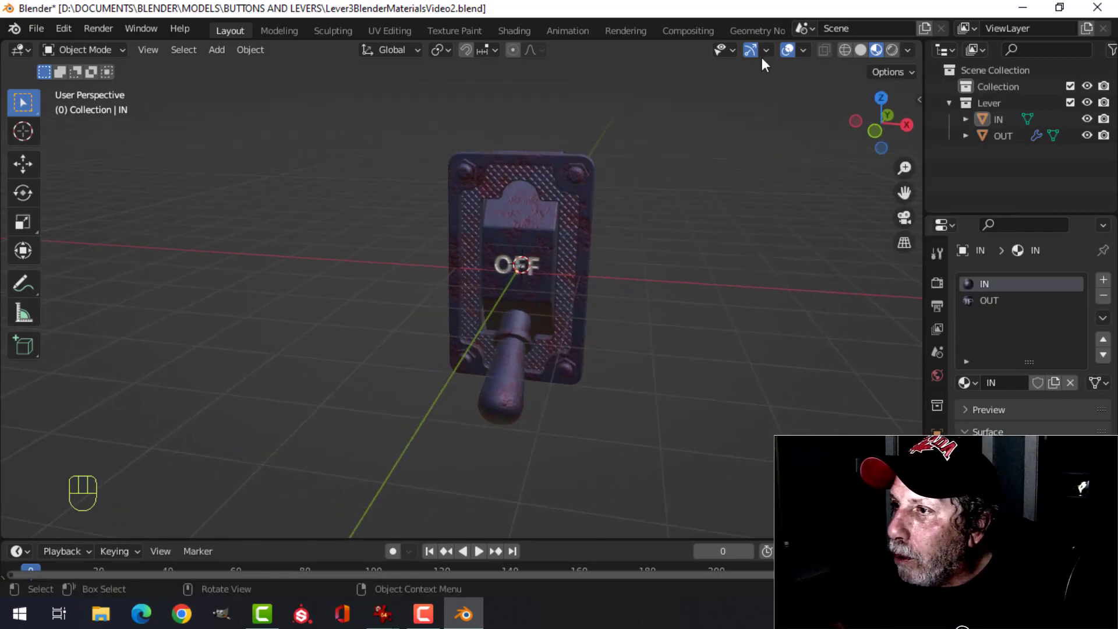
Step: Switch to Solid shading, save the file, and add a point light from the front view
click(861, 50)
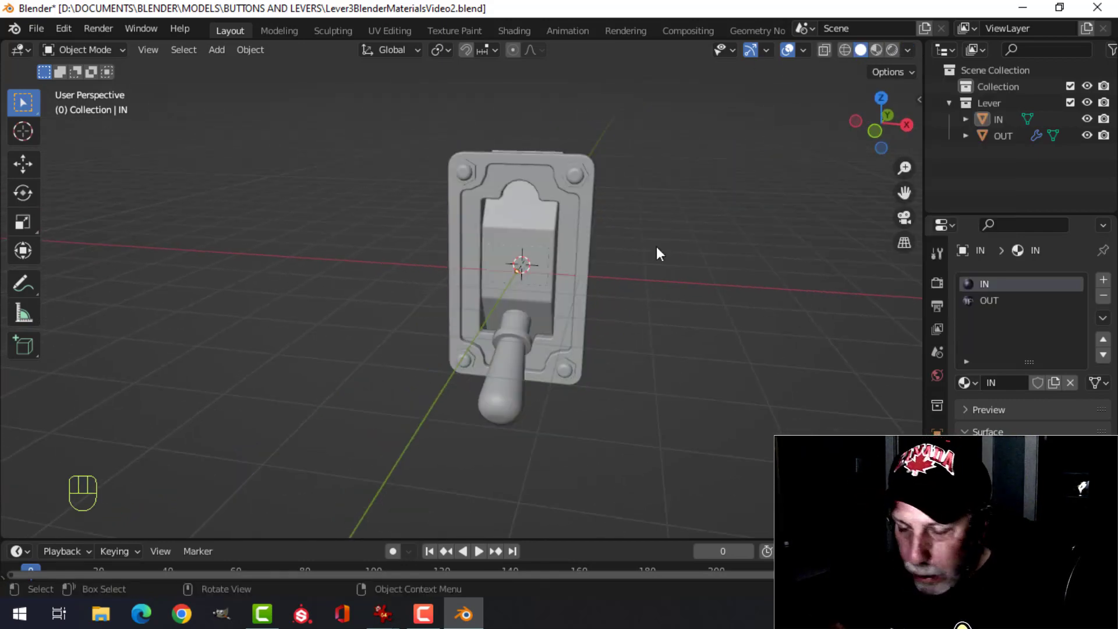
key(ctrl+s)
key(KP_1)
key(shift+a)
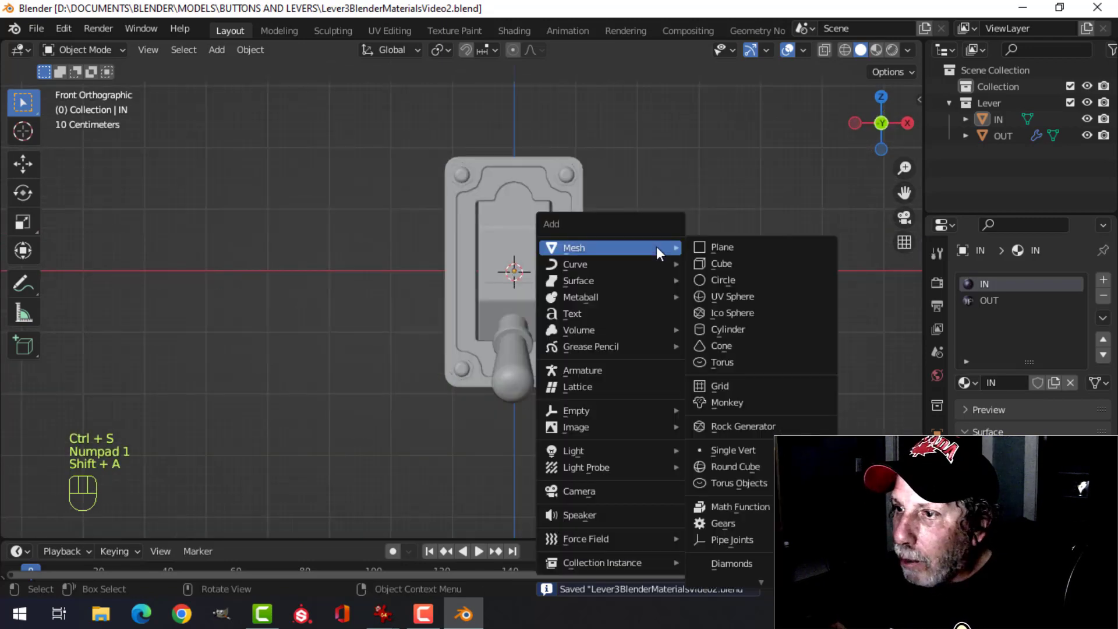
mouse_move(602, 452)
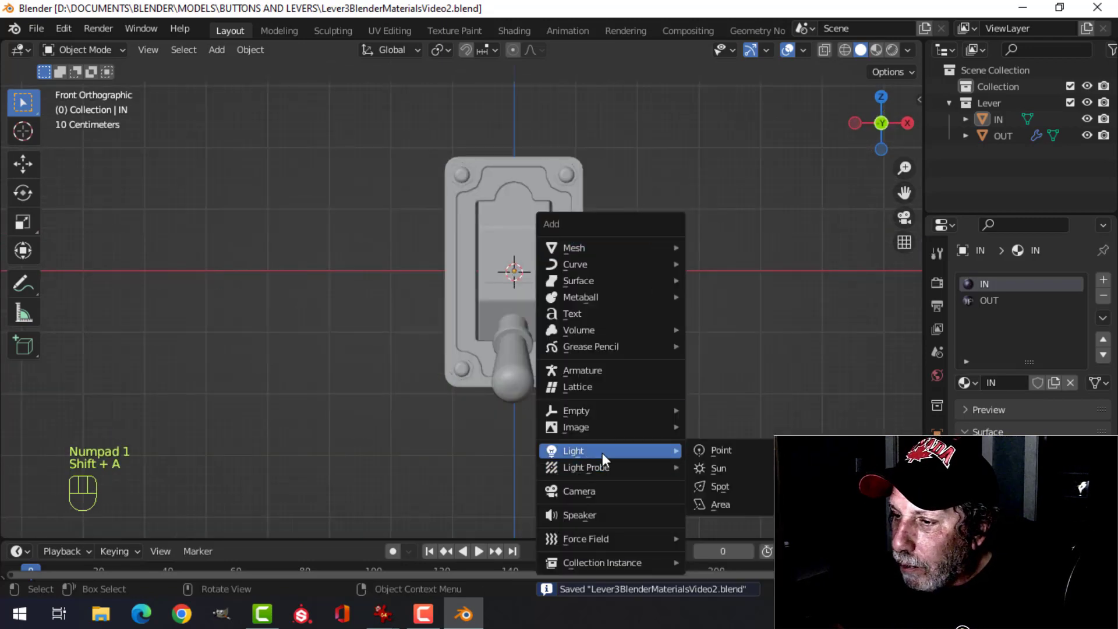
click(712, 451)
Step: Examine the lever's rusty paint, diamond pattern and OFF label under the point lights from several angles
middle_drag(662, 299, 554, 344)
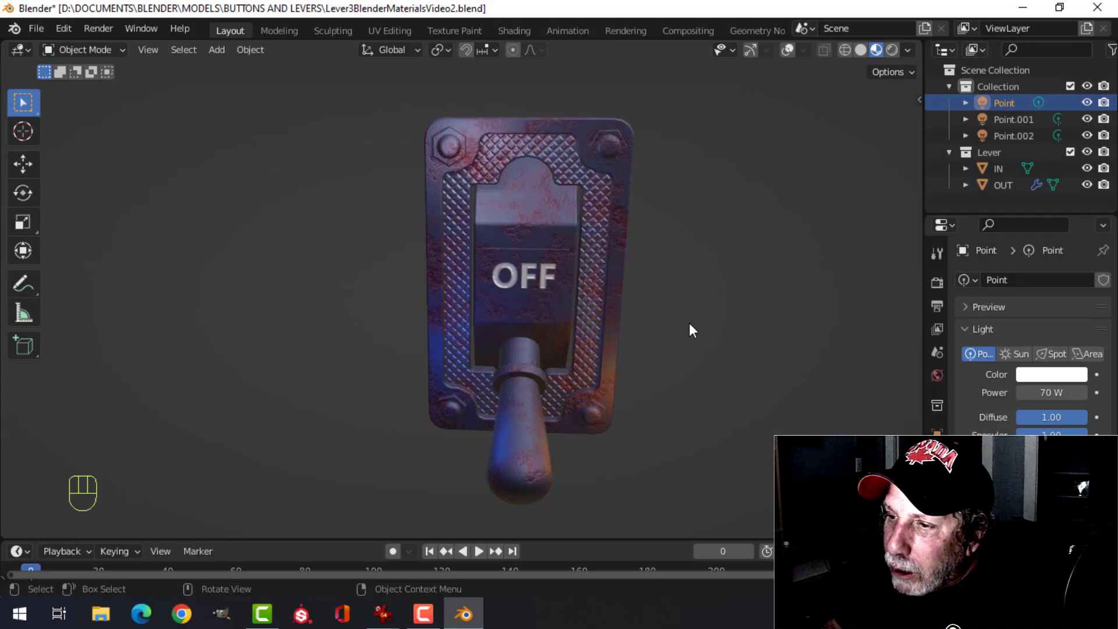
middle_drag(691, 326, 645, 278)
scroll(662, 294, up, 2)
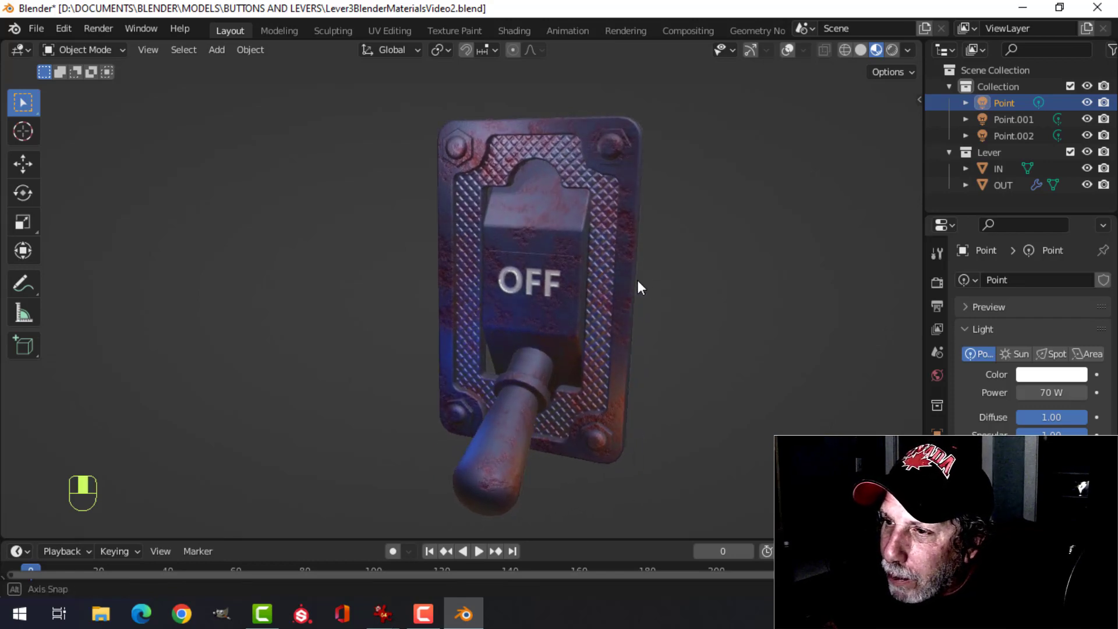
middle_drag(676, 313, 673, 302)
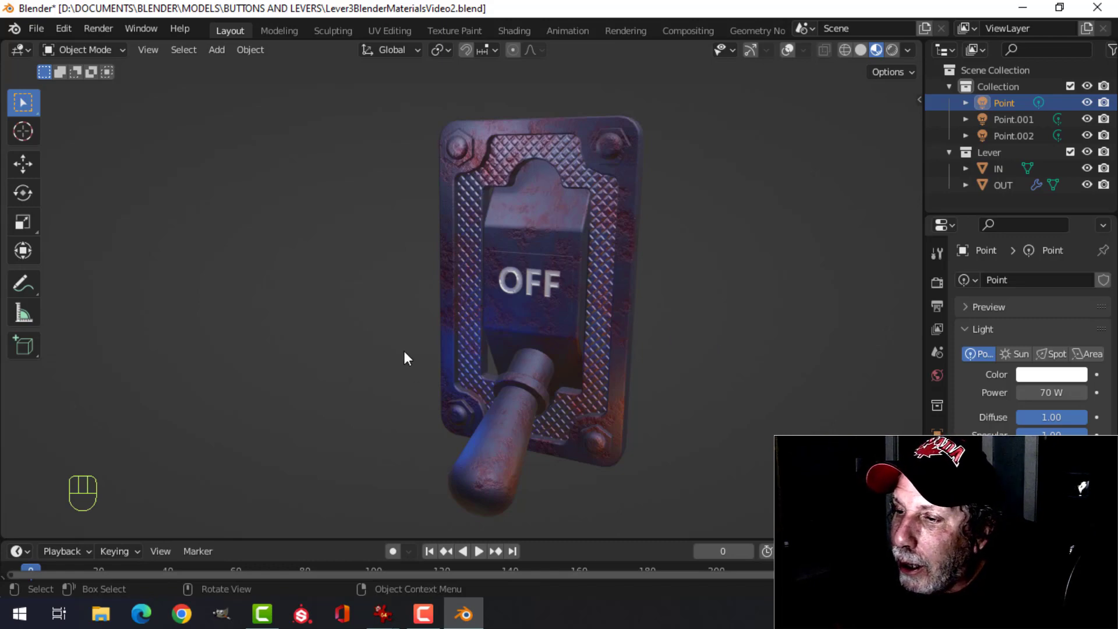
middle_drag(404, 351, 525, 358)
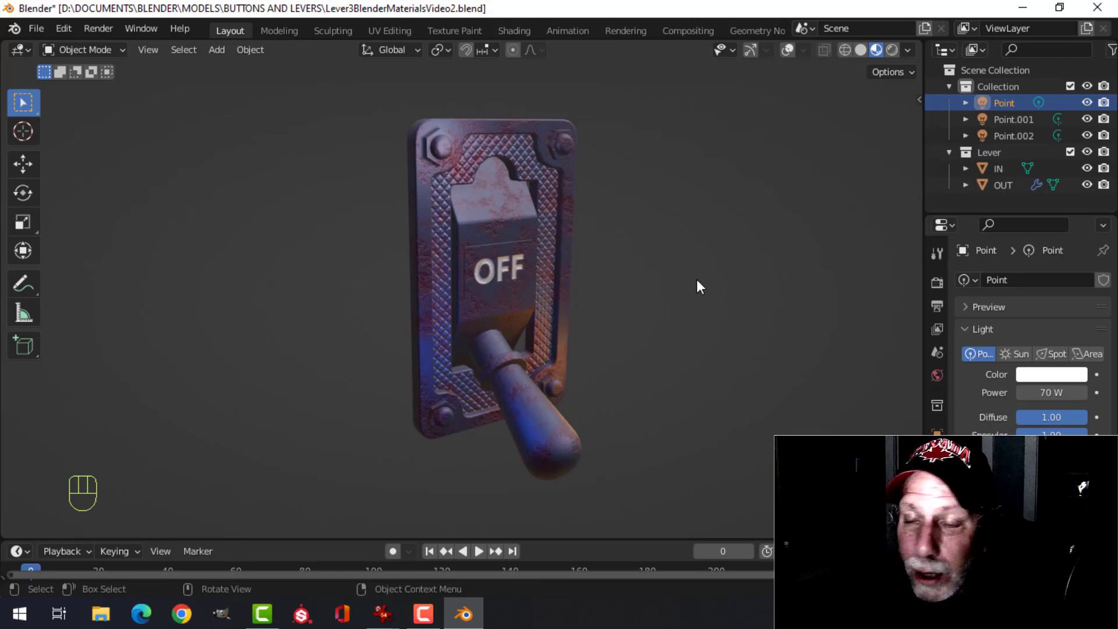
mouse_move(696, 279)
middle_down()
mouse_move(685, 278)
mouse_move(694, 271)
middle_up()
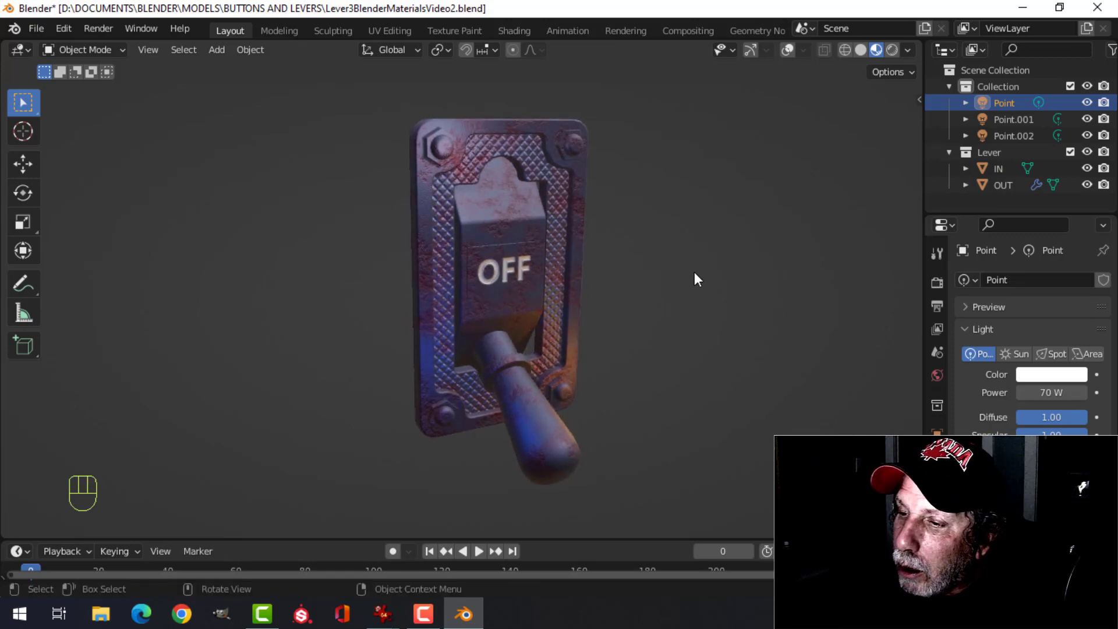
scroll(694, 272, up, 1)
scroll(693, 271, down, 1)
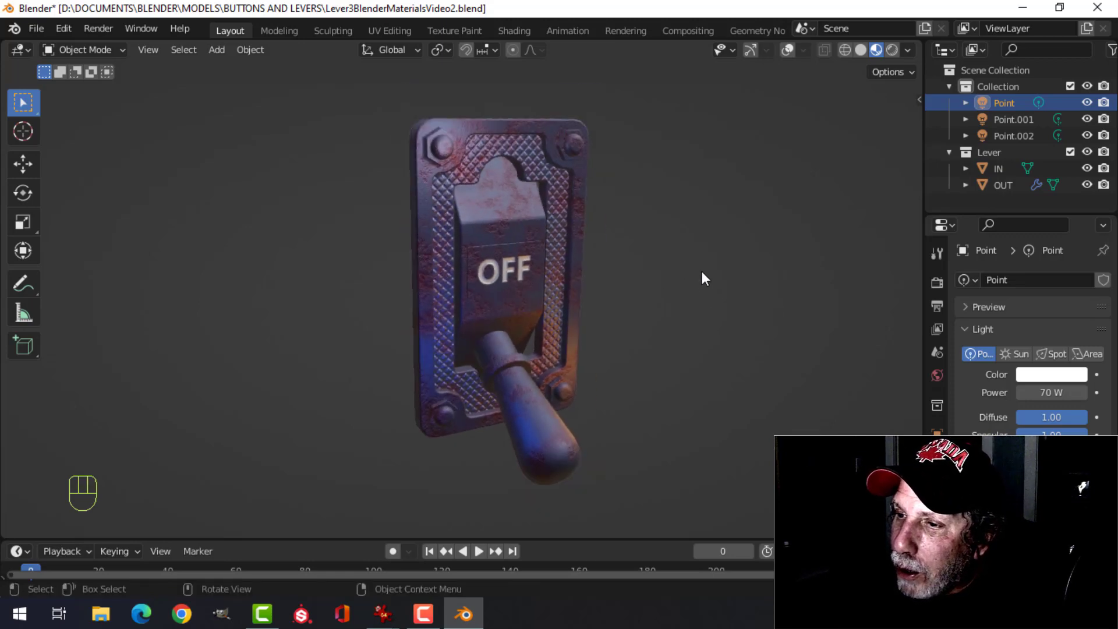